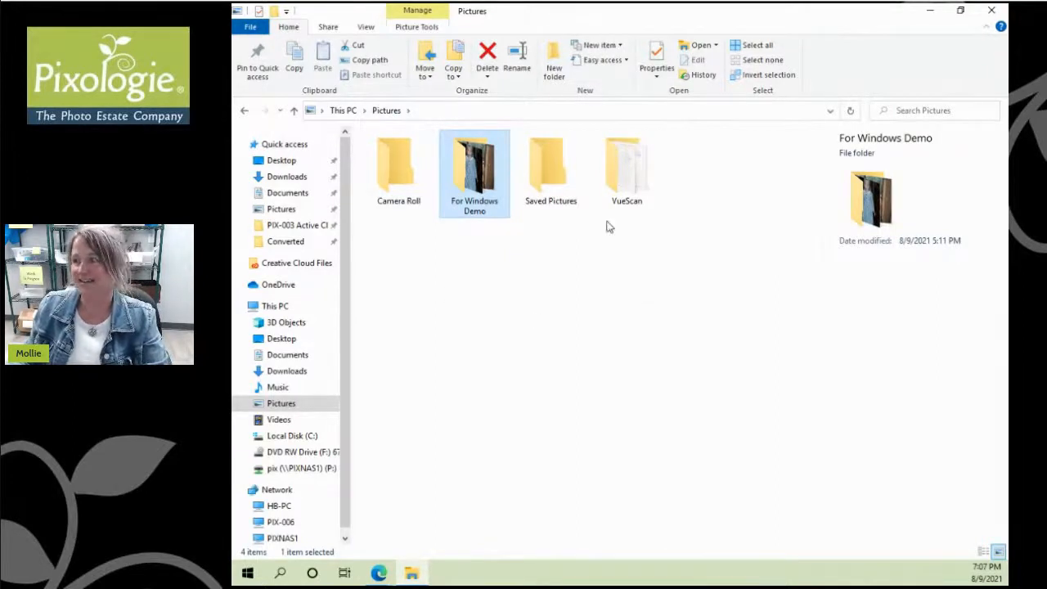
Step: Open For Windows Demo, then dismiss the New context menu without creating anything
double_click(462, 178)
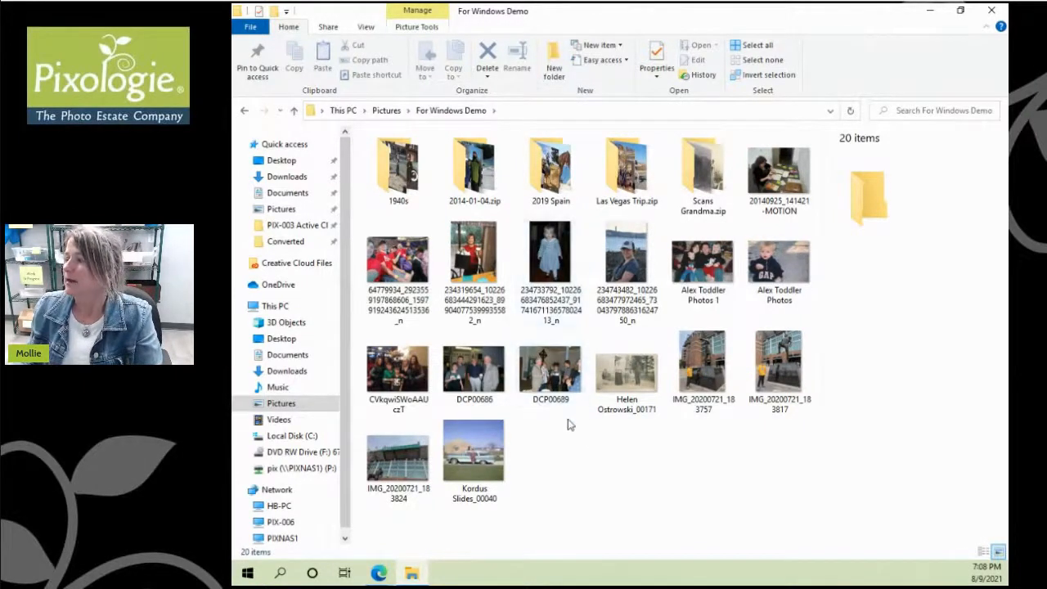
right_click(563, 466)
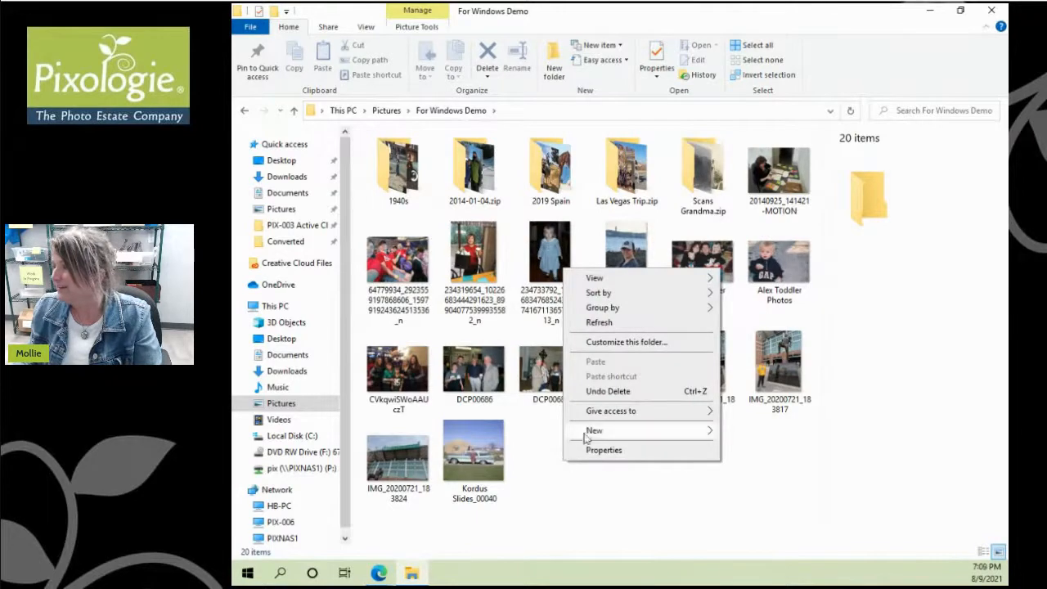
mouse_move(586, 433)
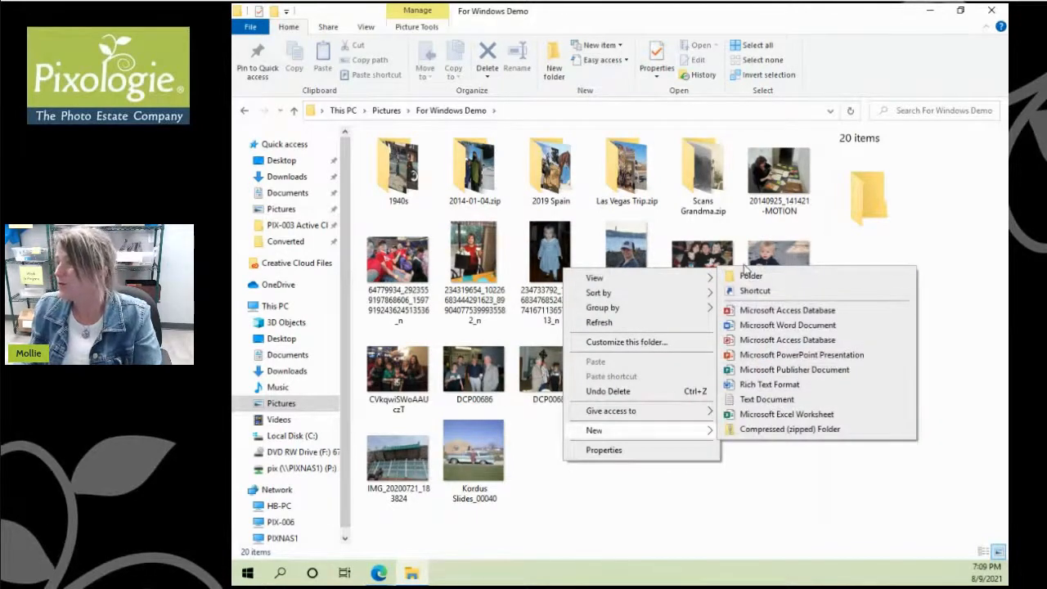
left_click(538, 481)
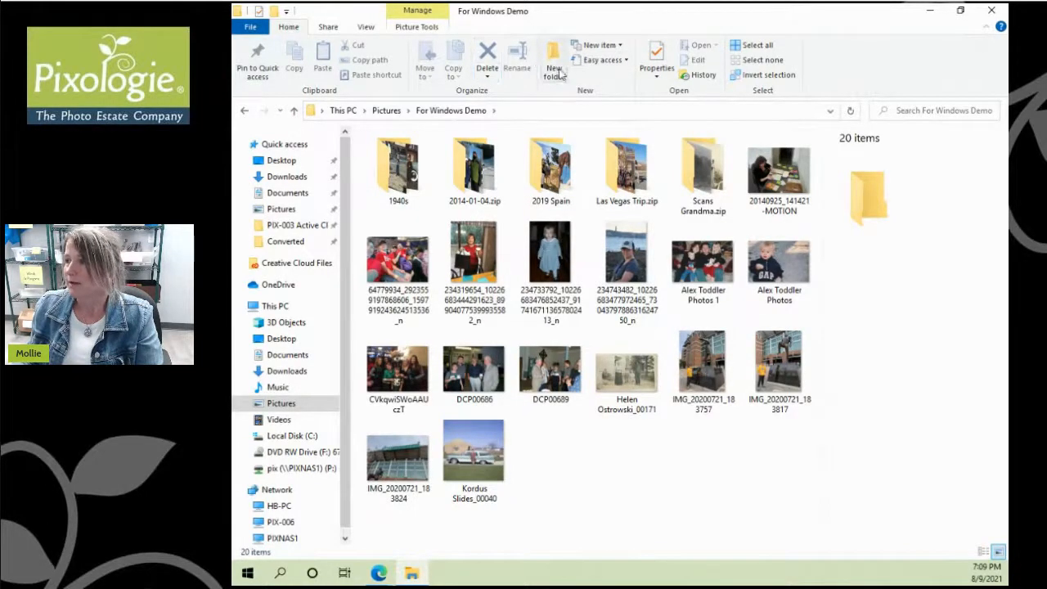
left_click(551, 258)
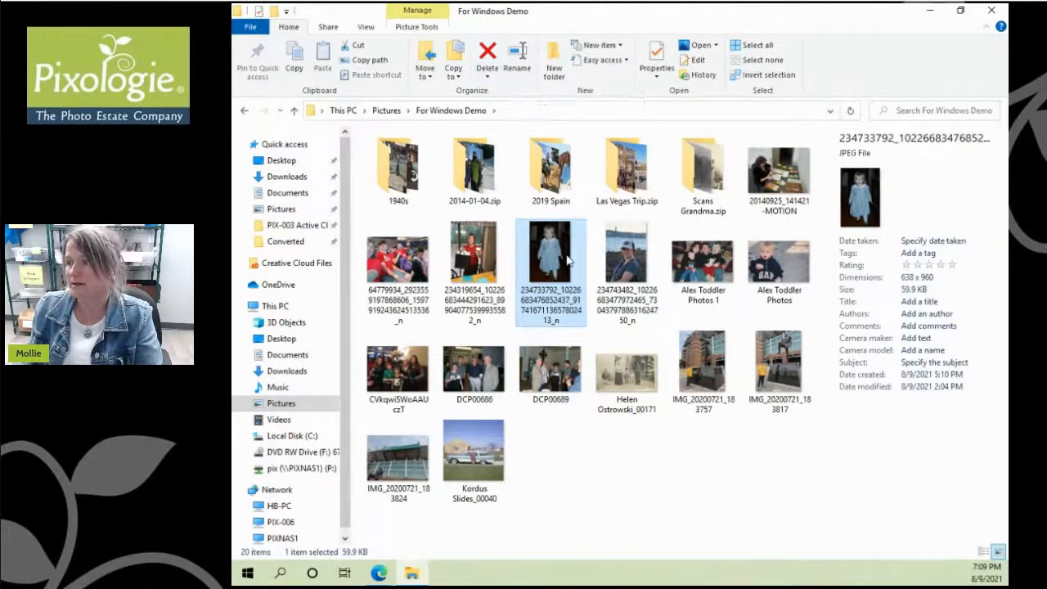
right_click(542, 265)
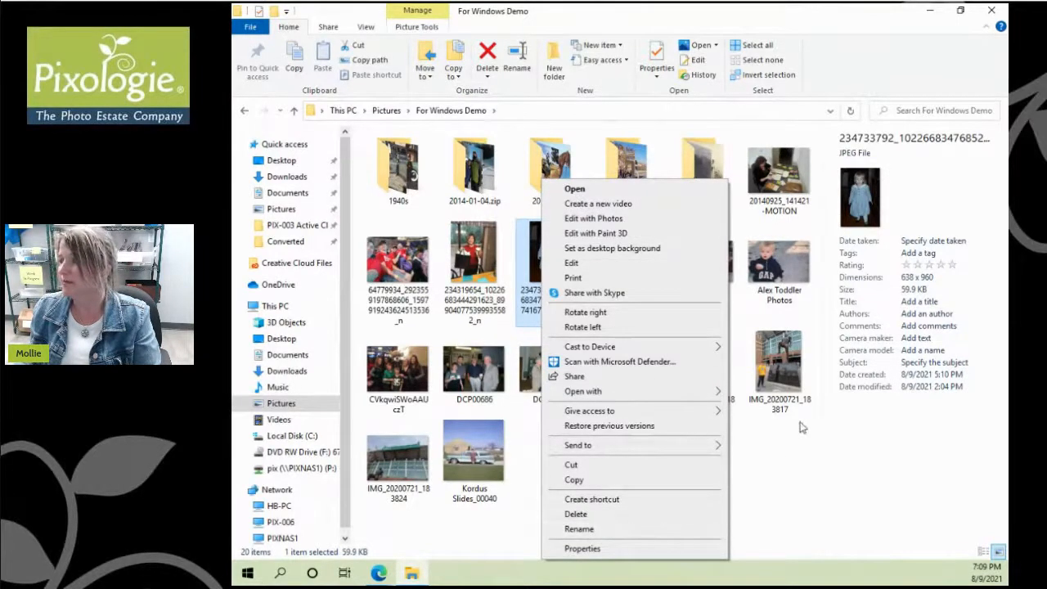
left_click(755, 439)
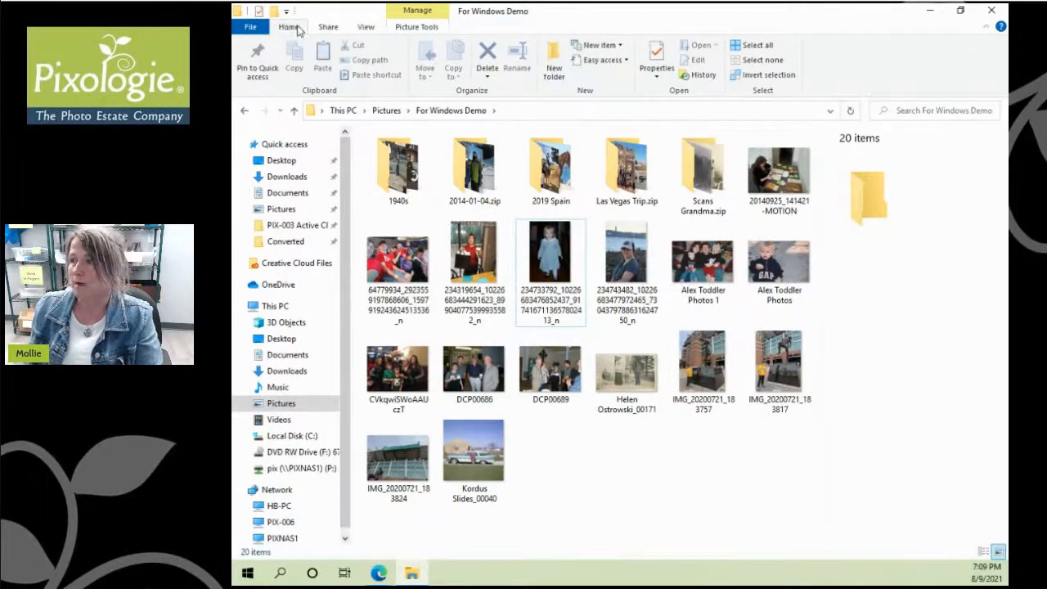
Step: Hide the navigation pane from the View tab, then turn it back on
left_click(367, 27)
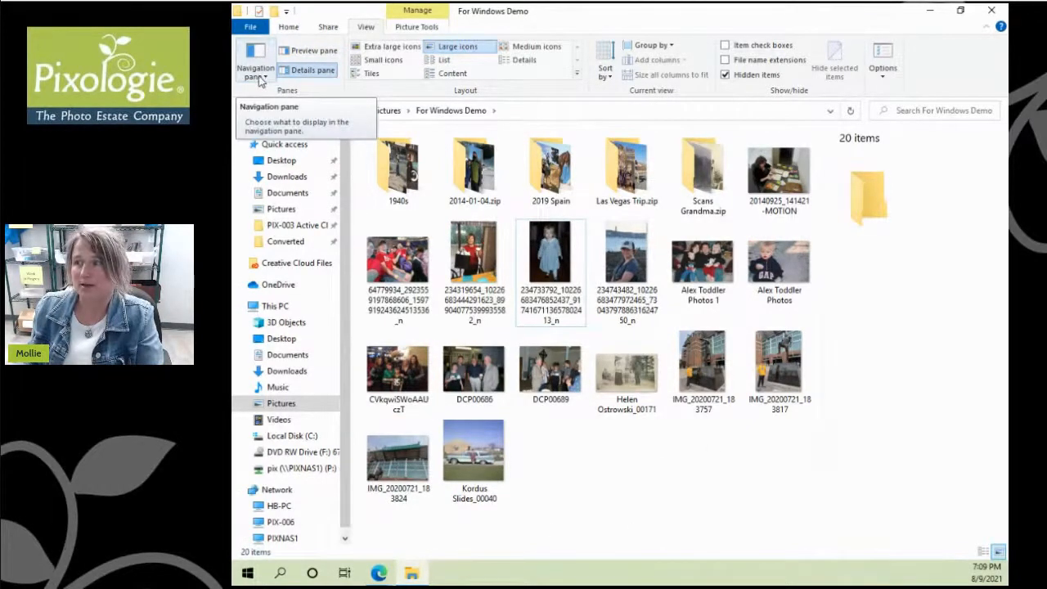
left_click(264, 77)
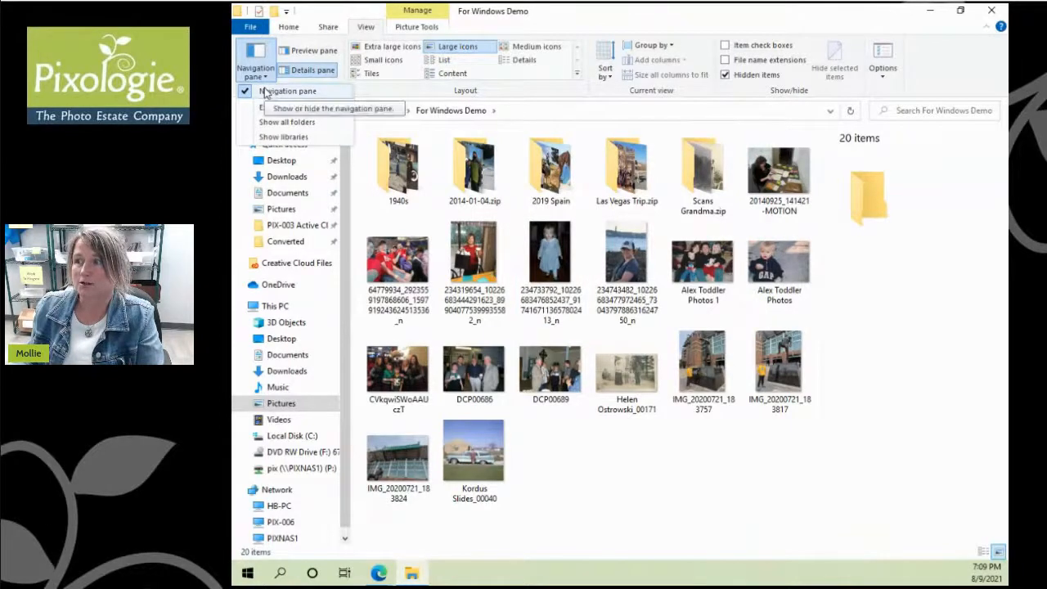
left_click(266, 92)
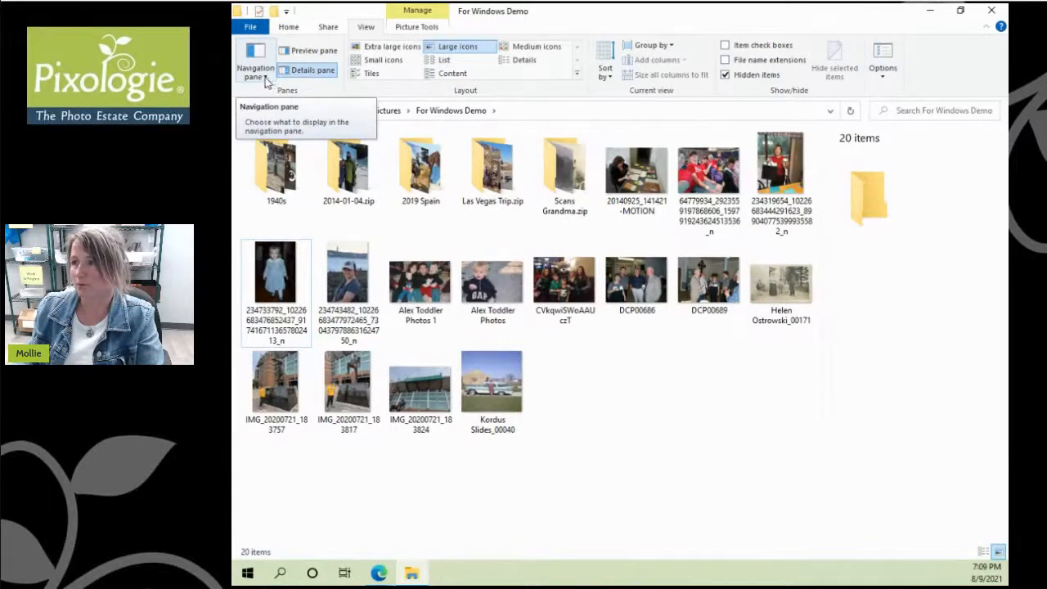
left_click(267, 77)
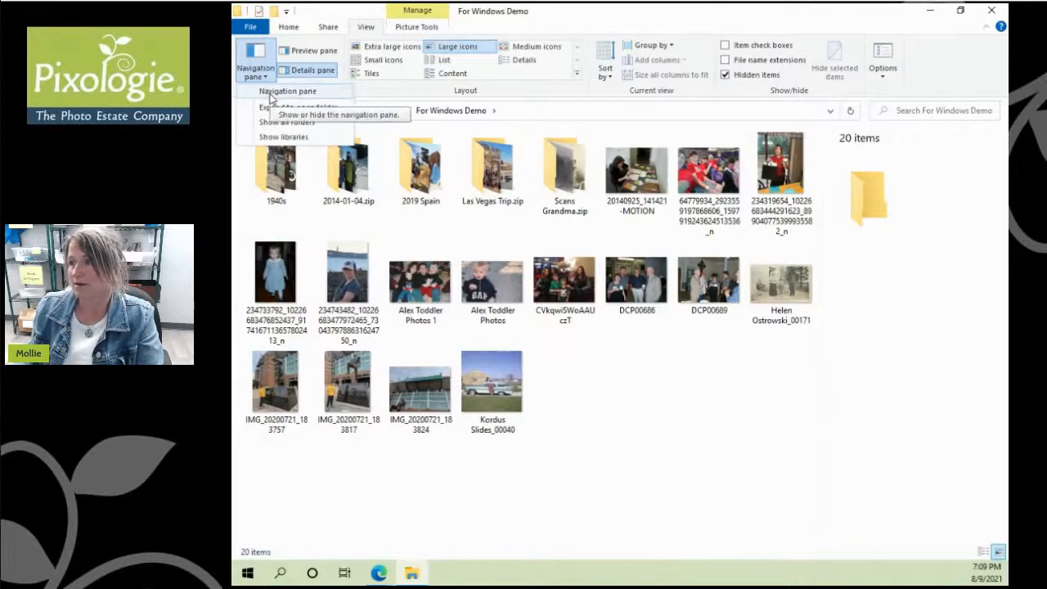
left_click(272, 93)
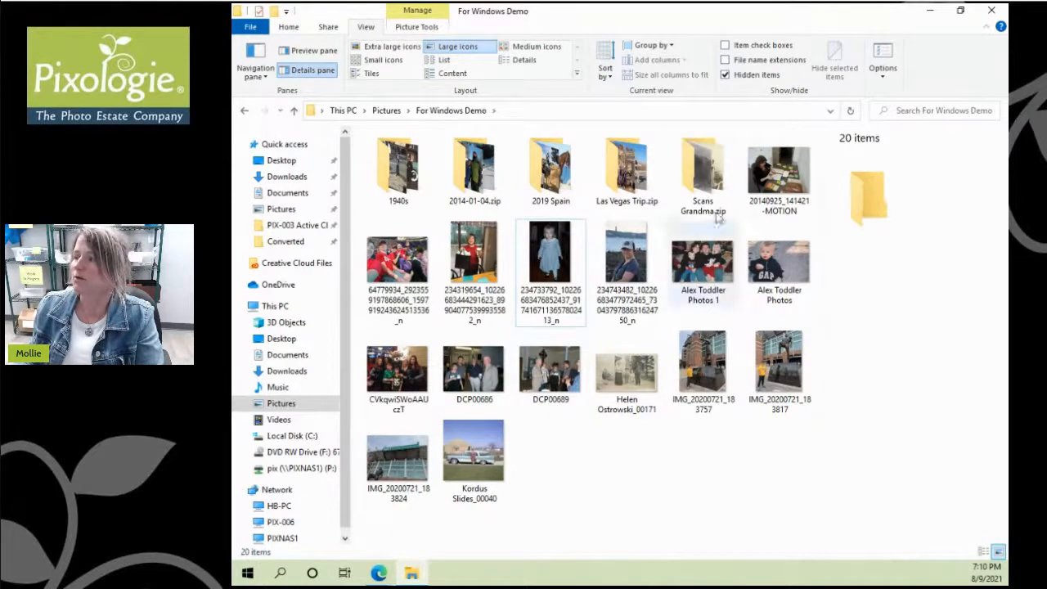
Step: Preview the red-shirt group photo in the Preview pane, then switch to the Details pane
left_click(397, 184)
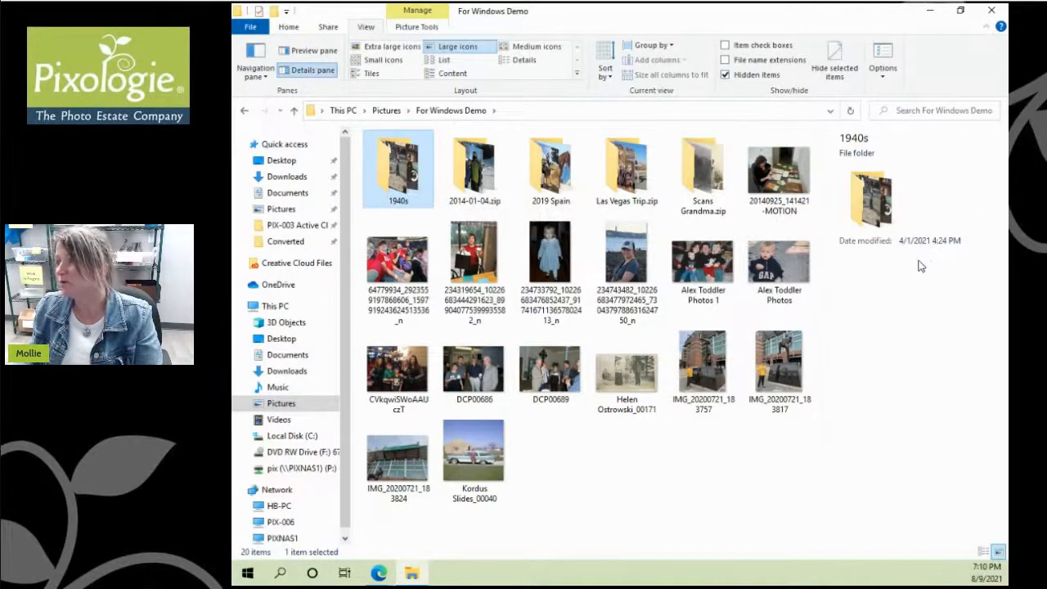
left_click(404, 278)
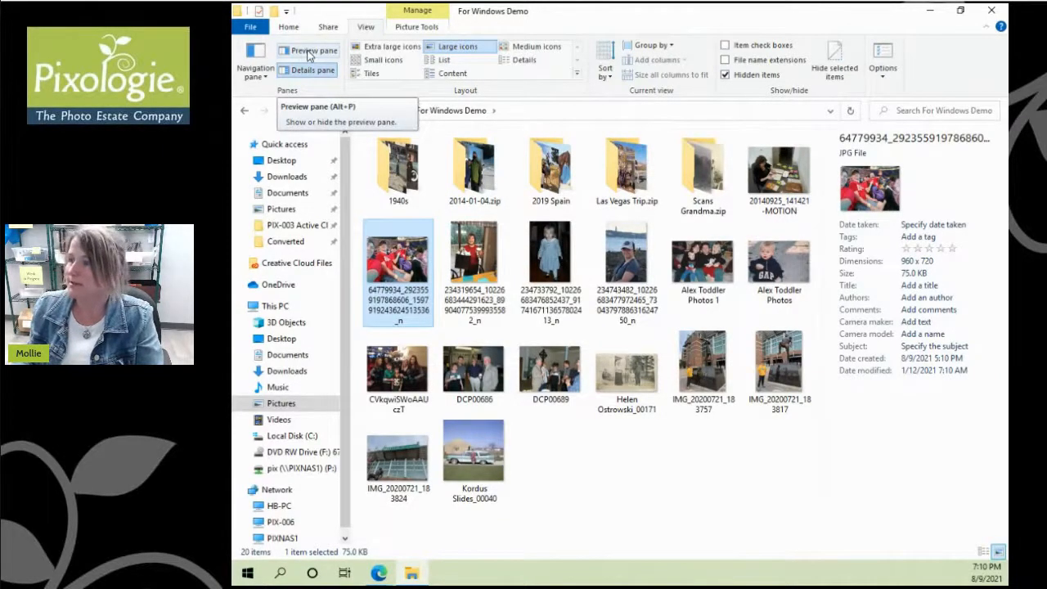
left_click(309, 51)
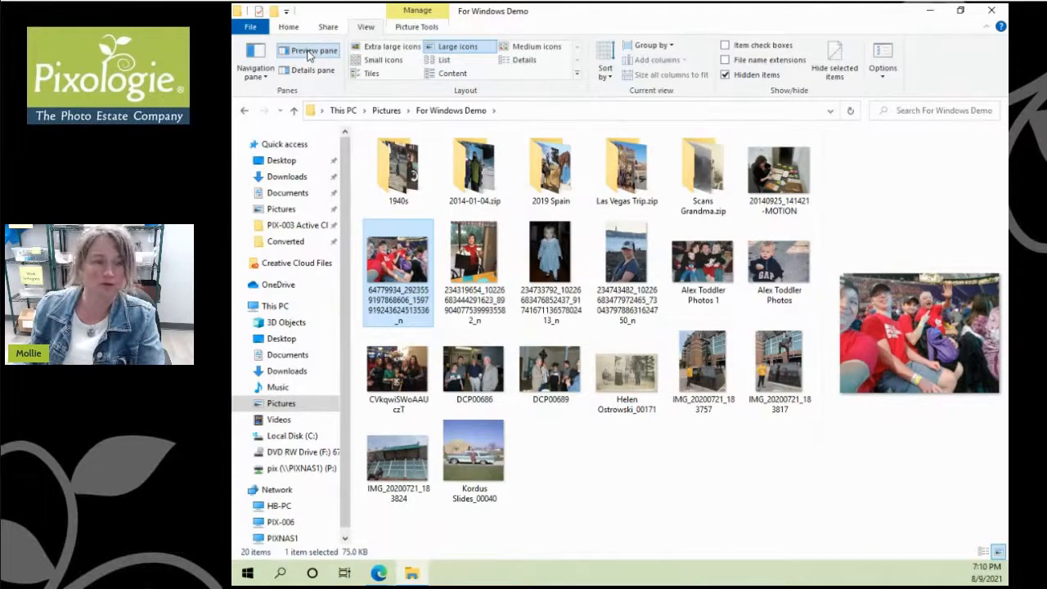
left_click(312, 71)
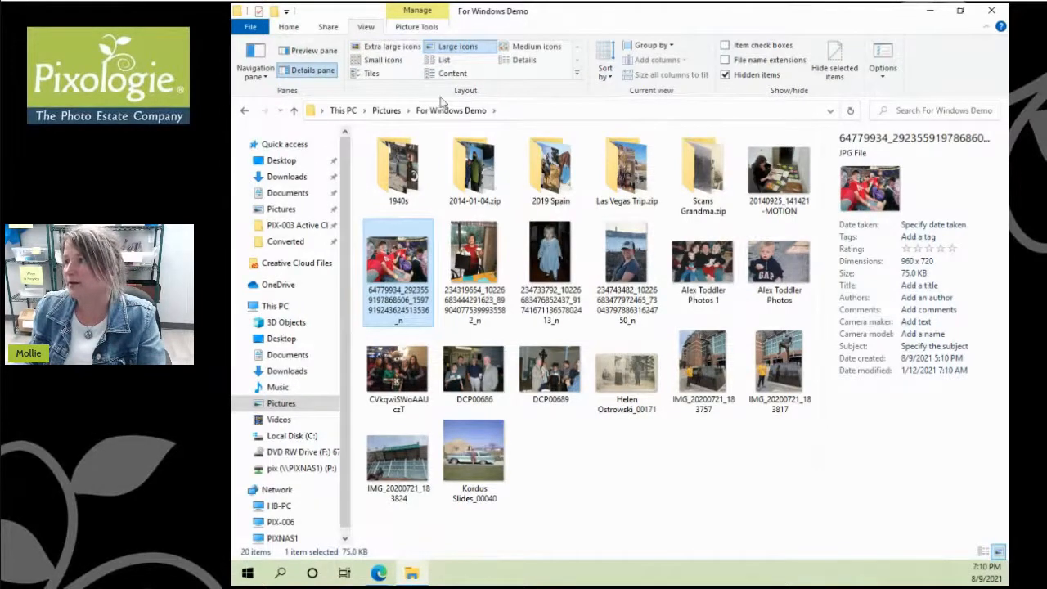
Step: Compare Extra large, Large icons and Details layouts, widen the Name column, then settle on Large icons
left_click(393, 47)
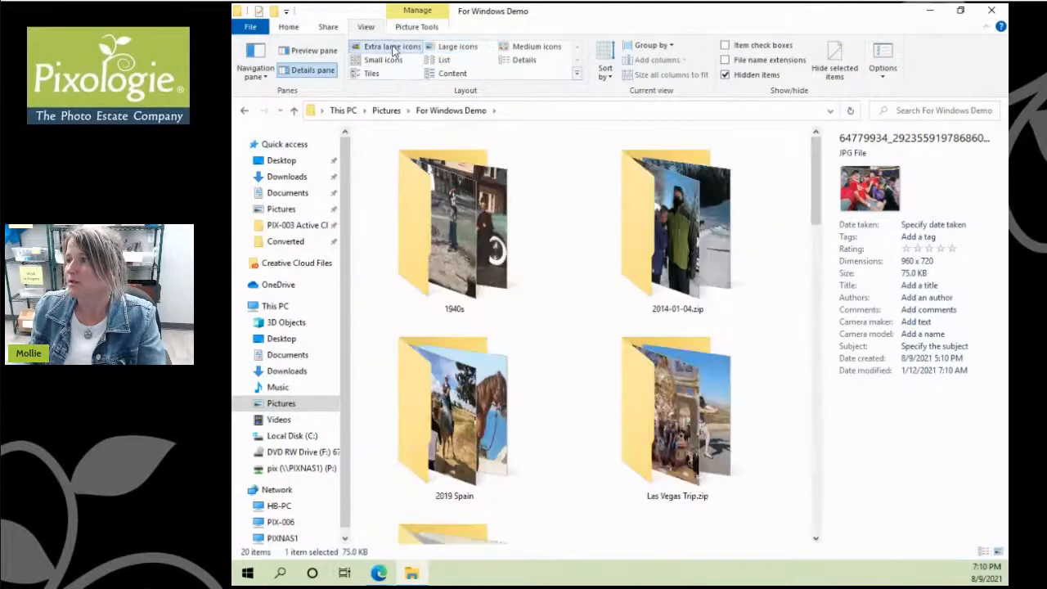
left_click(430, 47)
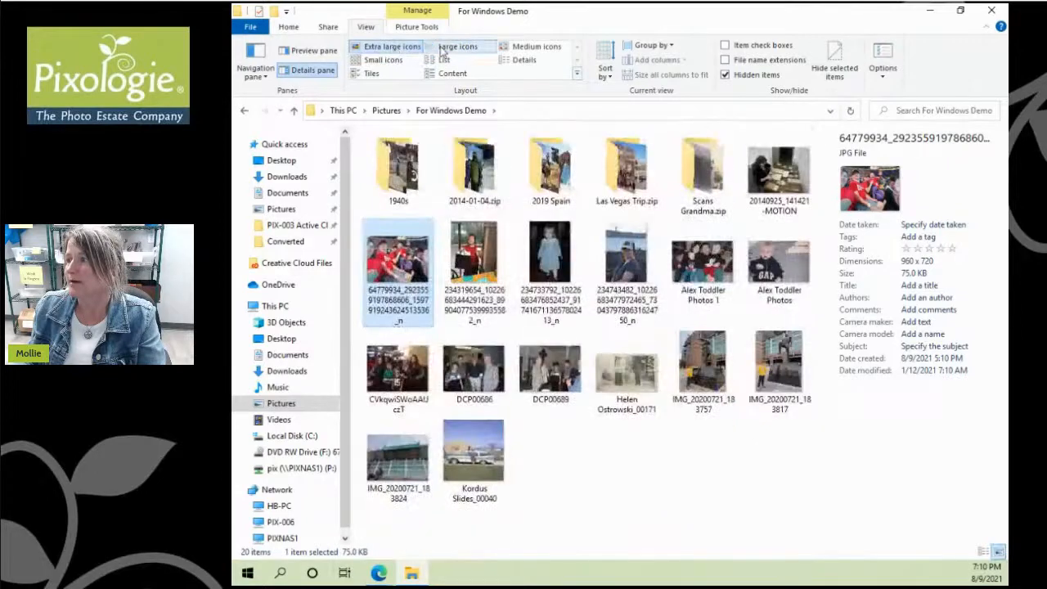
left_click(524, 61)
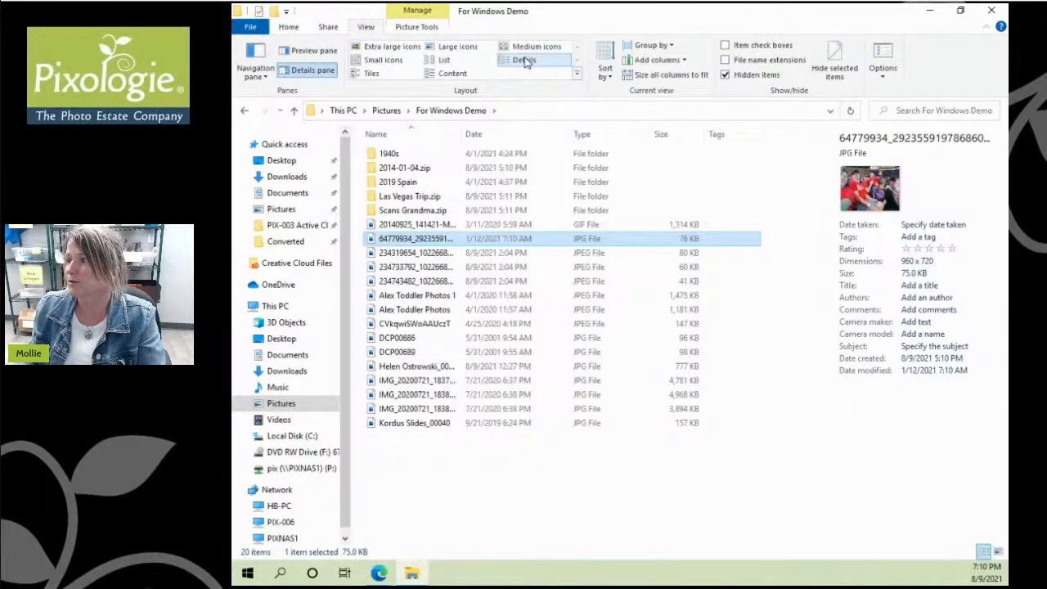
left_click(454, 47)
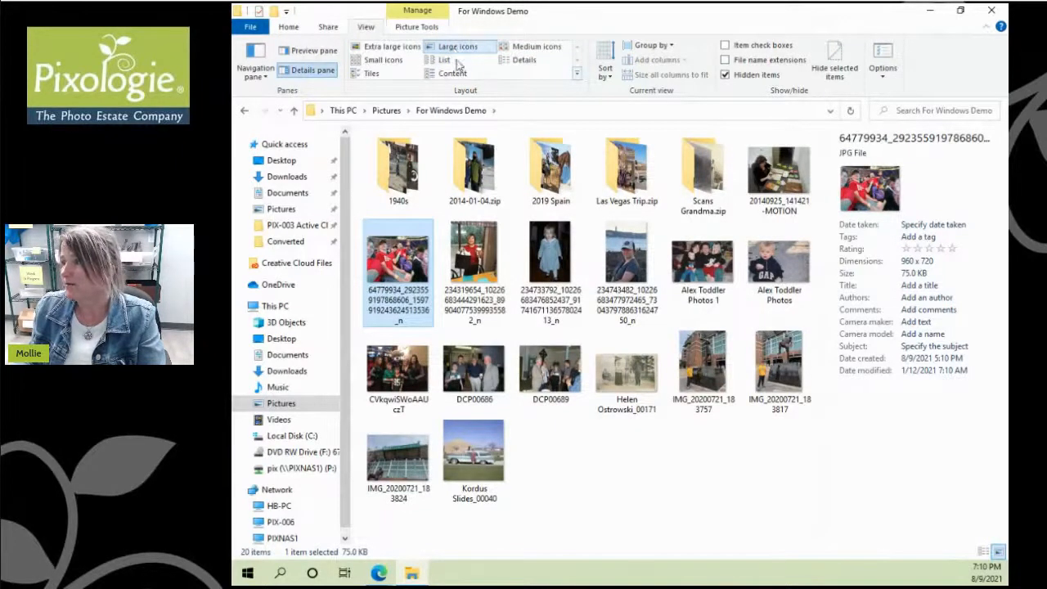
left_click(524, 61)
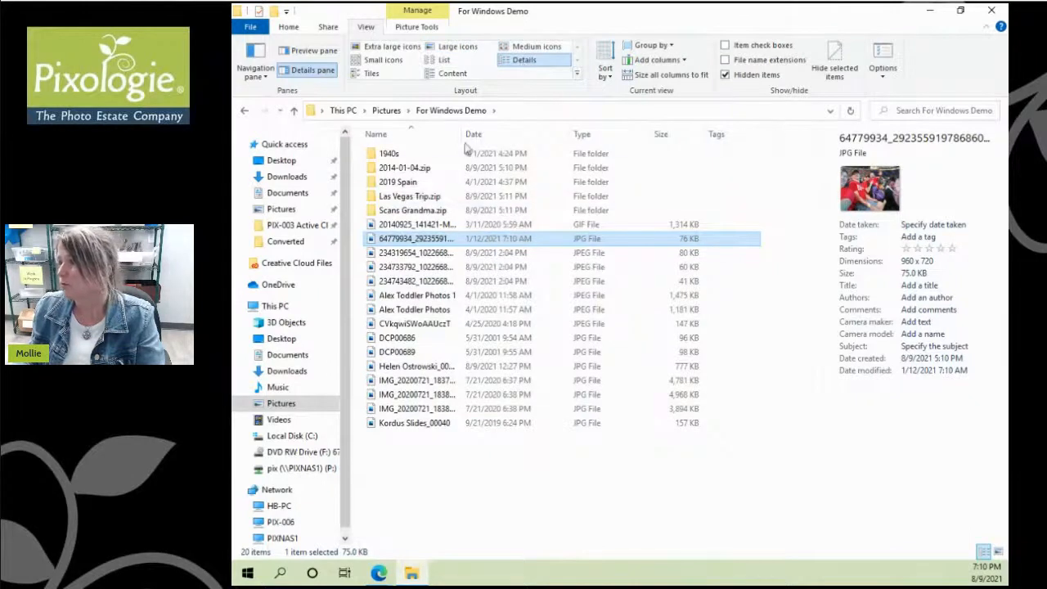
left_click_drag(464, 133, 554, 159)
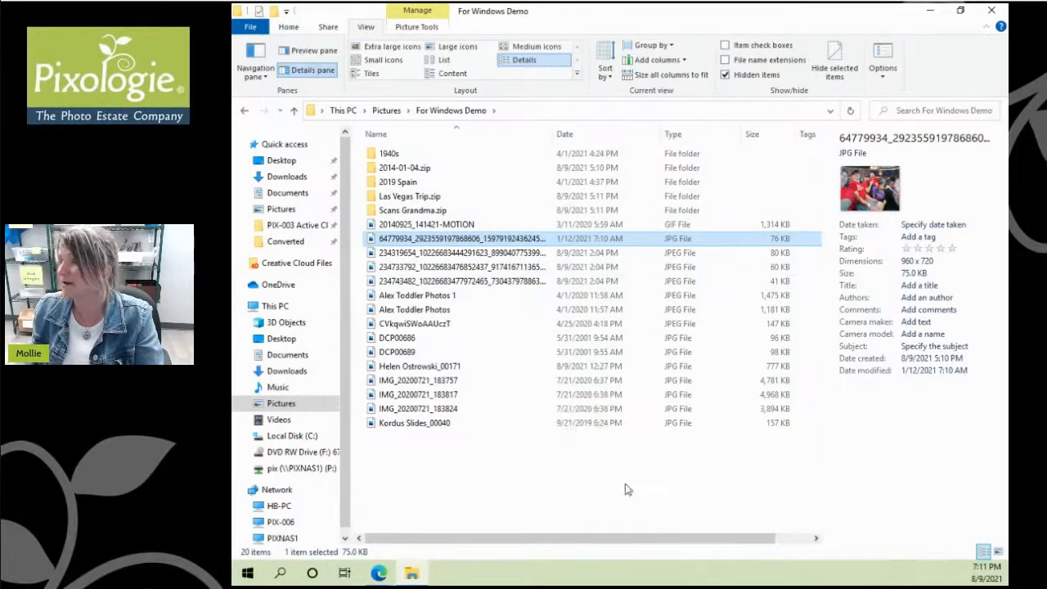
left_click(458, 47)
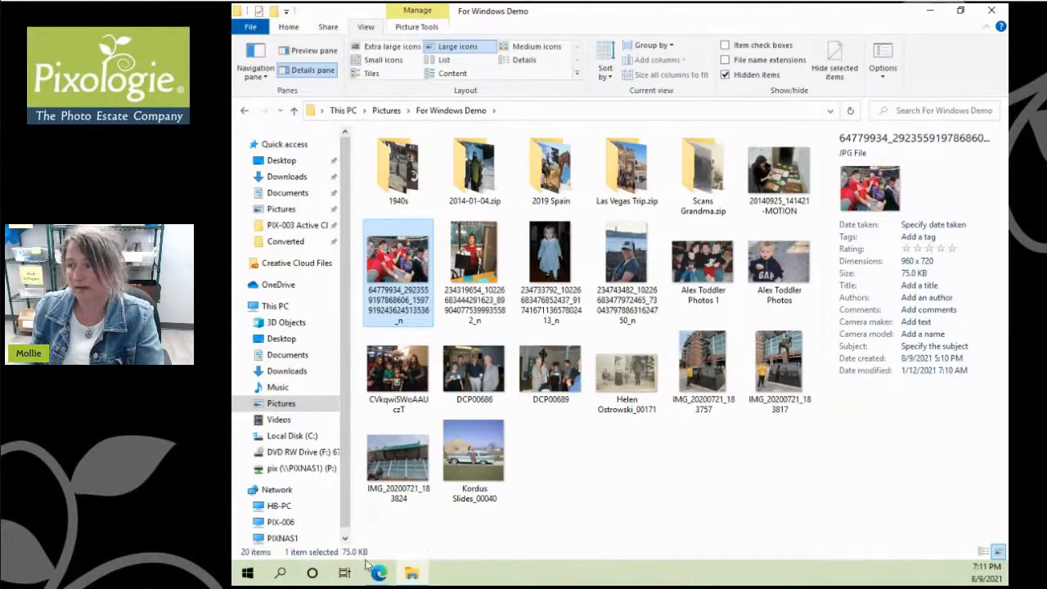
left_click(398, 313)
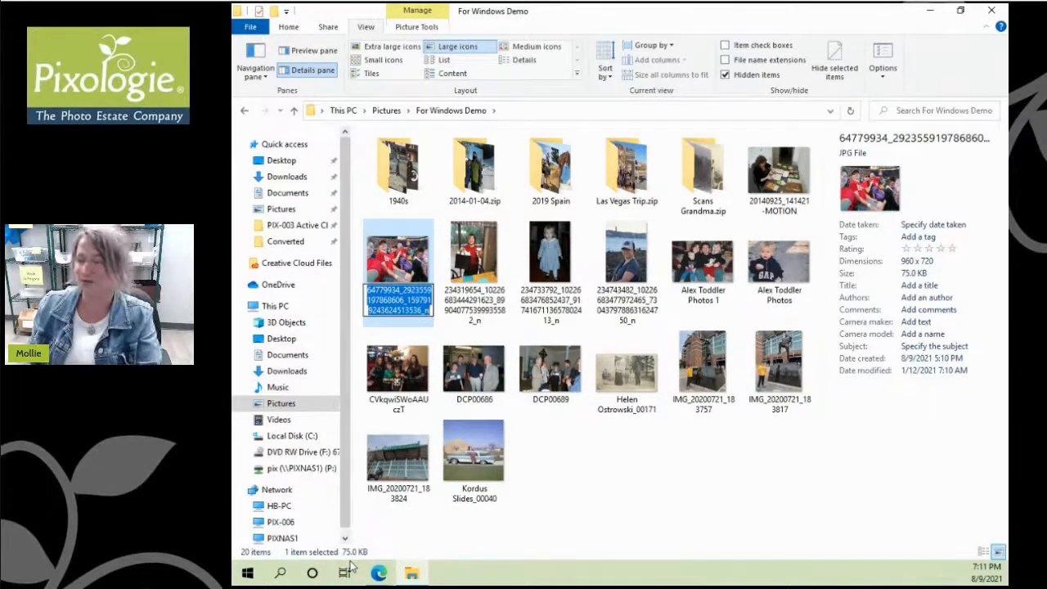
left_click(561, 450)
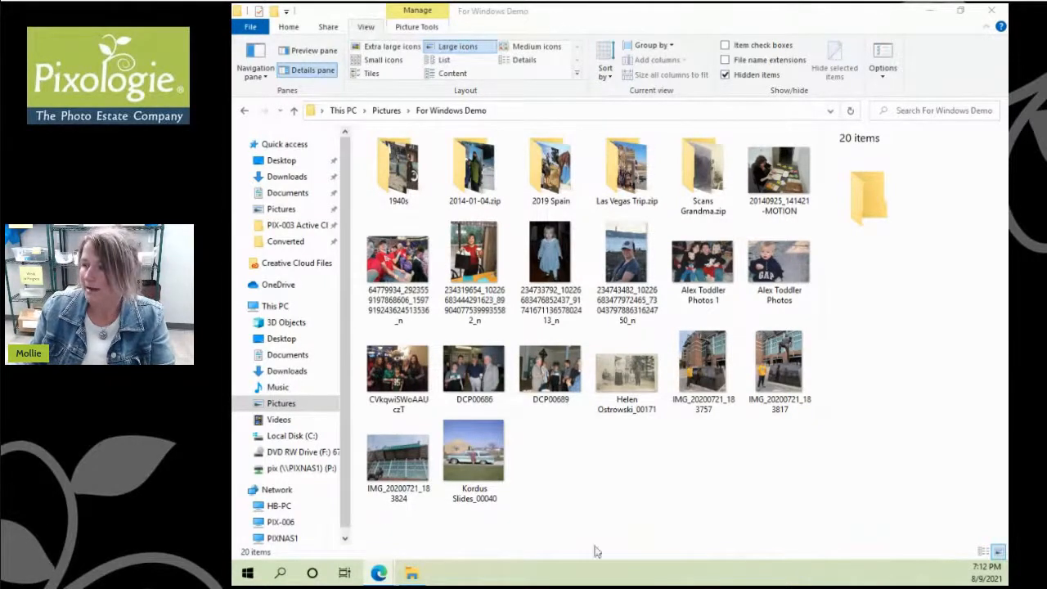
Step: Open a second File Explorer window and arrange both windows side by side
right_click(415, 577)
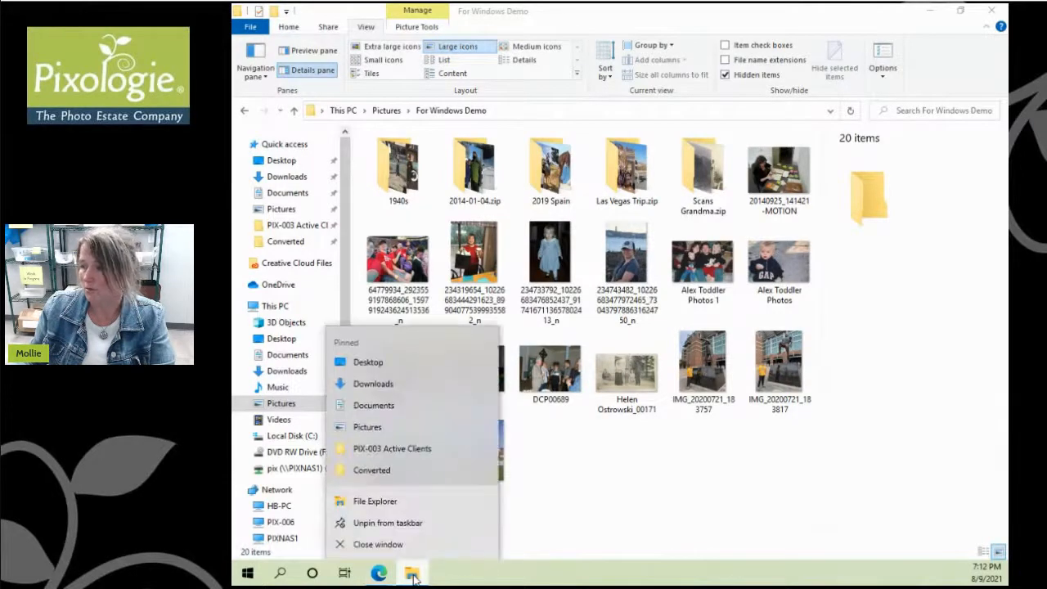
left_click(375, 501)
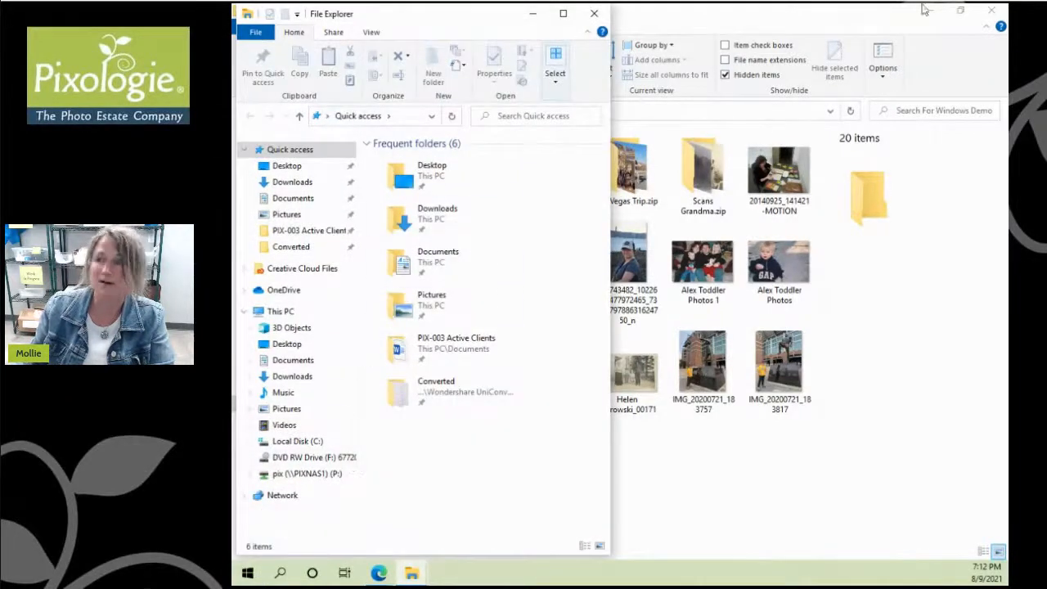
left_click(802, 23)
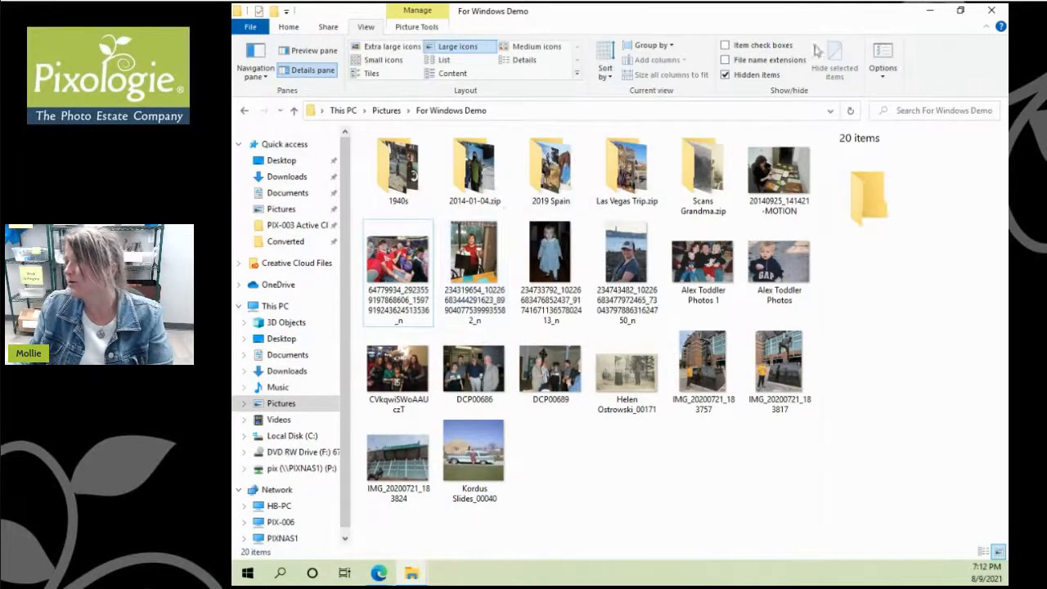
double_click(820, 13)
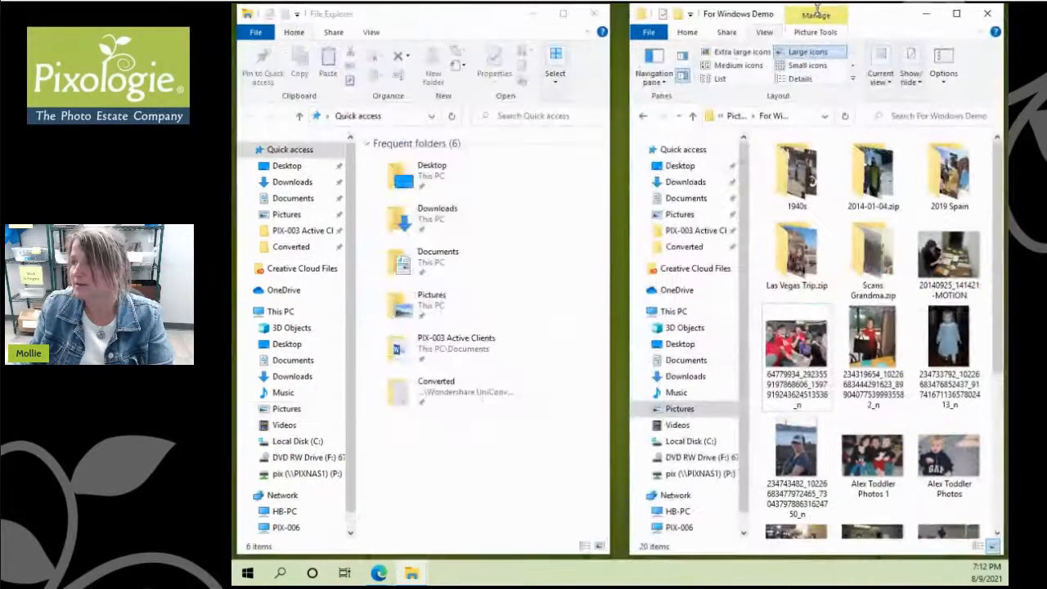
left_click_drag(613, 183, 627, 186)
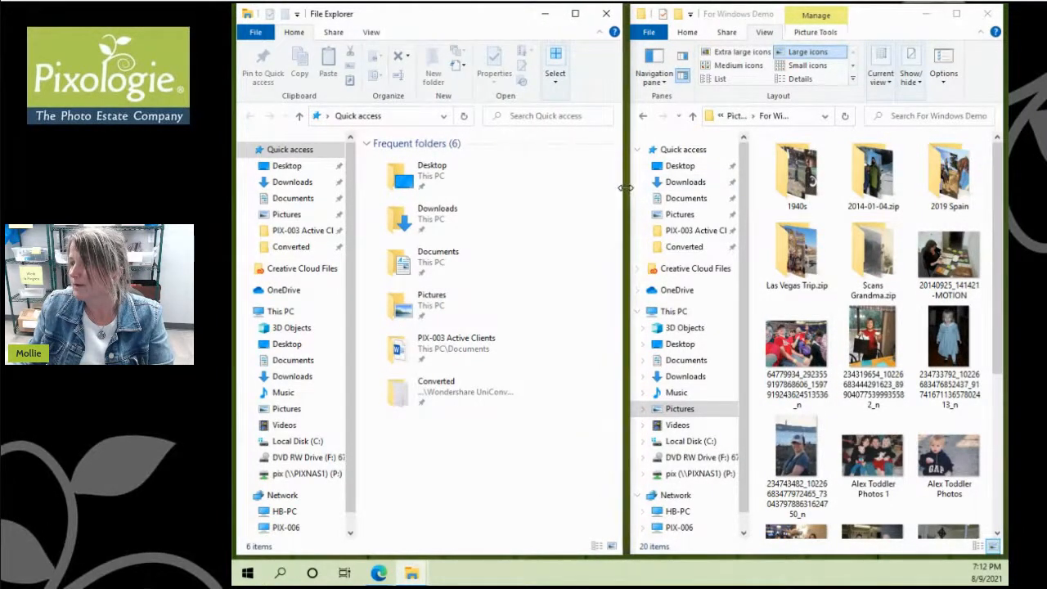
left_click_drag(627, 188, 630, 187)
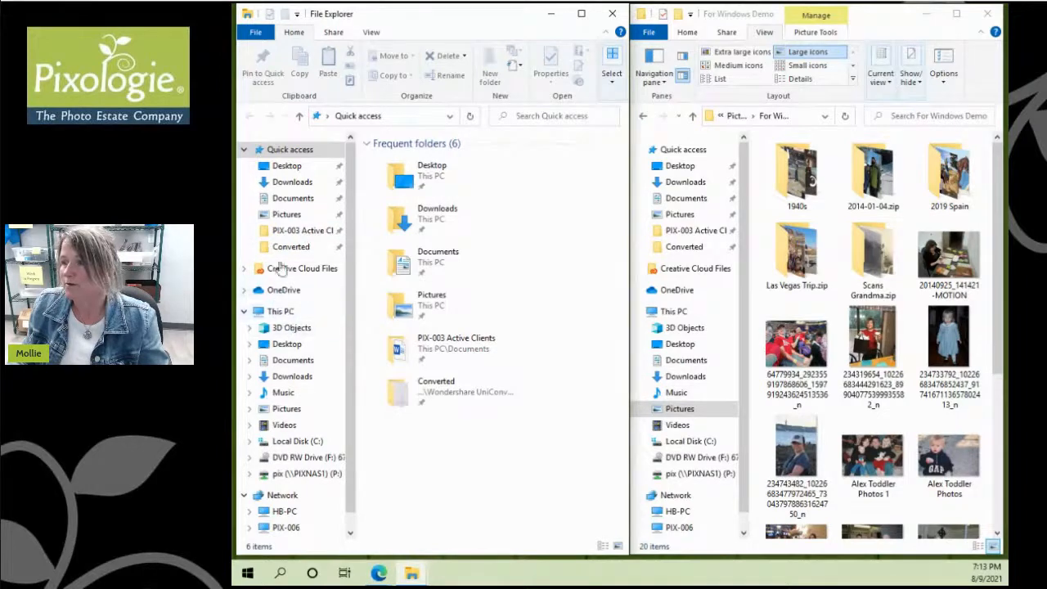
Step: In the second window, go to Pictures and open For Windows Demo
left_click(288, 216)
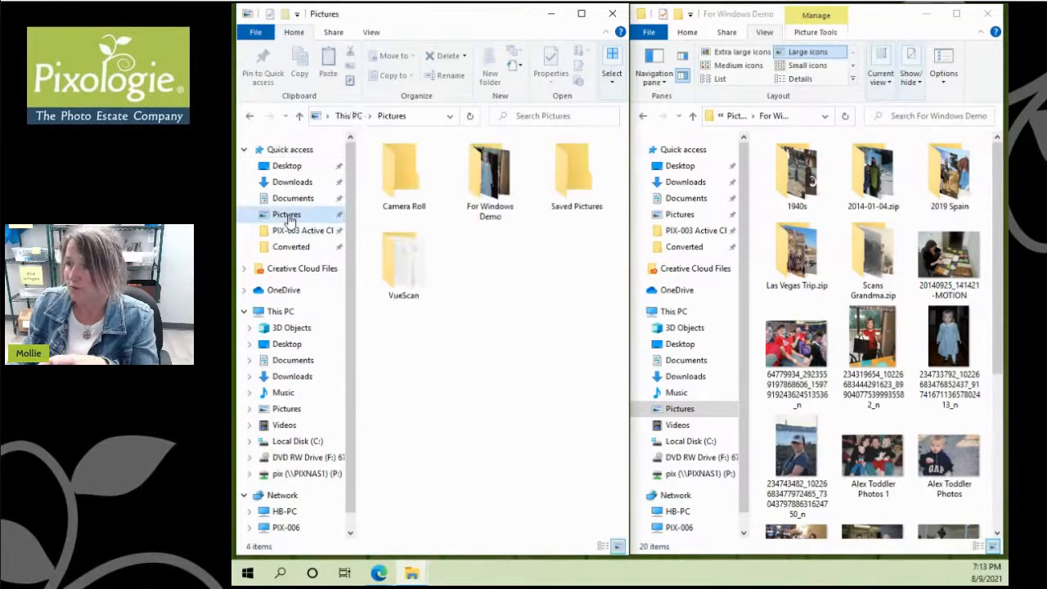
left_click(491, 184)
double_click(491, 184)
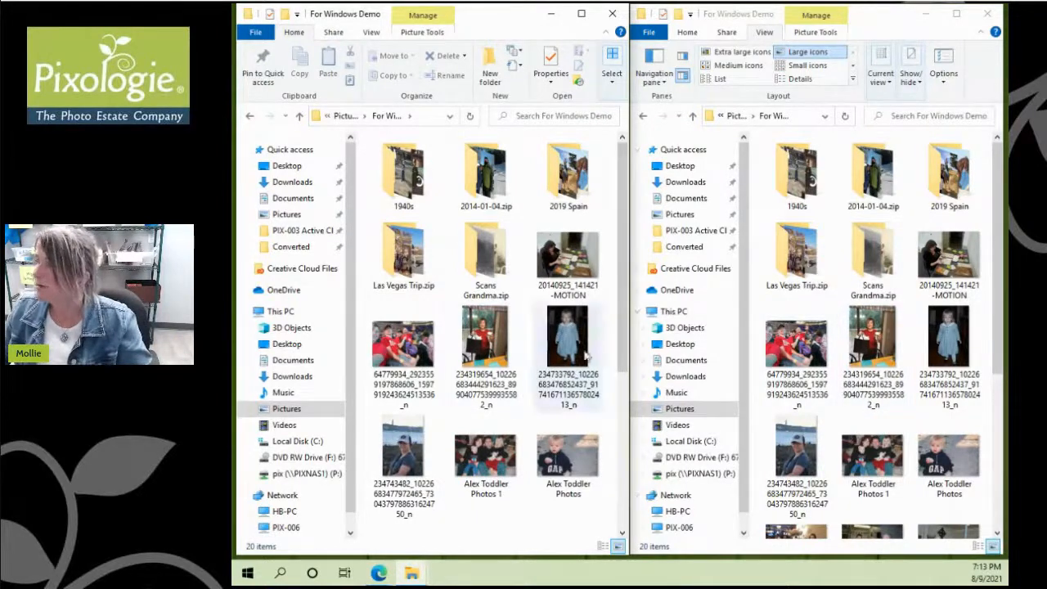
scroll(846, 314, "down", 3)
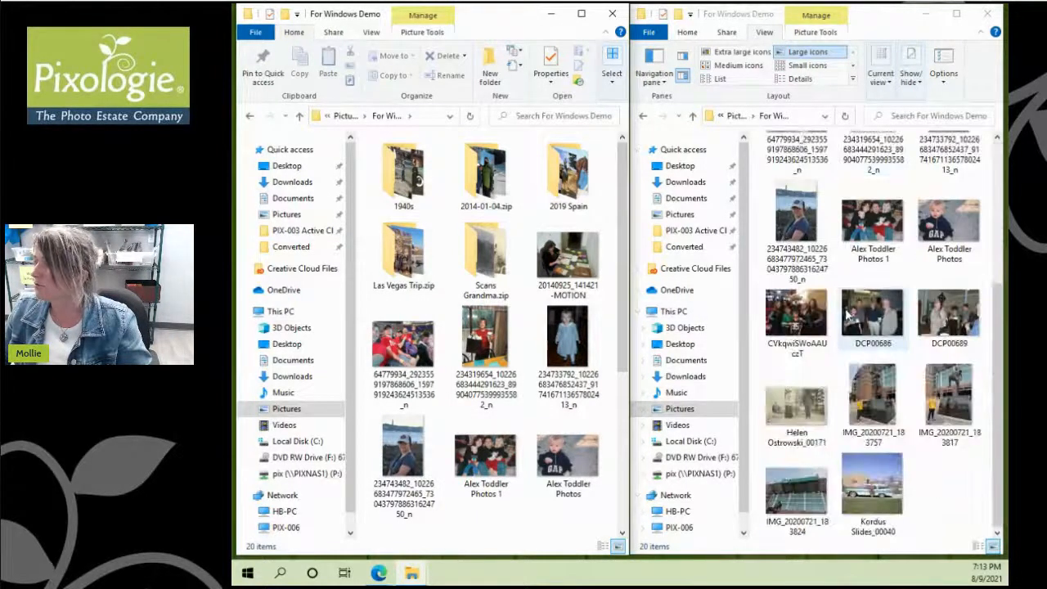
scroll(894, 298, "up", 3)
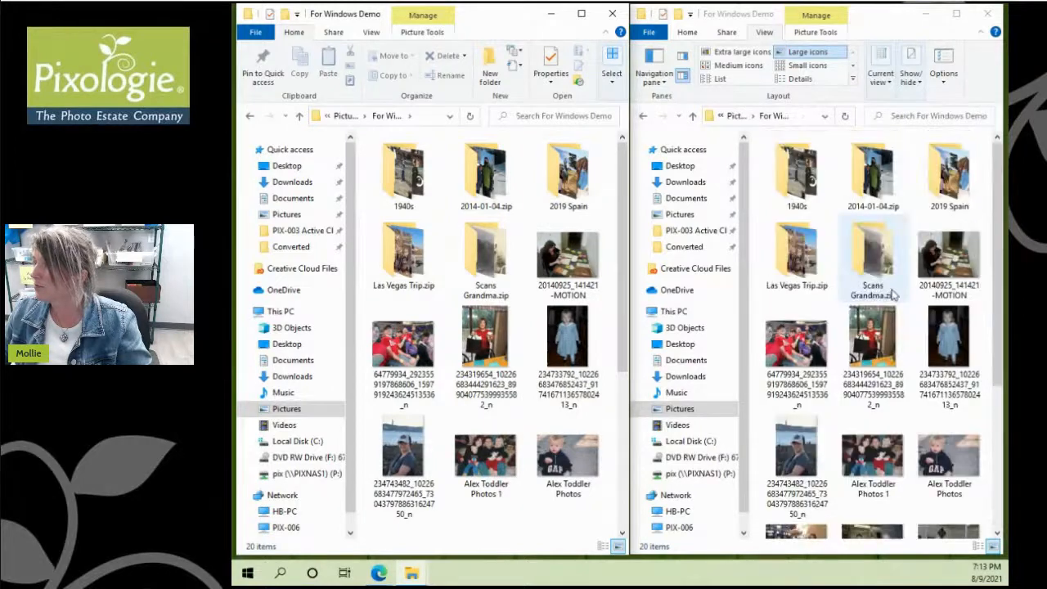
Step: Create a new folder named '2020-06 Maryland' in For Windows Demo
right_click(442, 309)
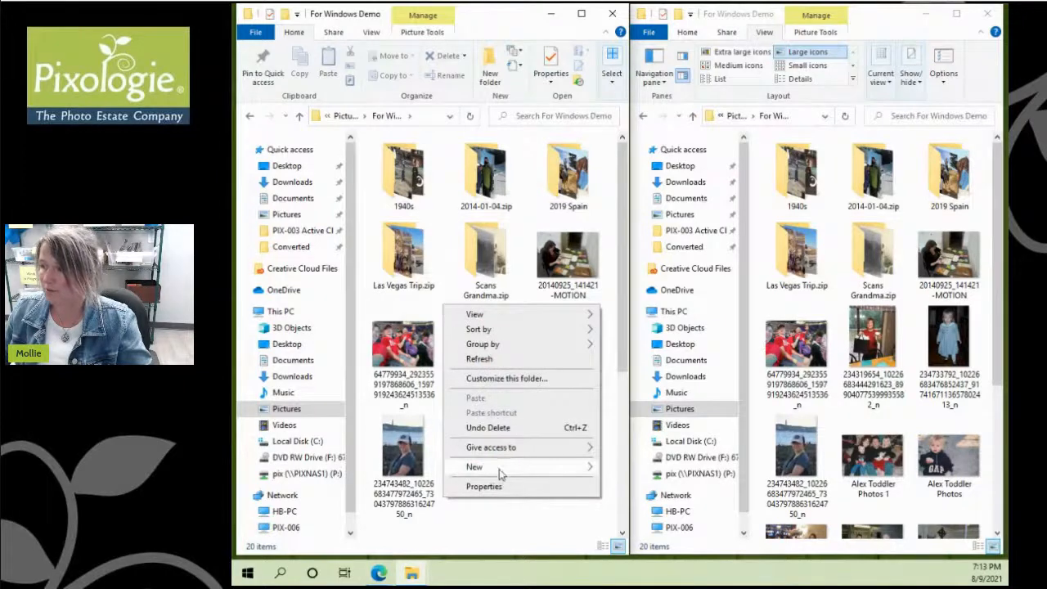
mouse_move(501, 472)
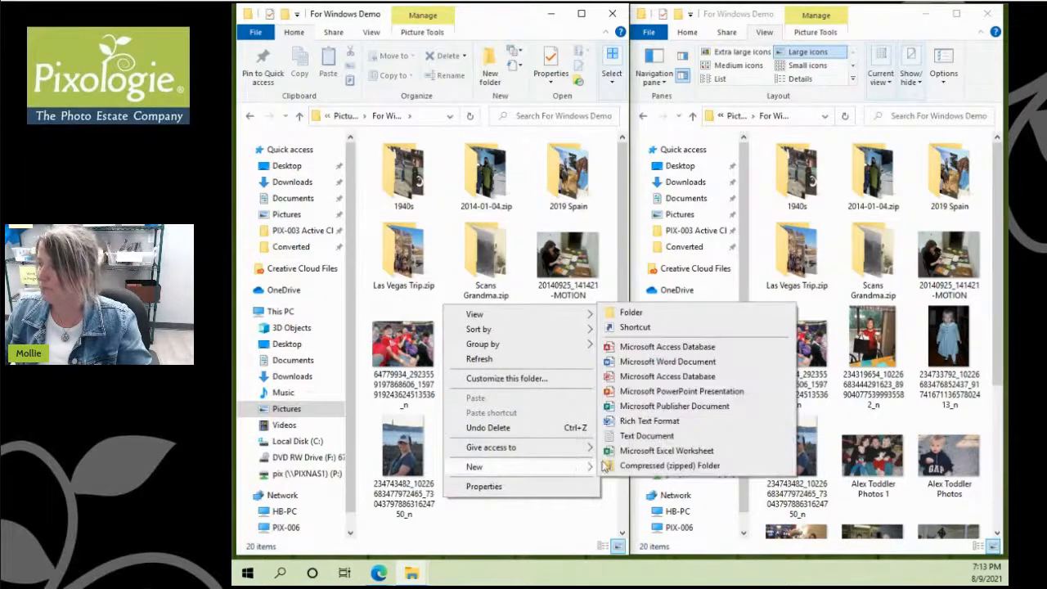
left_click(643, 313)
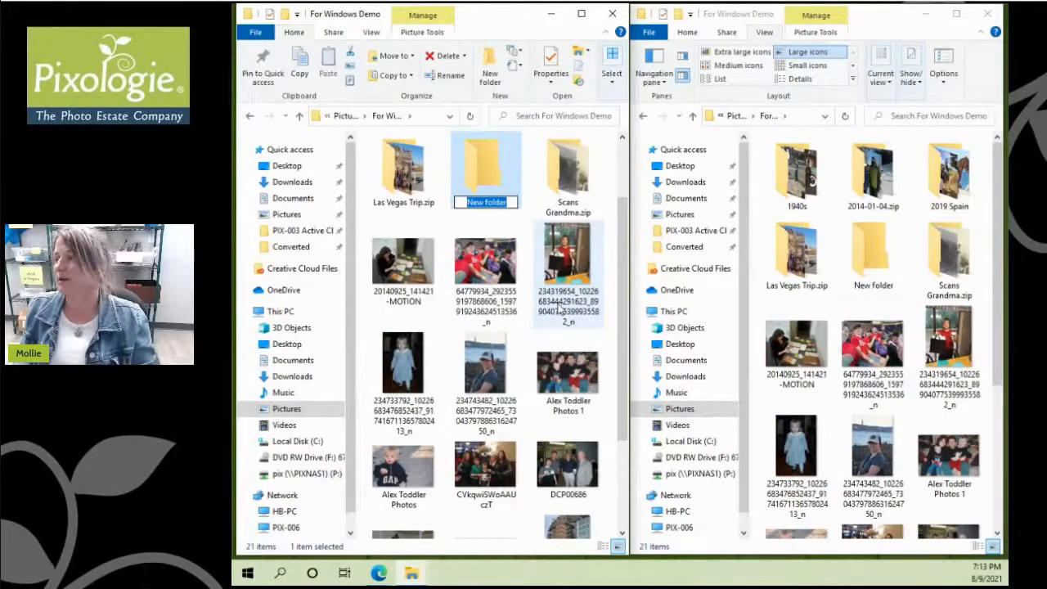
type("202")
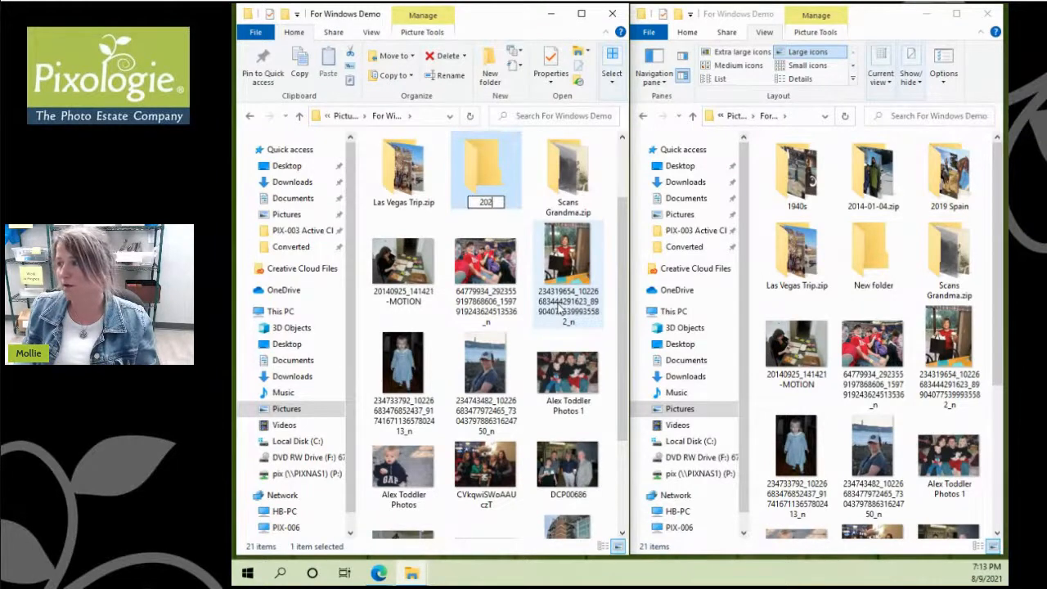
type("0-")
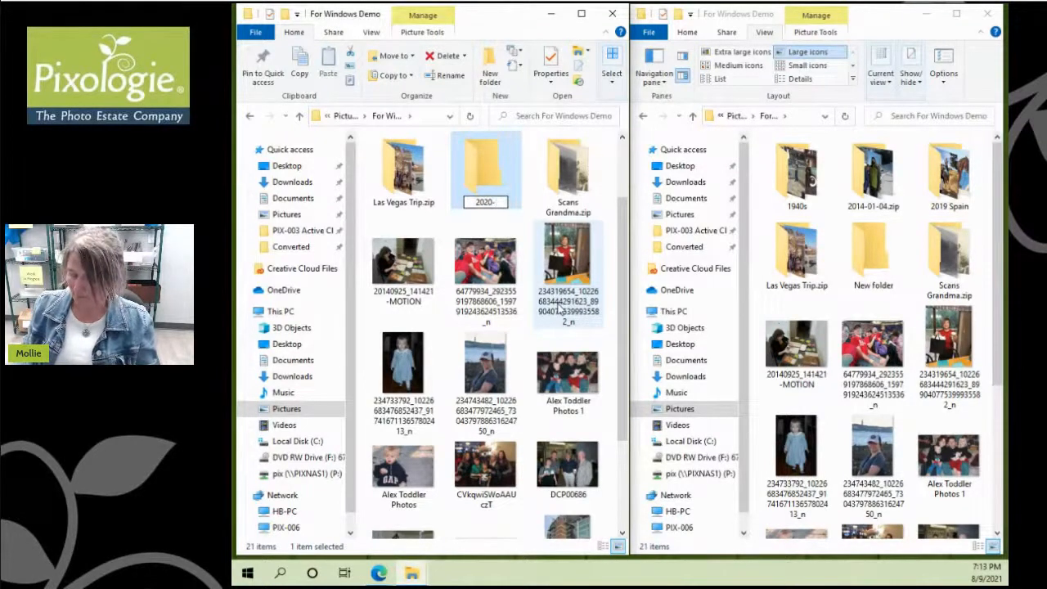
type("06")
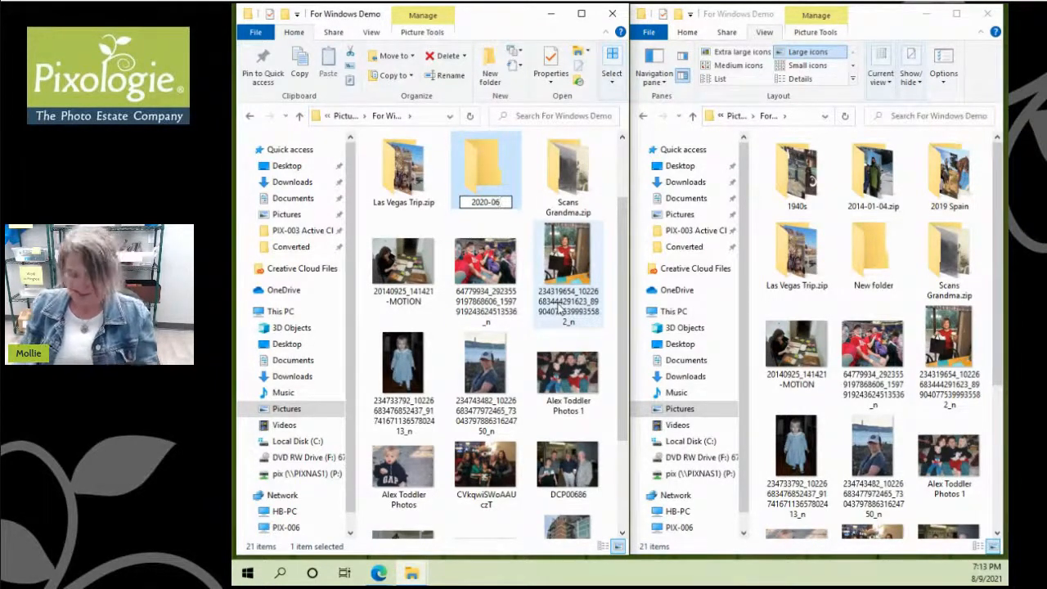
type(" Maryland")
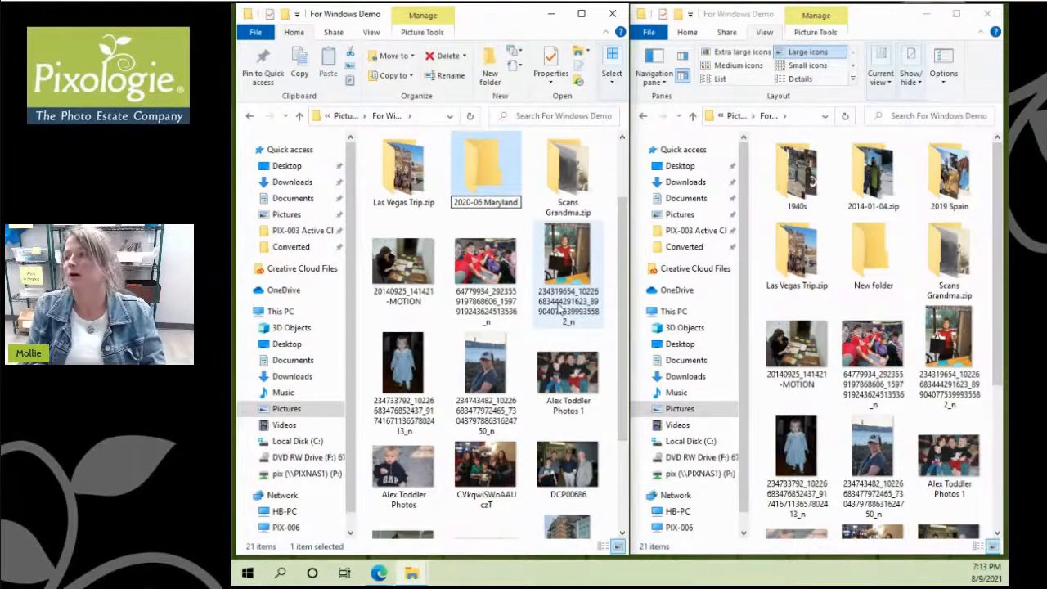
key("Return")
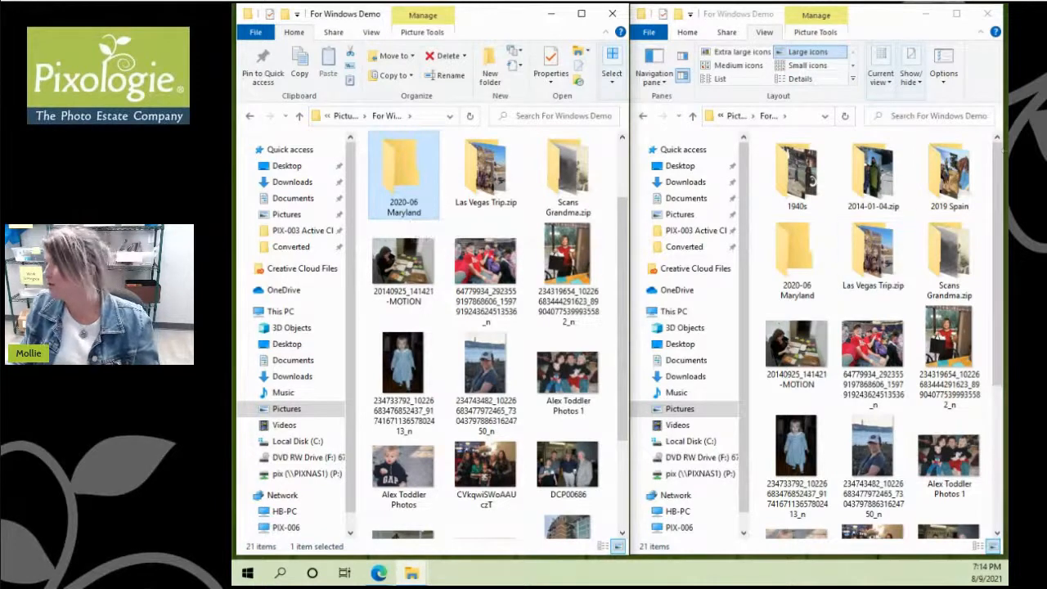
left_click_drag(1002, 187, 1000, 368)
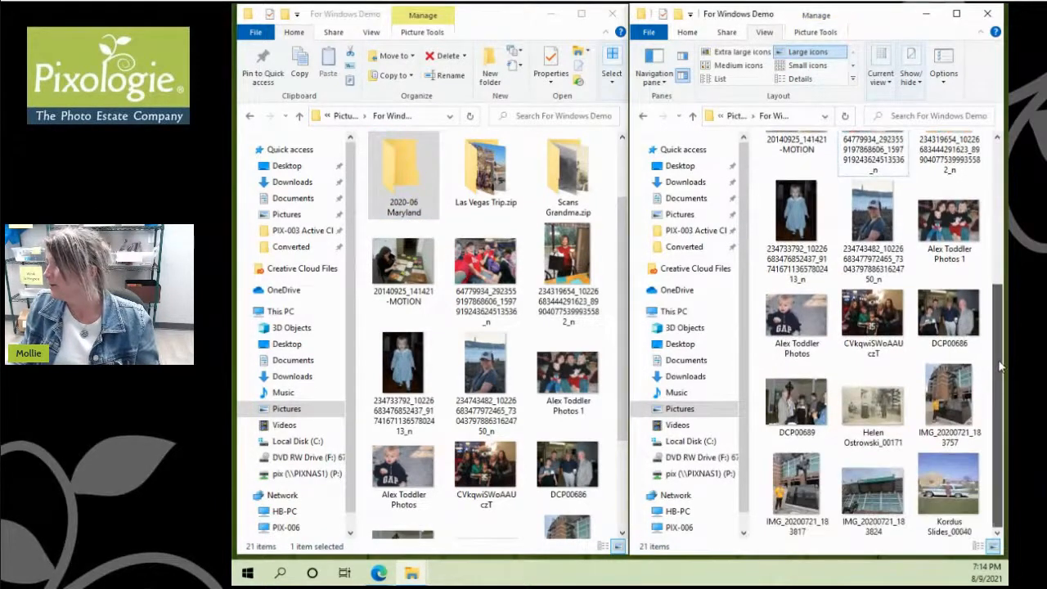
Step: Move IMG_20200721_183757, _183817 and _183824 into the 2020-06 Maryland folder
left_click(947, 398)
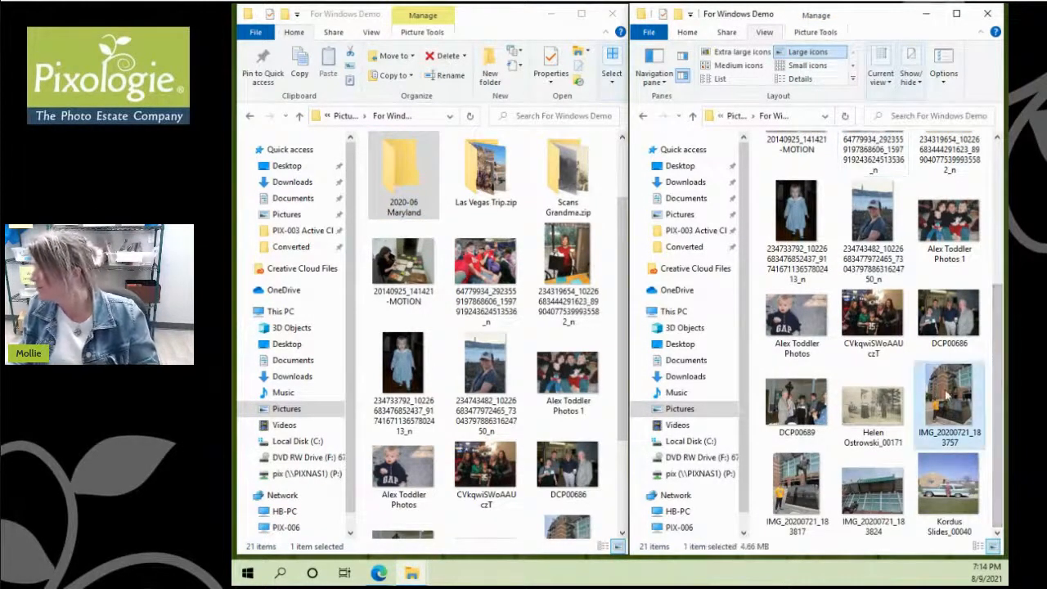
left_click(814, 511, "ctrl")
left_click(855, 494, "ctrl")
left_click_drag(802, 499, 401, 199)
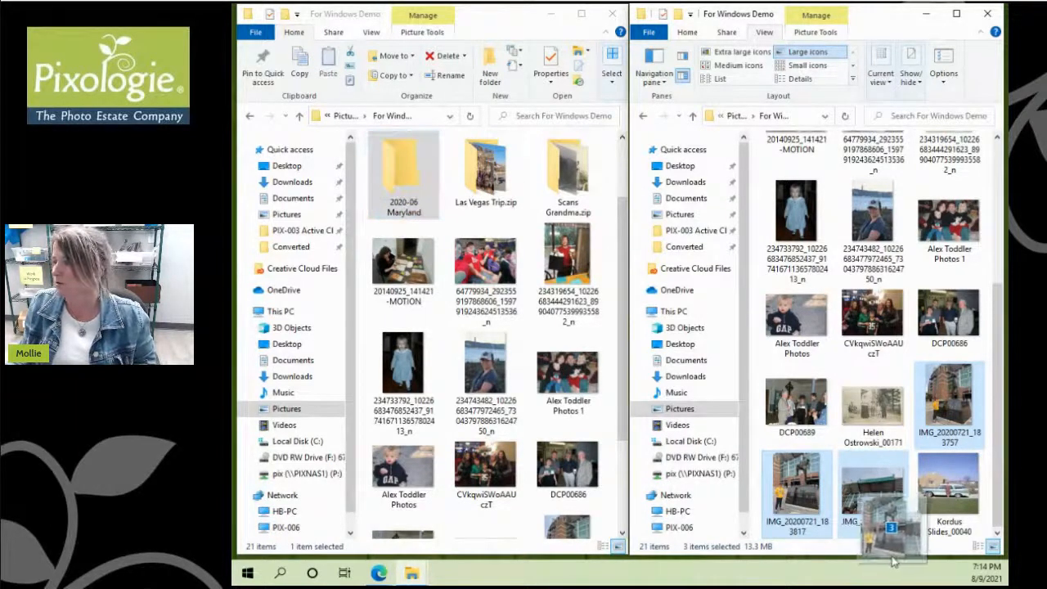
left_click(949, 388)
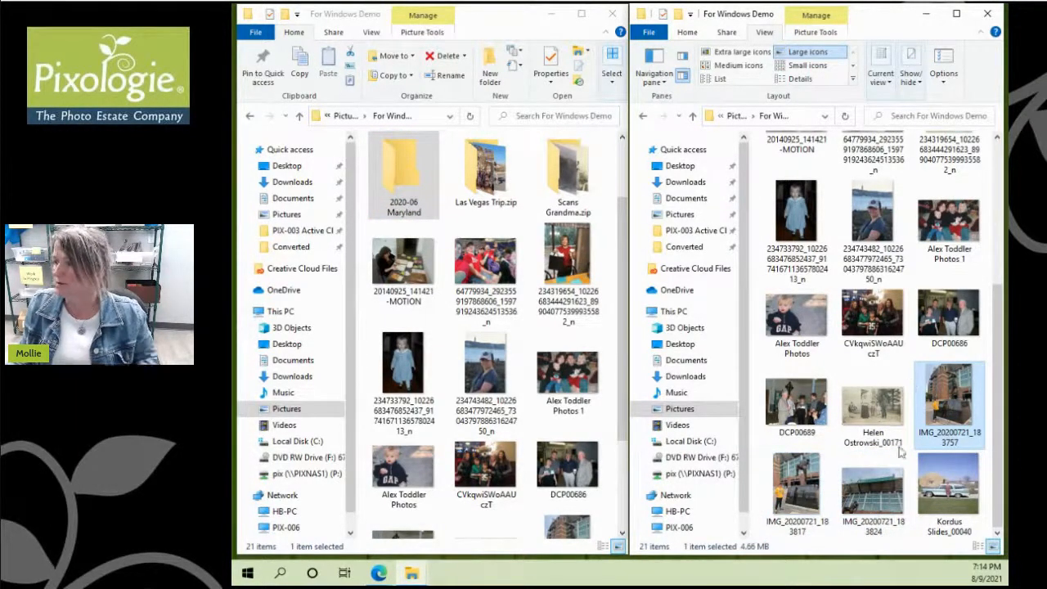
left_click(796, 507, "ctrl")
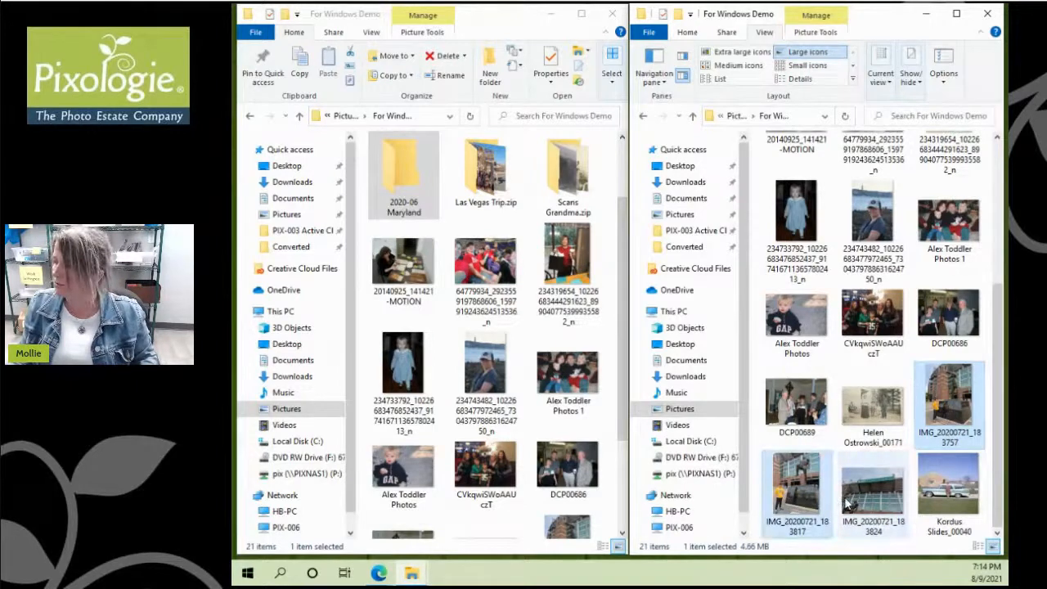
left_click(872, 503, "ctrl")
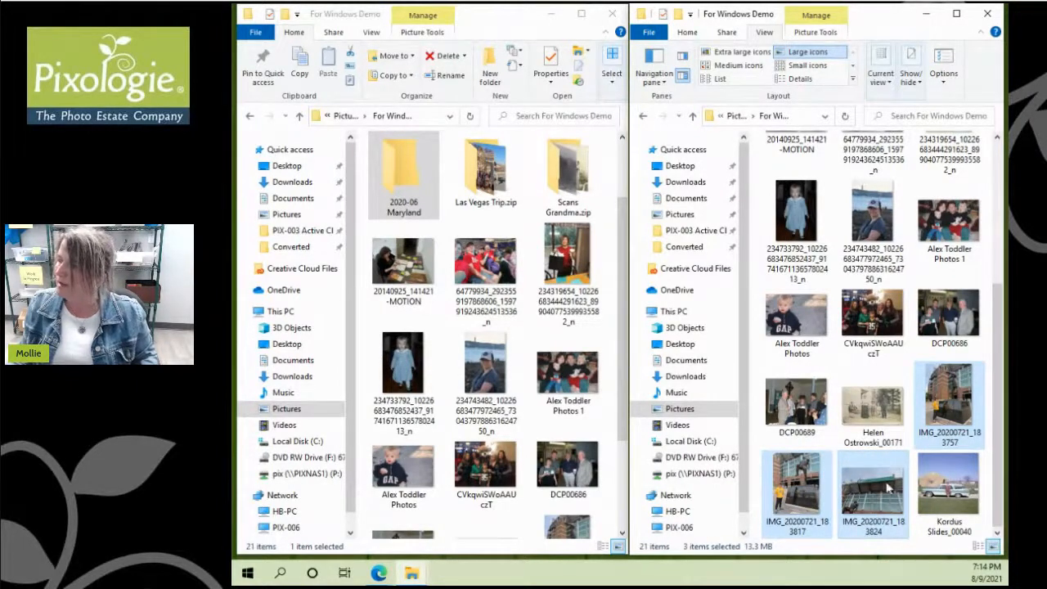
left_click_drag(877, 497, 414, 199)
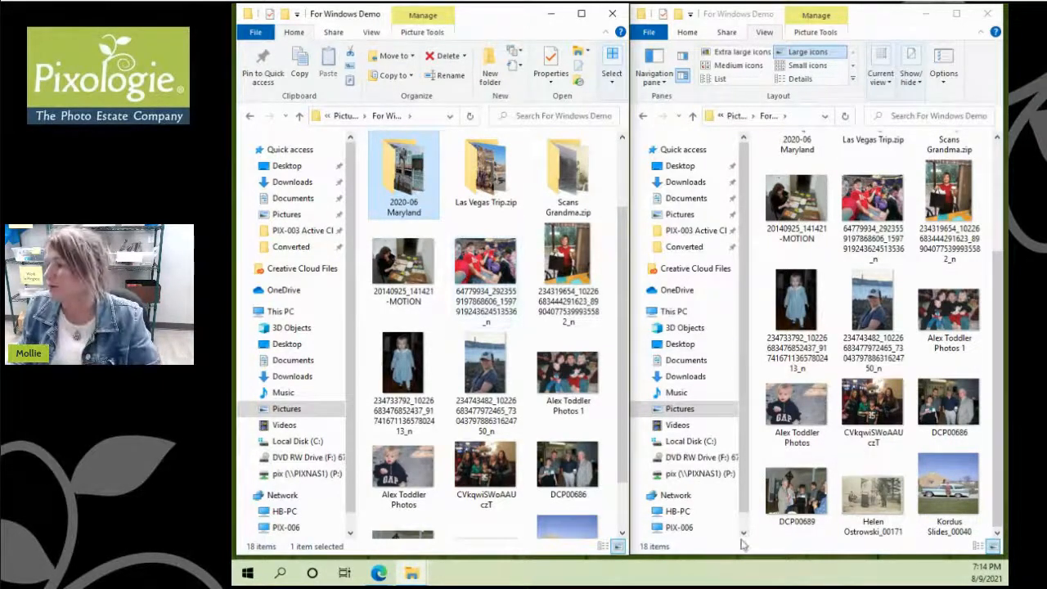
scroll(835, 368, "up", 2)
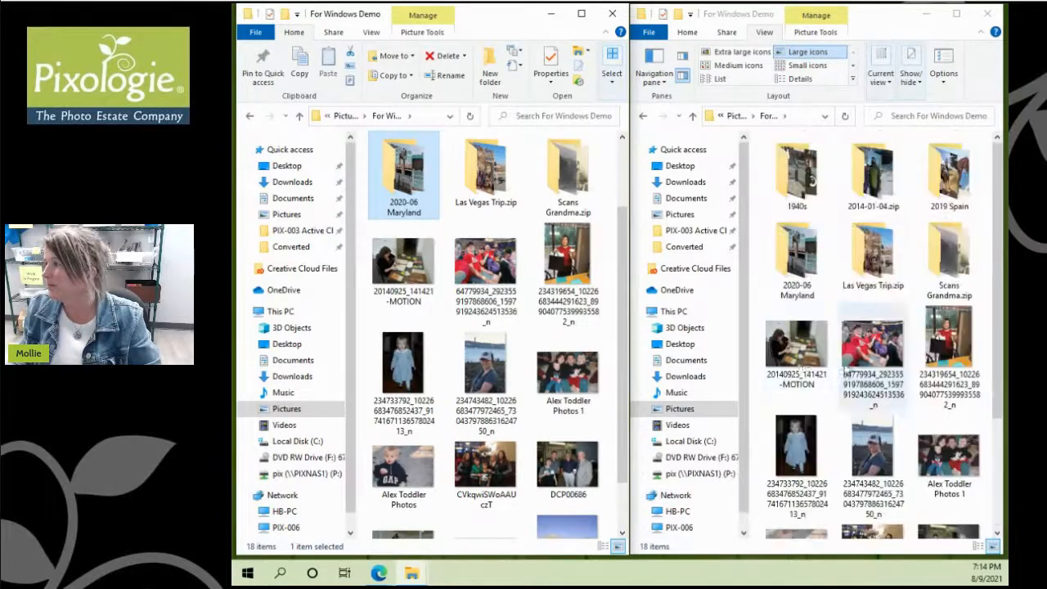
scroll(405, 360, "up", 1)
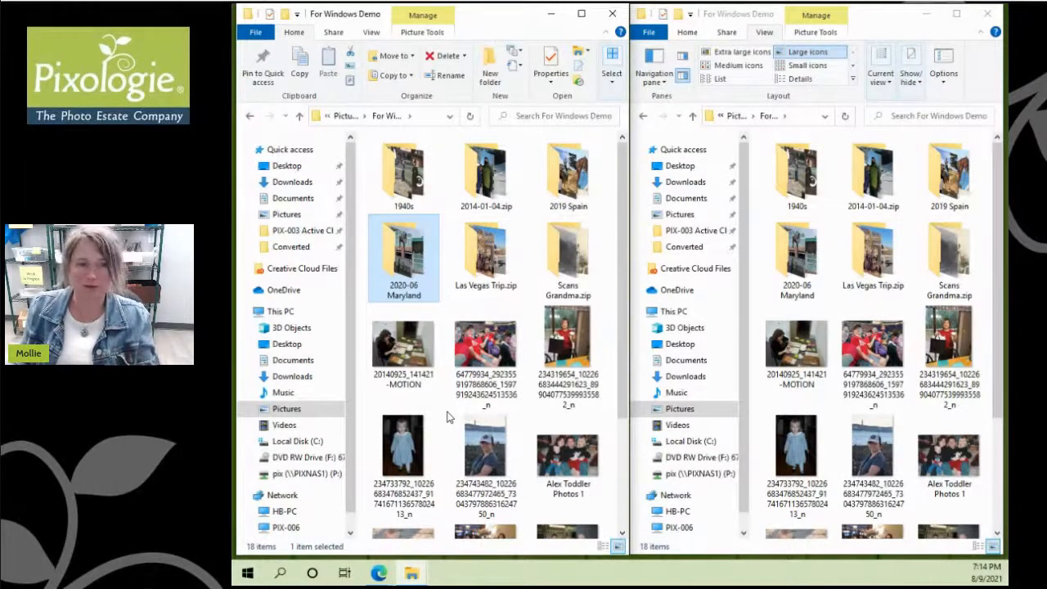
Step: Create a new empty folder named with a person's first name followed by 'Photos'
right_click(447, 415)
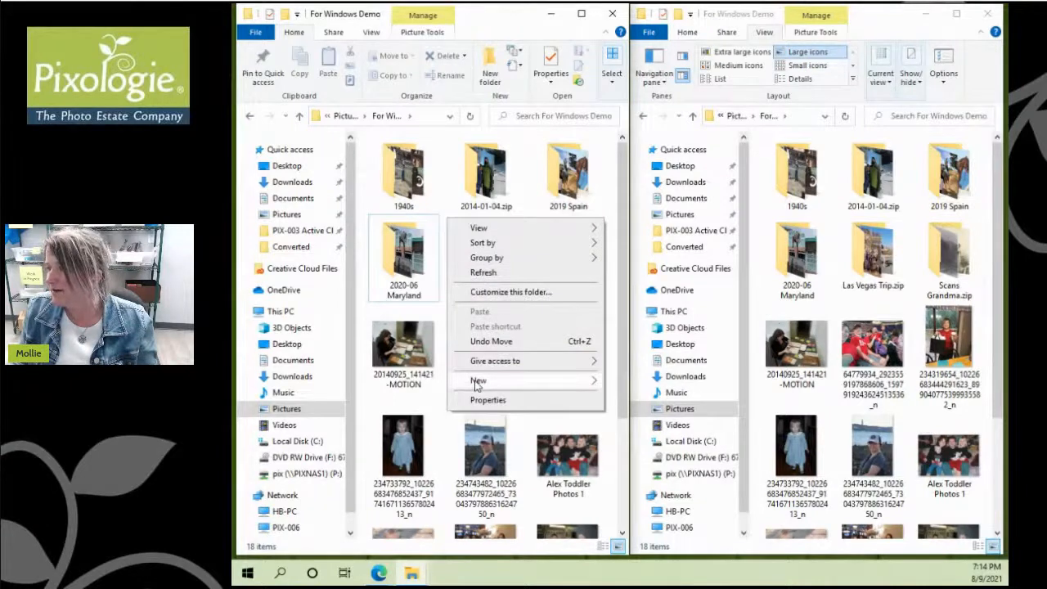
mouse_move(477, 385)
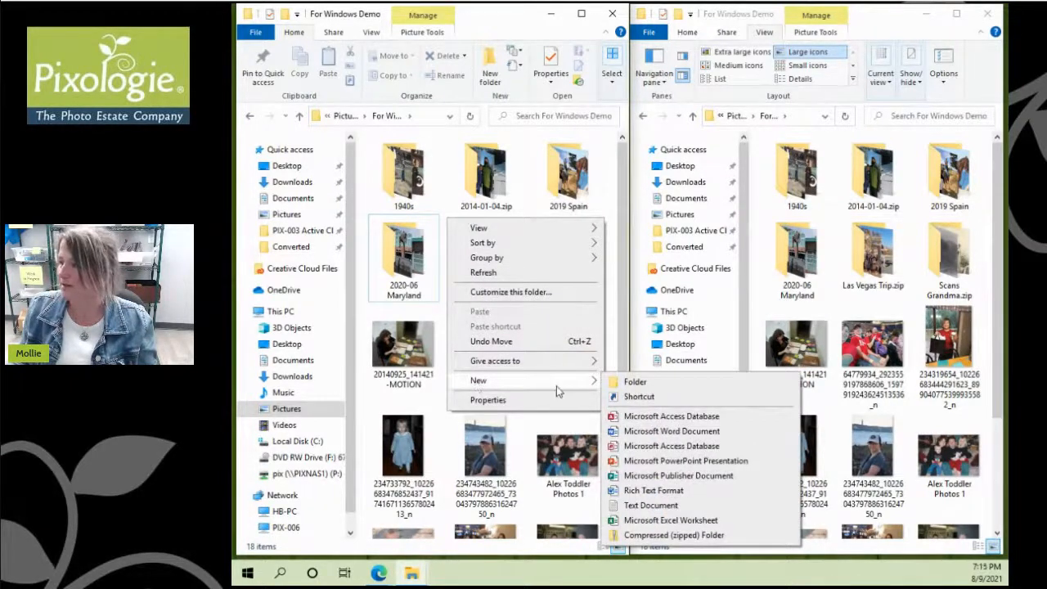
left_click(629, 382)
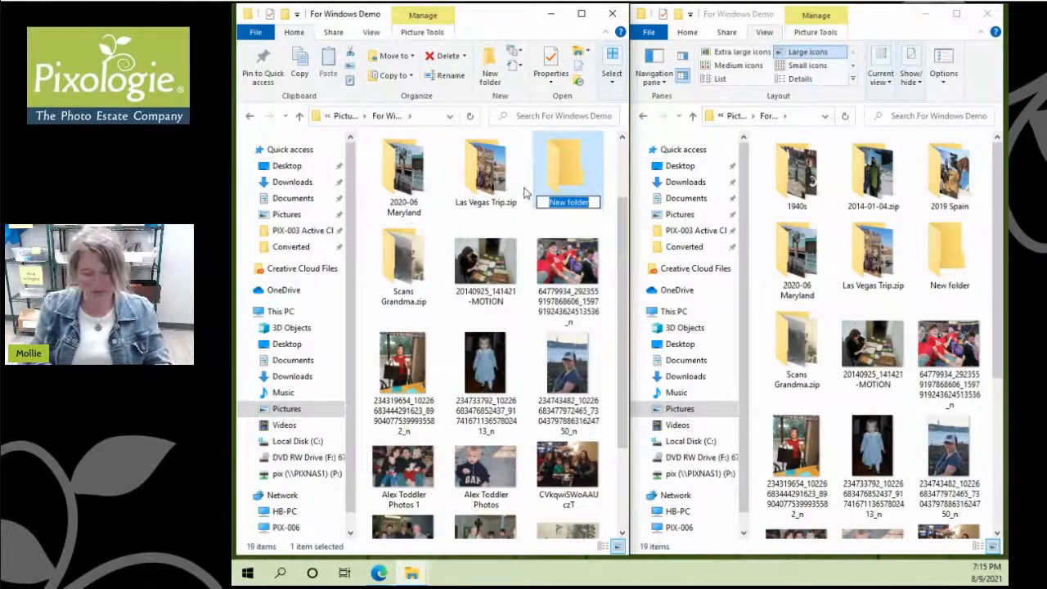
type("Hannah'")
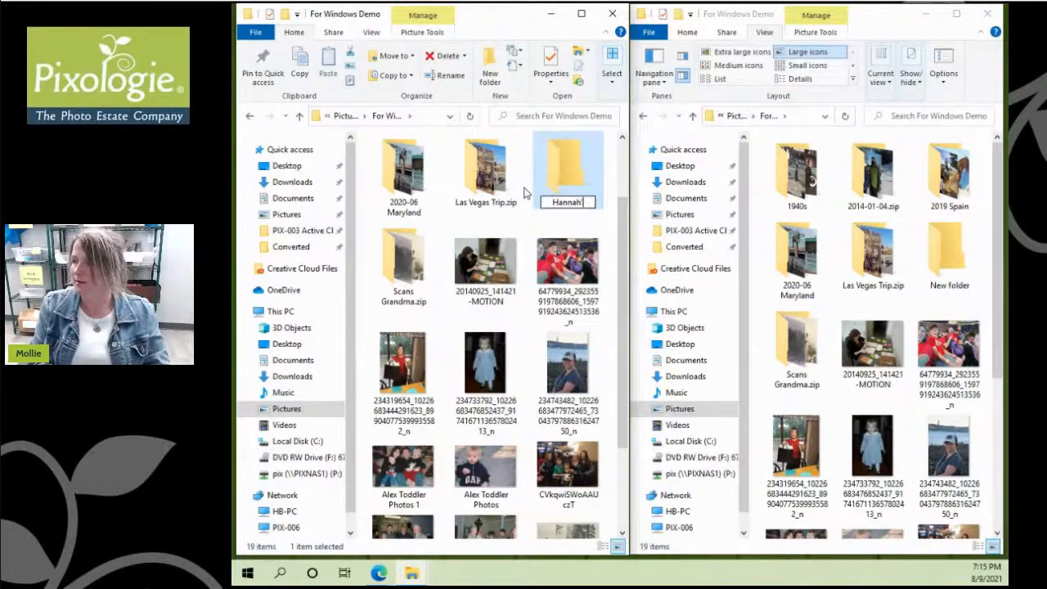
type("s Photos")
key("Return")
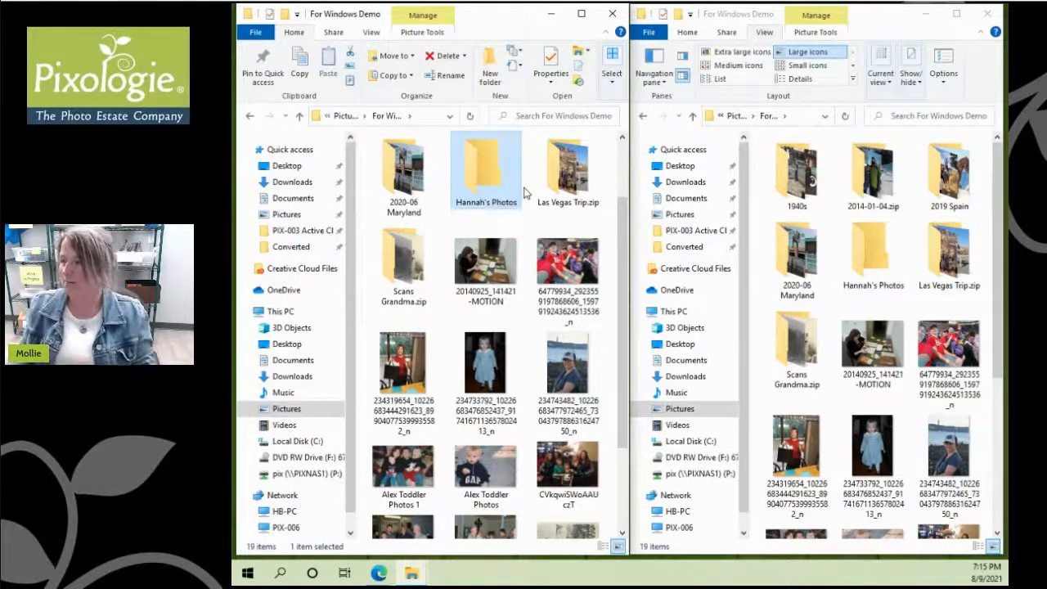
Step: Move the four numeric-named photos, including 234319654 and 64779934, into the new photos folder
left_click(479, 361)
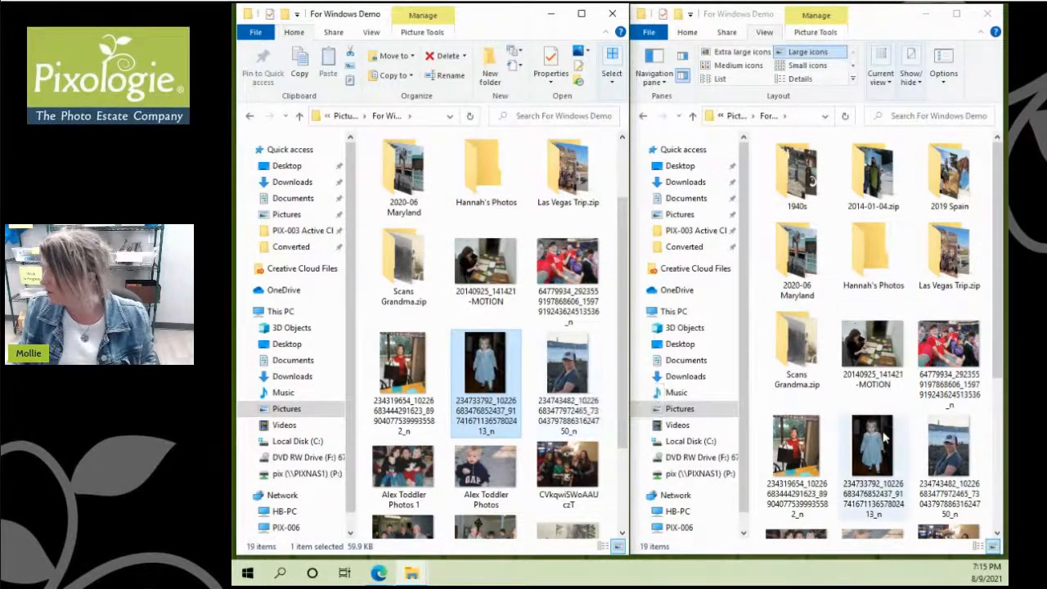
left_click(870, 452)
scroll(872, 438, "down", 3)
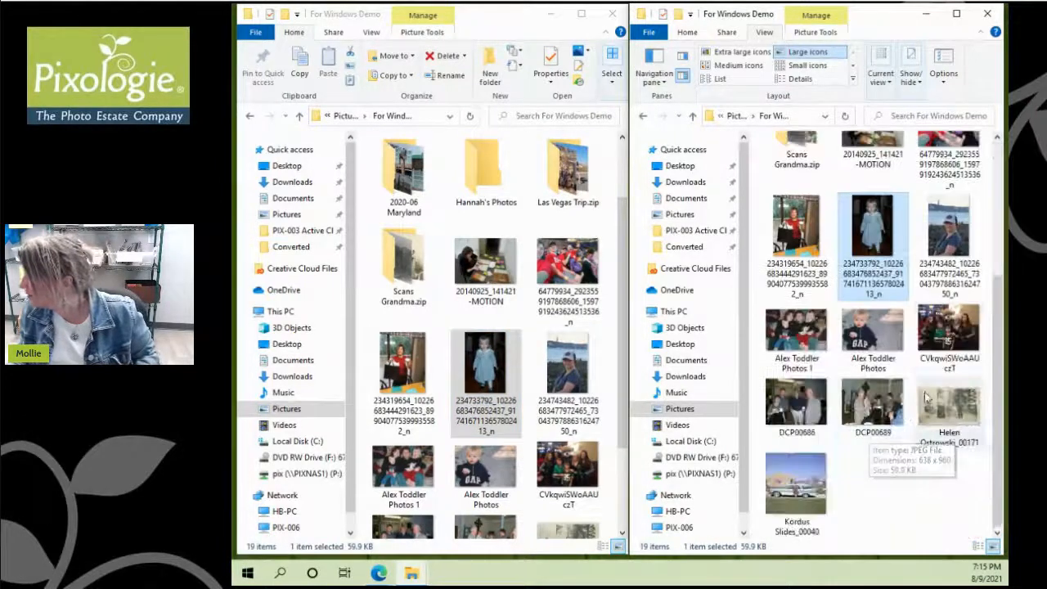
left_click(925, 270, "ctrl")
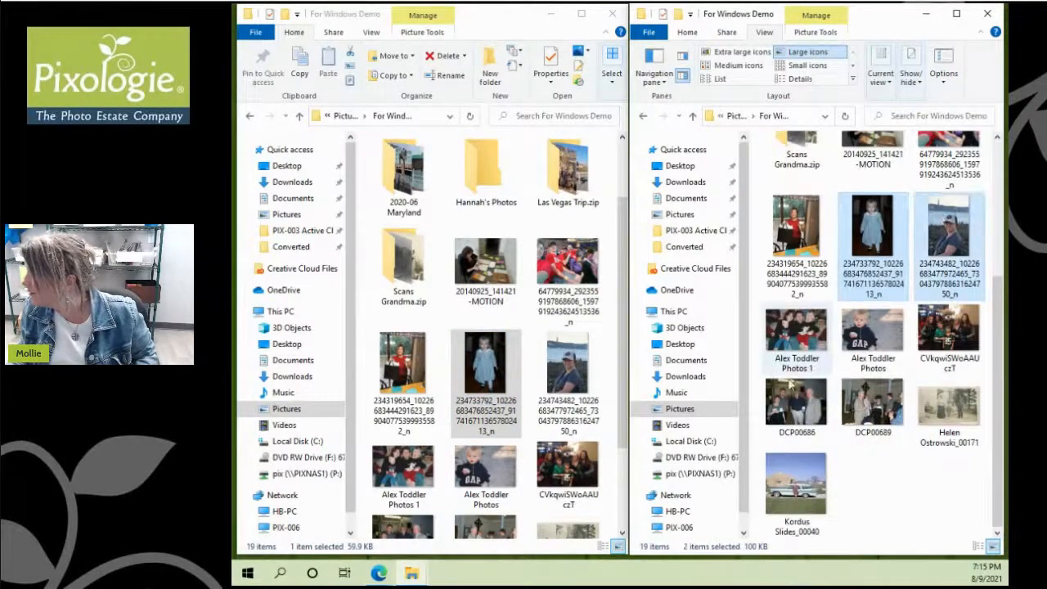
scroll(859, 343, "up", 3)
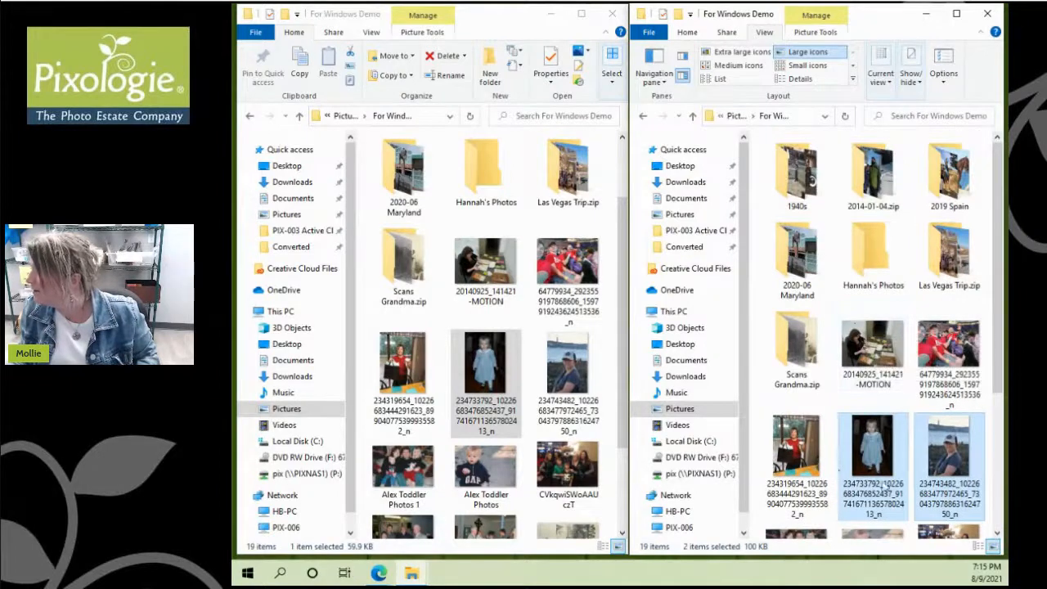
left_click(824, 455, "ctrl")
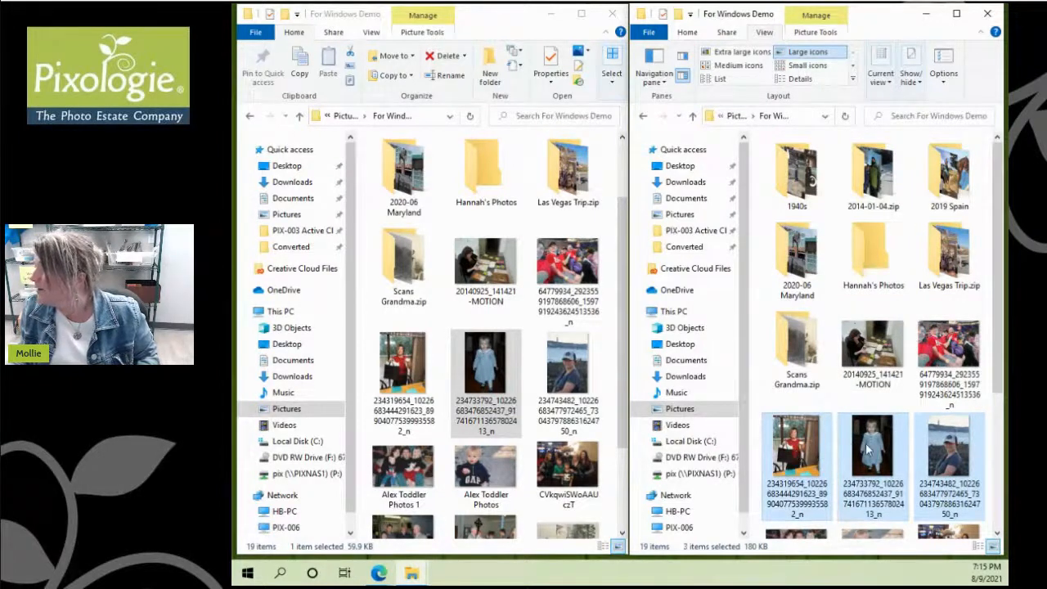
left_click(951, 360, "ctrl")
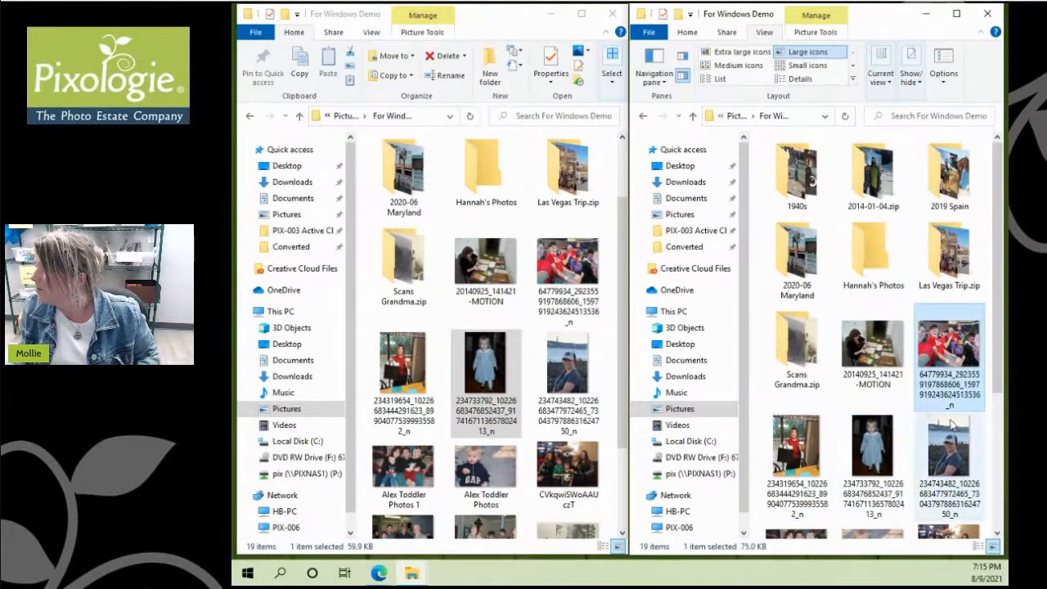
left_click_drag(950, 344, 482, 184)
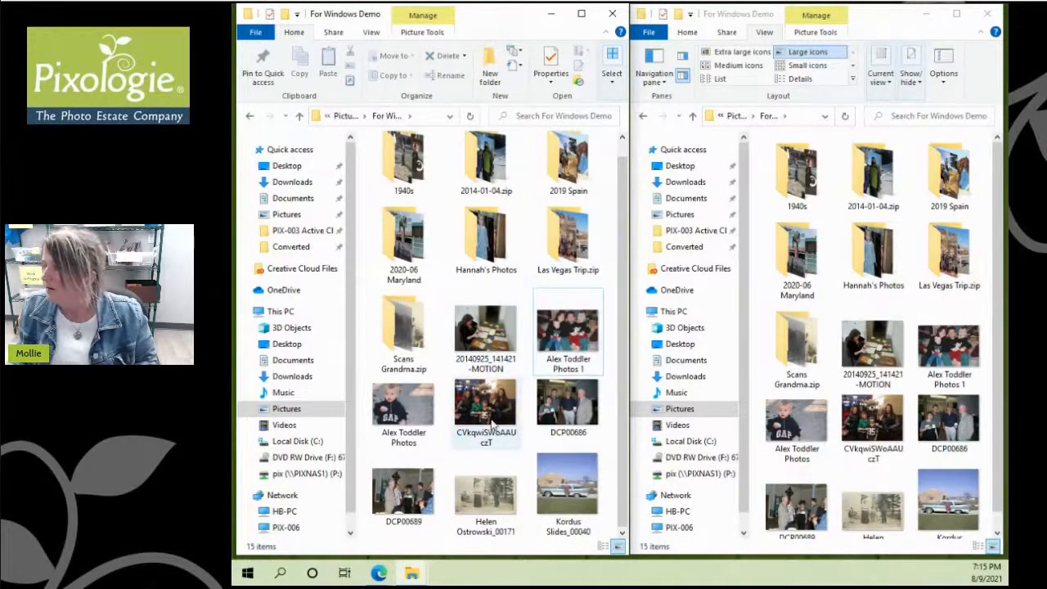
left_click(484, 501)
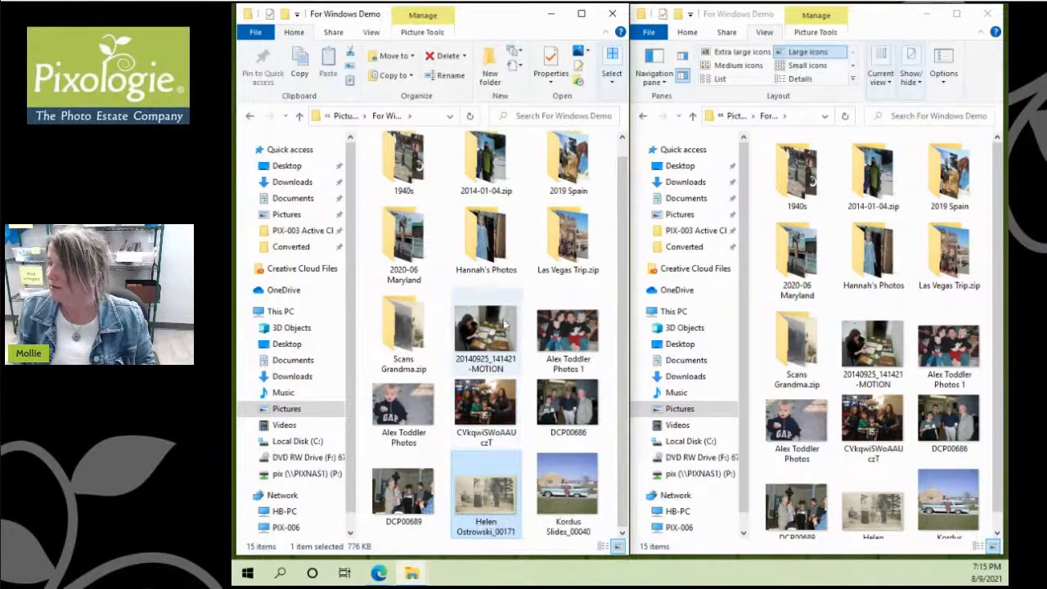
Step: Open Scans Grandma.zip and turn off Hidden items so the ._ files disappear
left_click(403, 325)
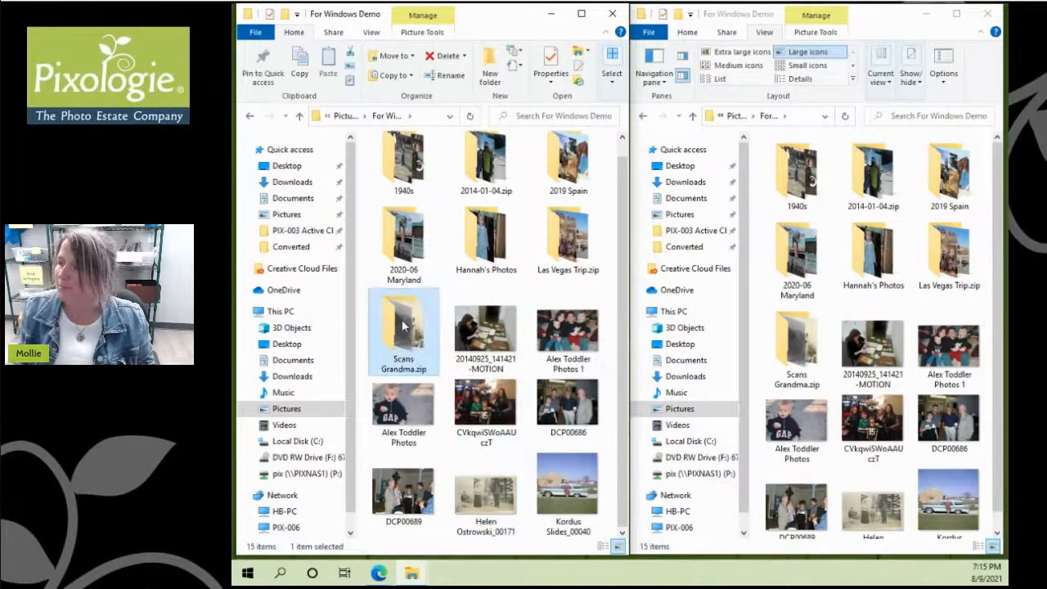
double_click(398, 335)
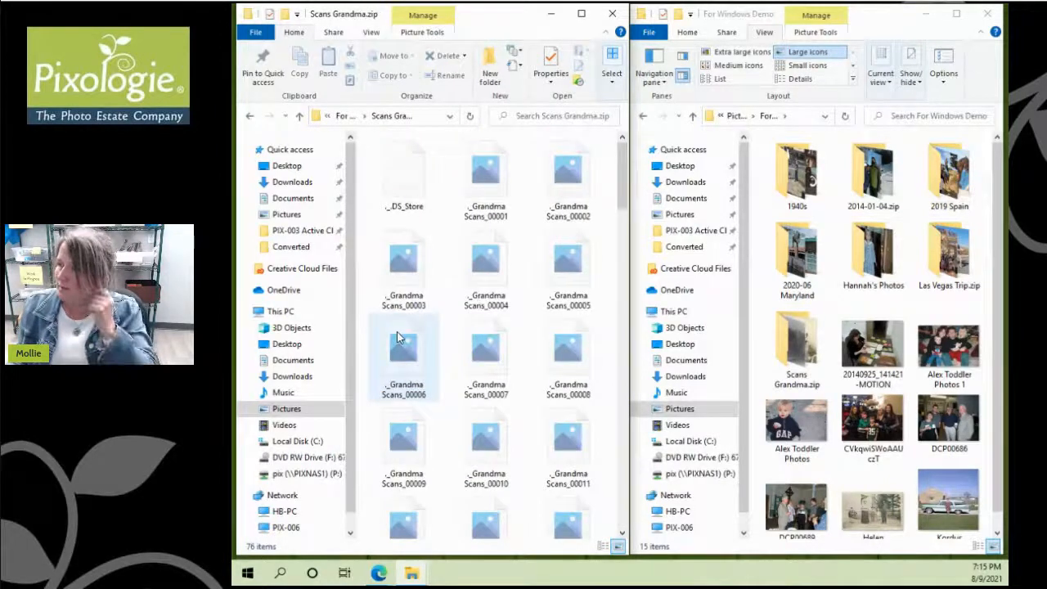
left_click(376, 32)
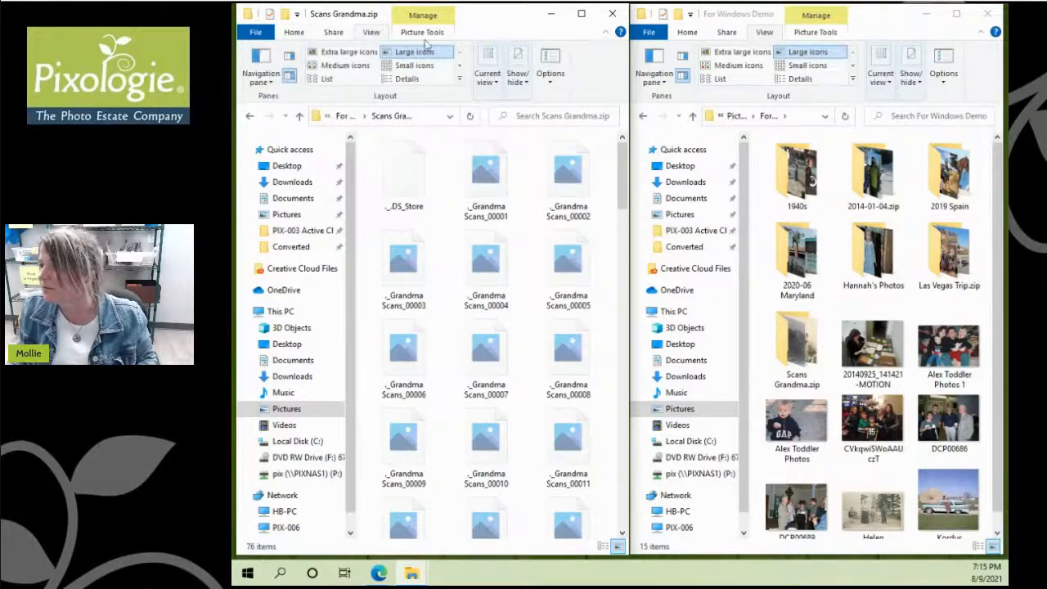
left_click(526, 85)
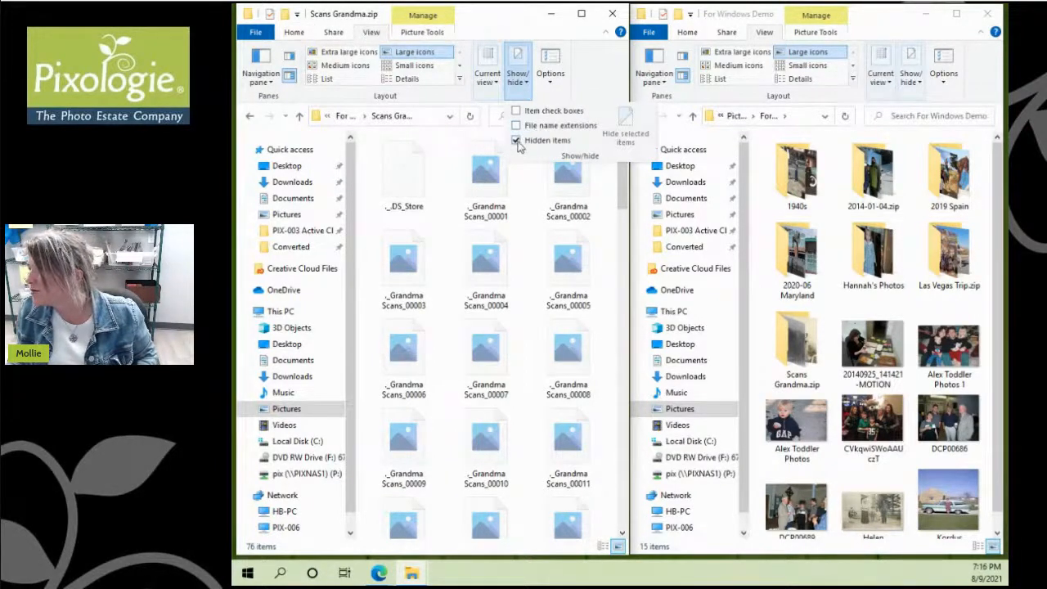
left_click(516, 141)
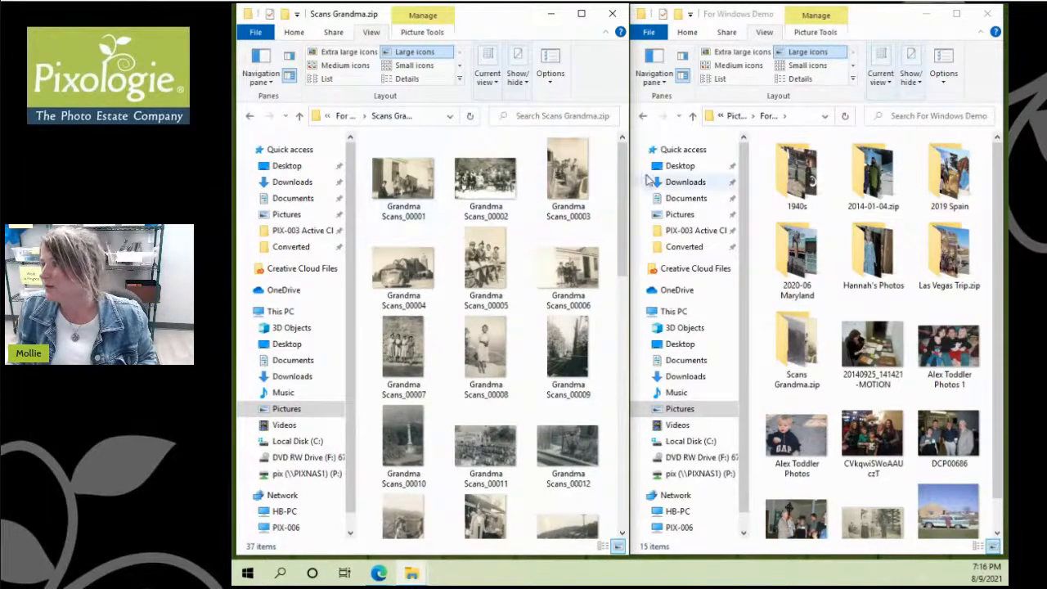
Step: Drag the loose sepia scan ending _00171 into Scans Grandma.zip
mouse_move(625, 185)
left_mouse_down()
mouse_move(625, 373)
mouse_move(640, 458)
mouse_move(626, 417)
mouse_move(631, 177)
left_mouse_up()
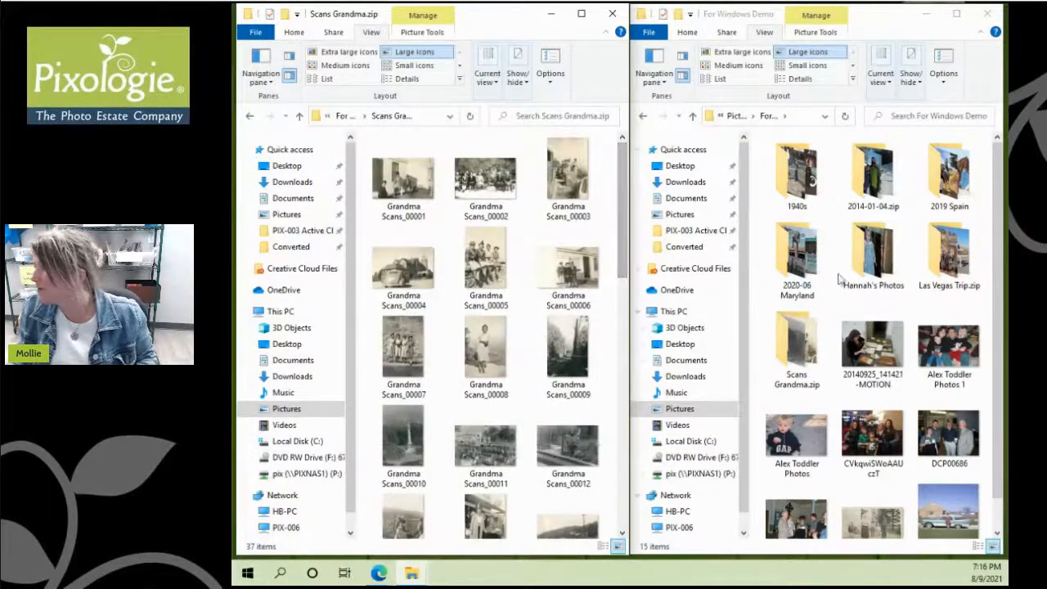
left_click_drag(1000, 249, 1002, 299)
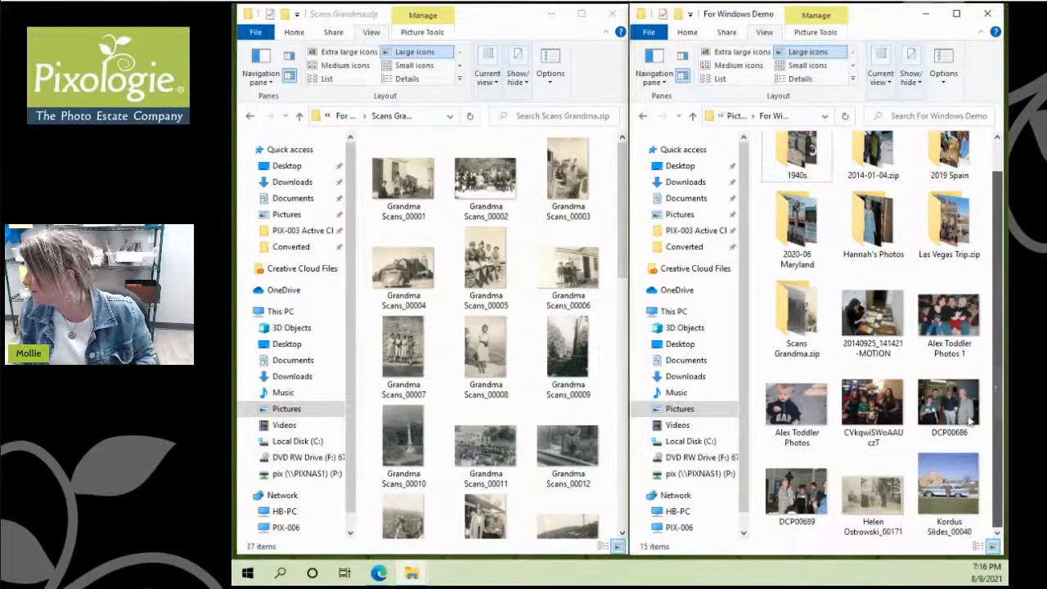
left_click_drag(872, 502, 449, 345)
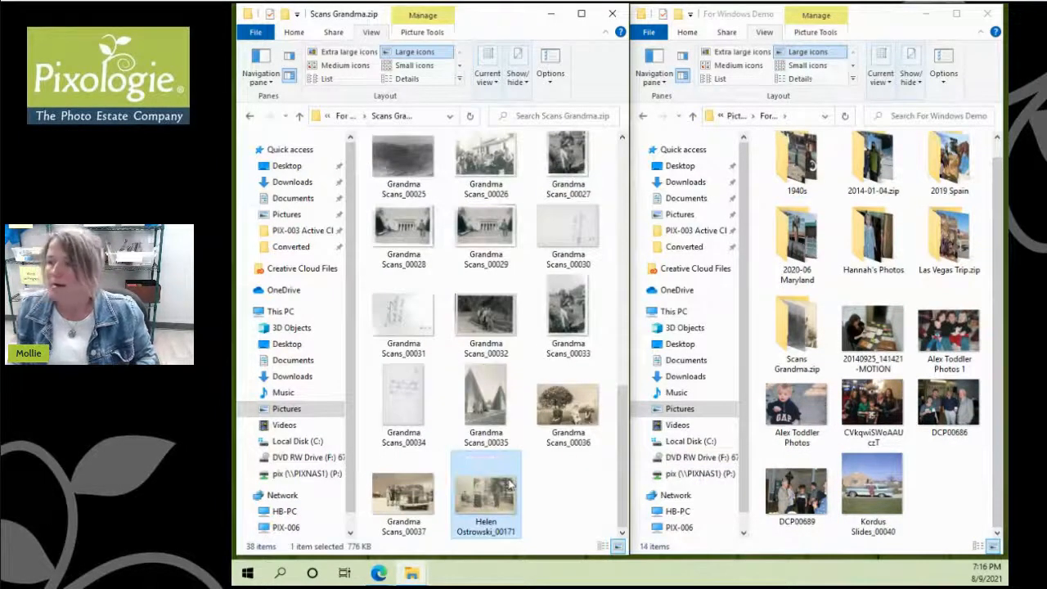
scroll(511, 484, "up", 10)
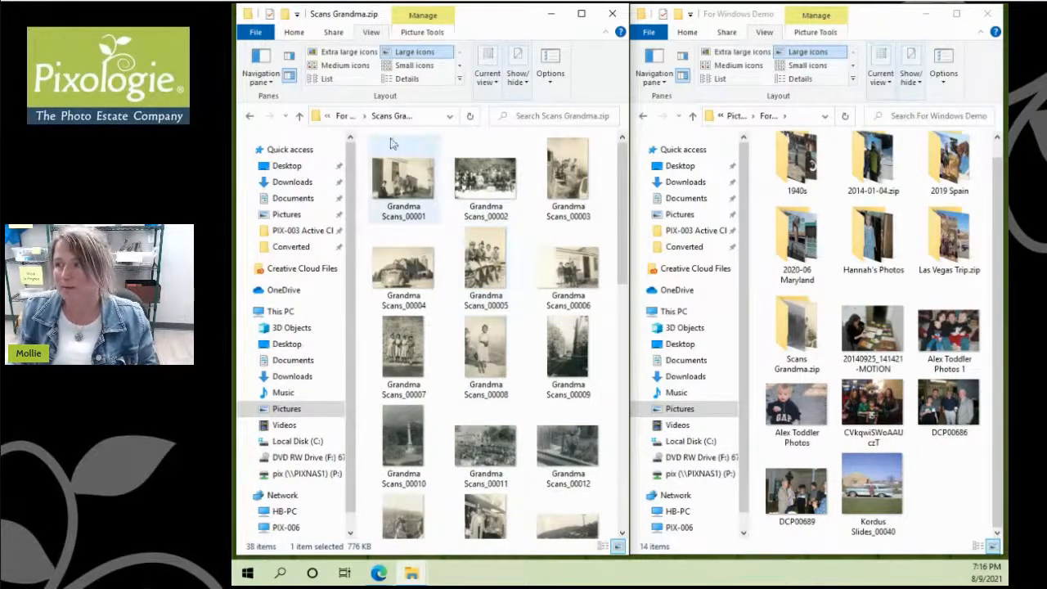
Step: Back in For Windows Demo, rename 'Scans Grandma.zip' to 'Scans Grandma' by dropping '.zip'
left_click(344, 117)
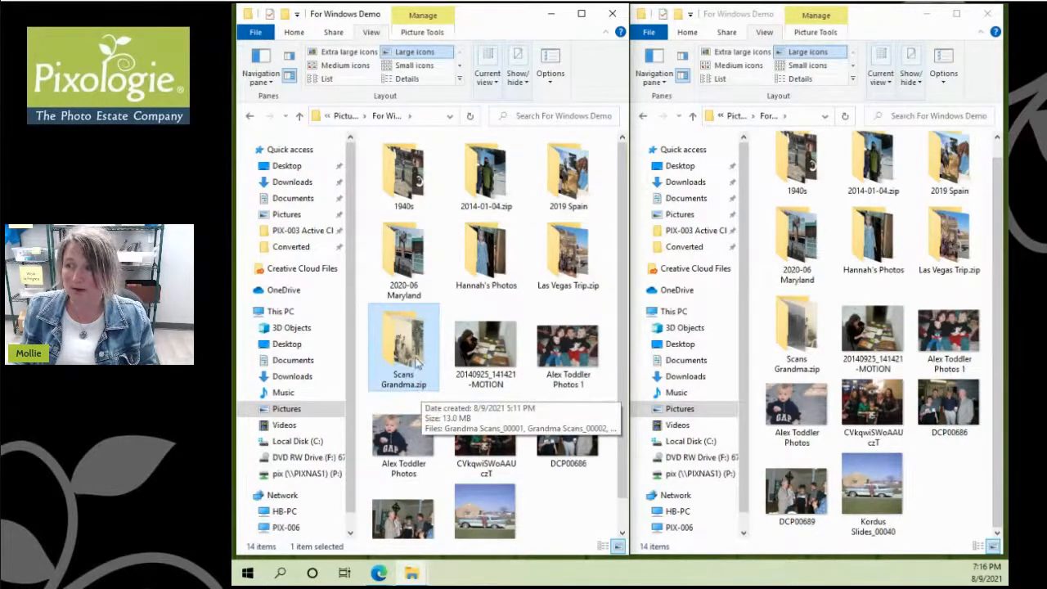
right_click(417, 364)
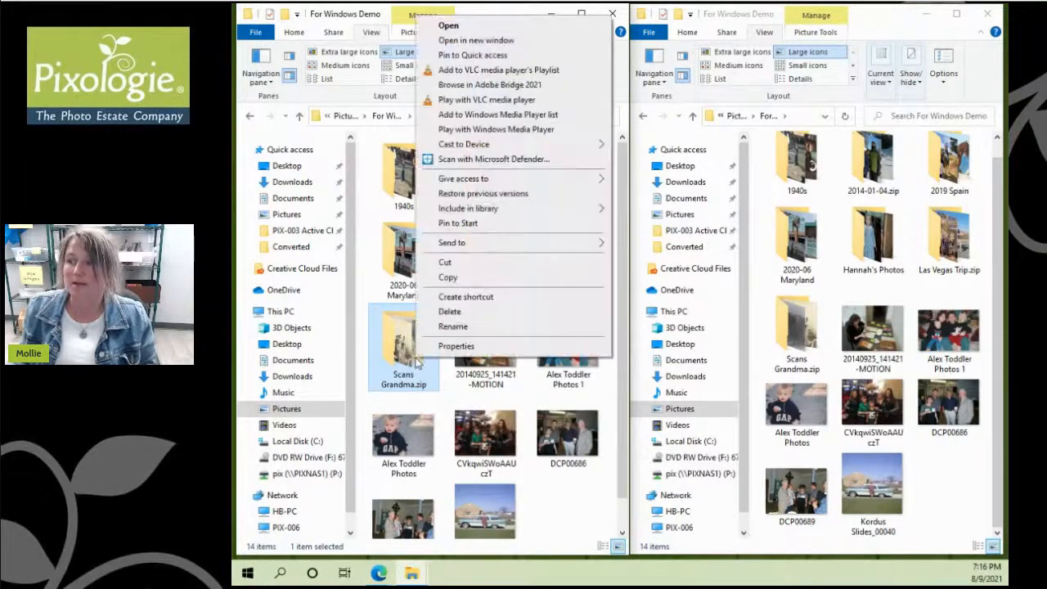
left_click(453, 327)
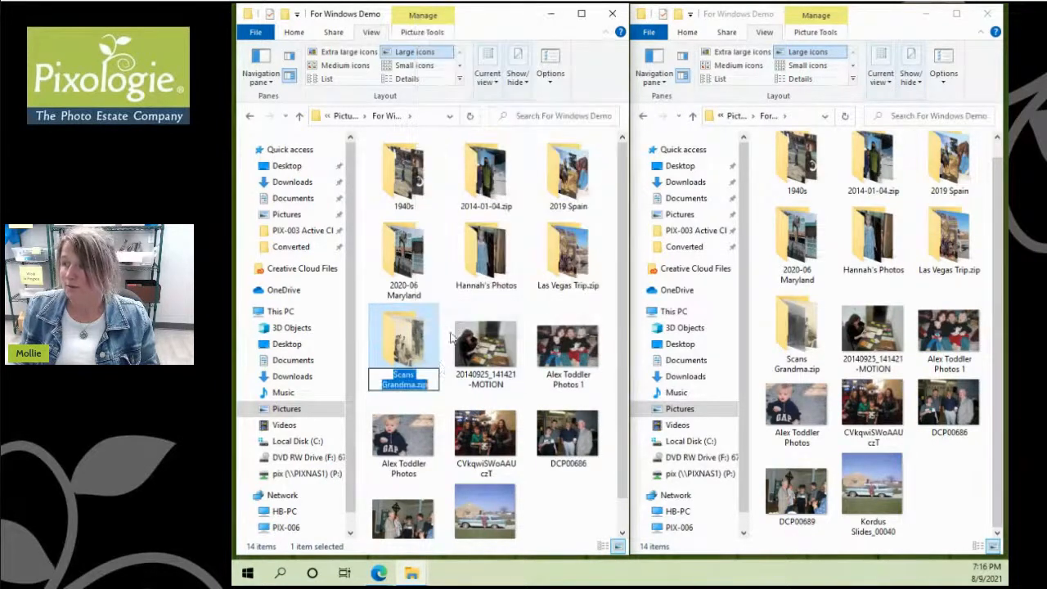
left_click(434, 385)
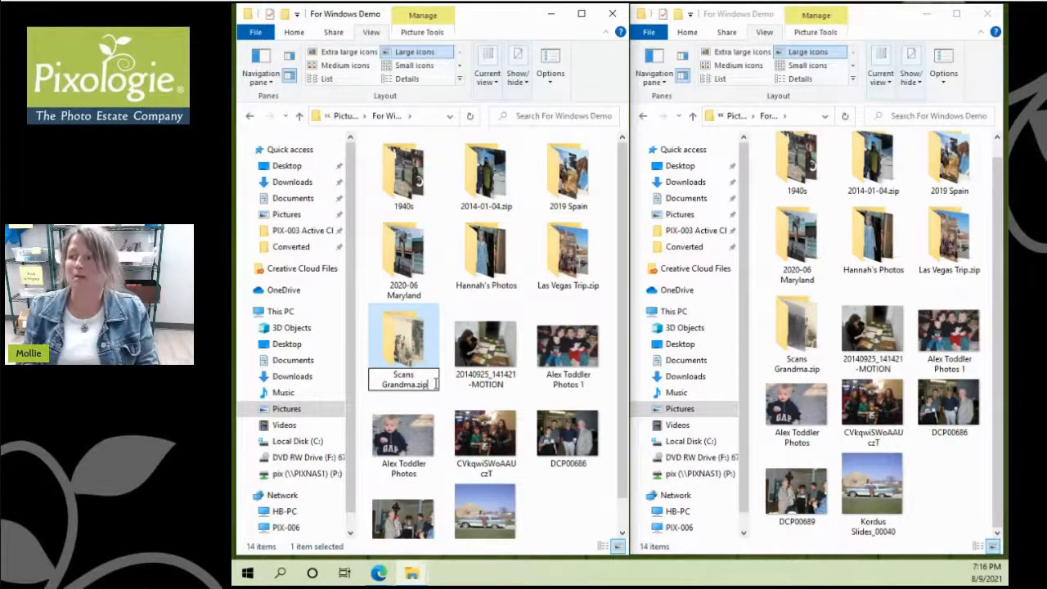
key("BackSpace")
key("BackSpace")
key("BackSpace")
key("BackSpace")
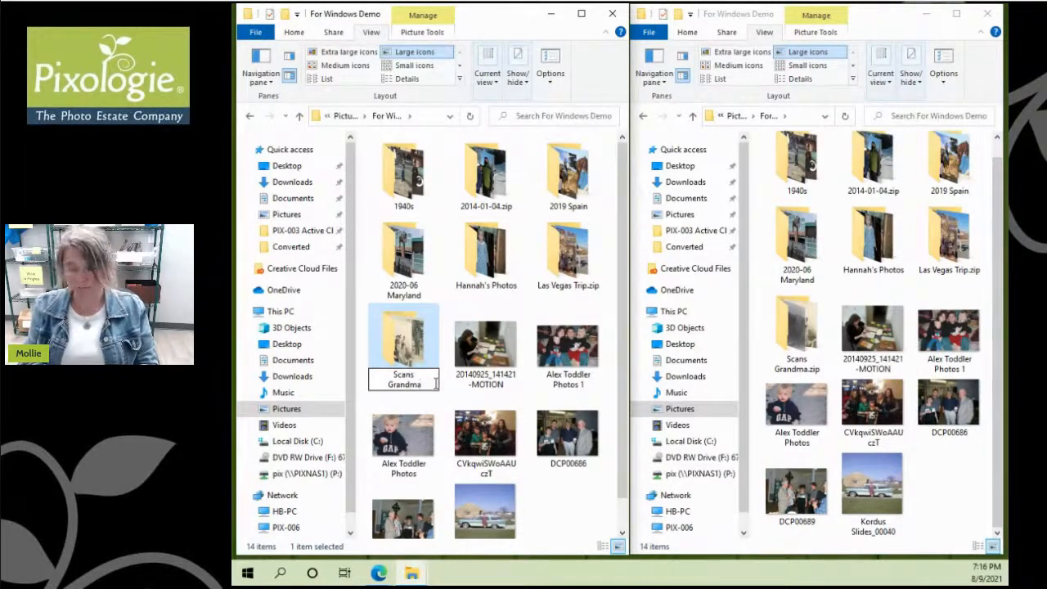
key("Return")
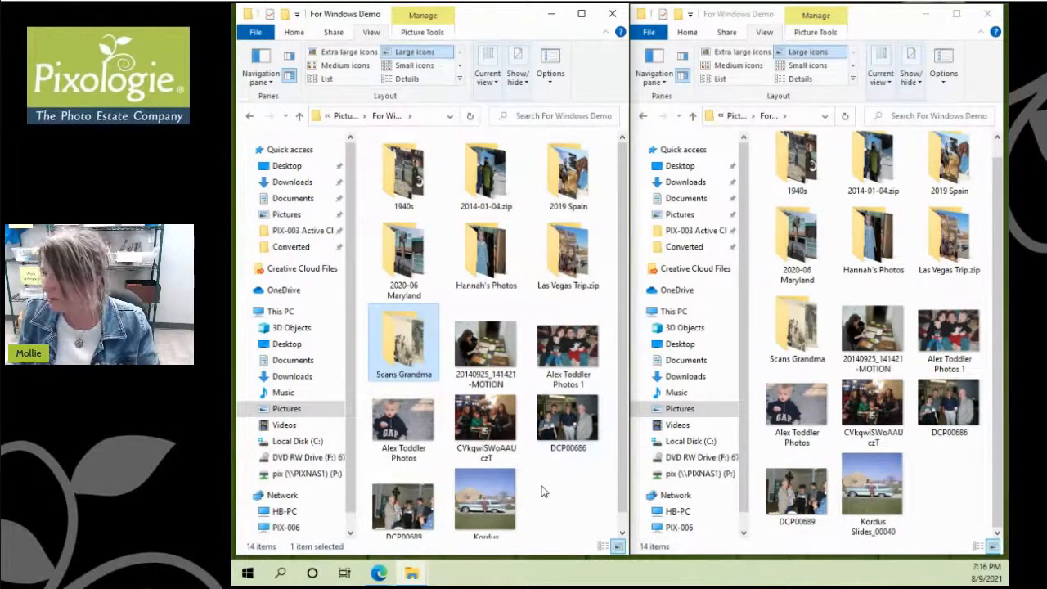
Step: Drag the old-car slide scan Kordus Slides_00040 into a folder in For Windows Demo
left_click_drag(495, 507, 397, 364)
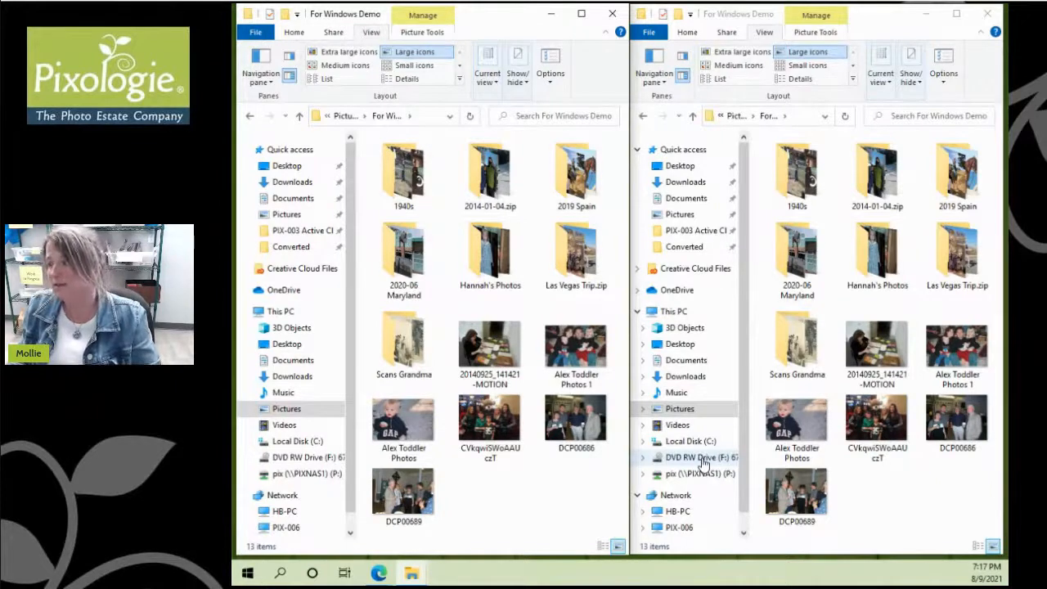
Step: Open the PICTURES folder on DVD RW Drive (F:) and widen its window to show all 27 items
left_click(702, 463)
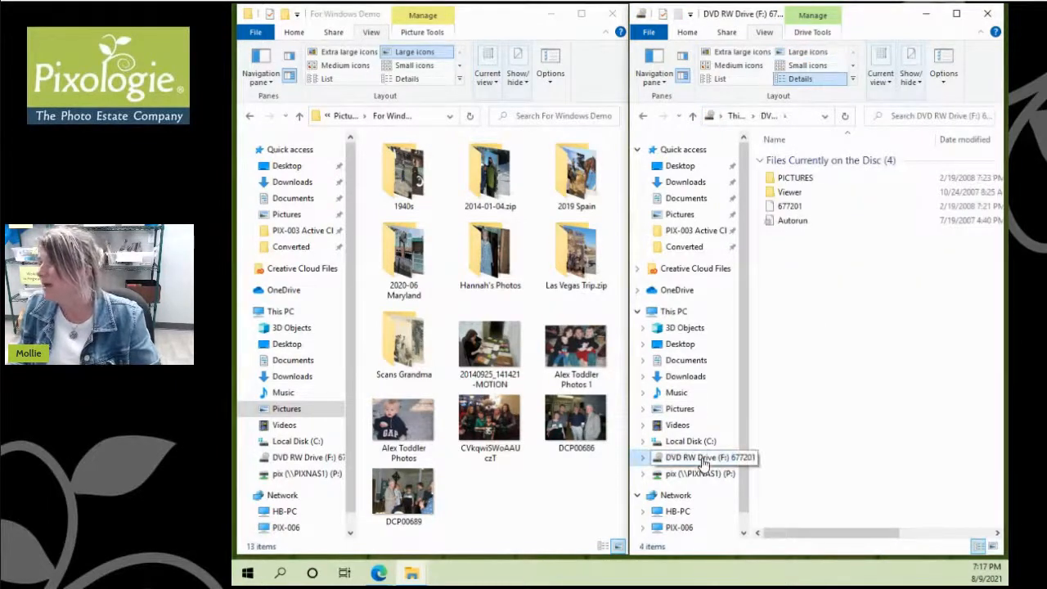
left_click(825, 184)
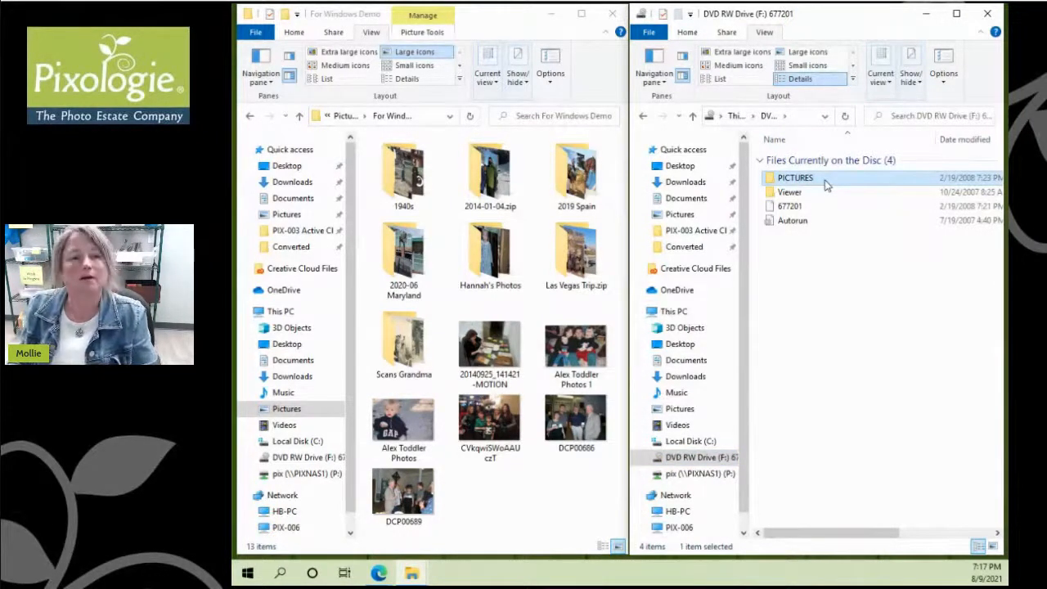
double_click(825, 184)
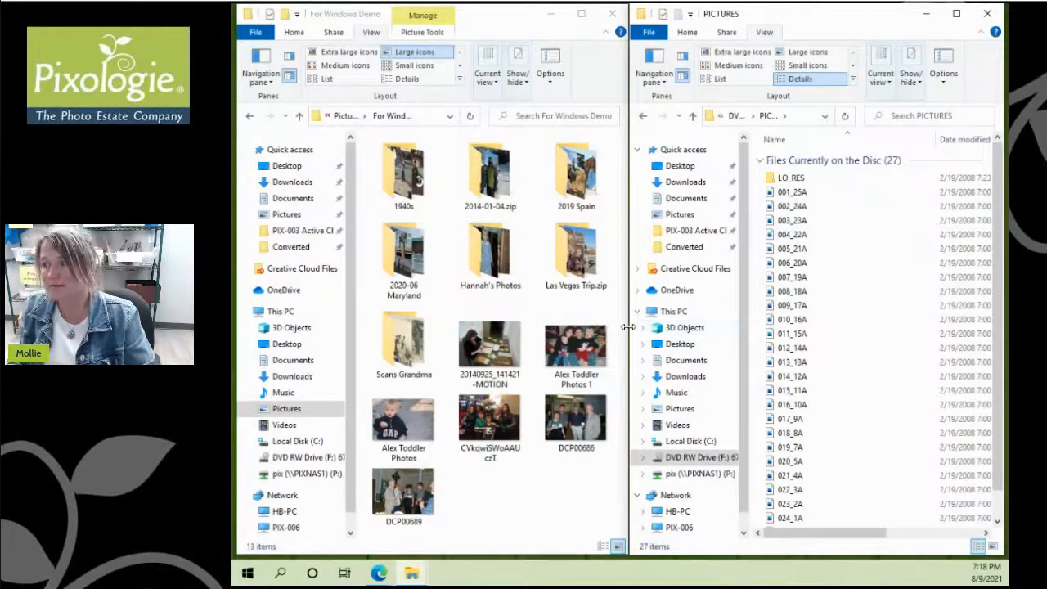
left_click_drag(628, 327, 235, 325)
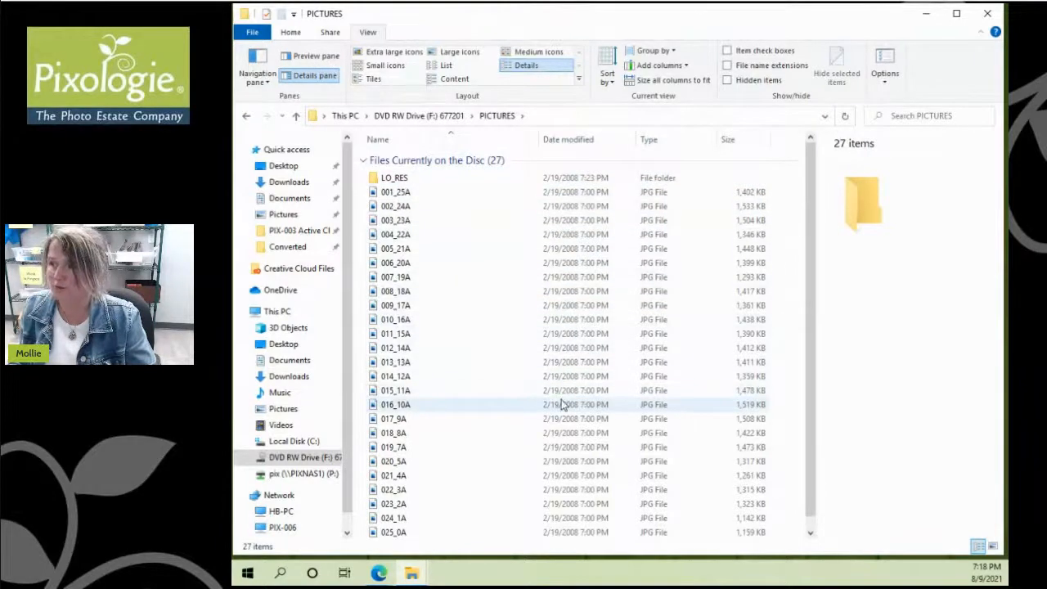
Step: Show the disc files as large thumbnails and check 006_20A's properties in LO_RES
left_click(446, 53)
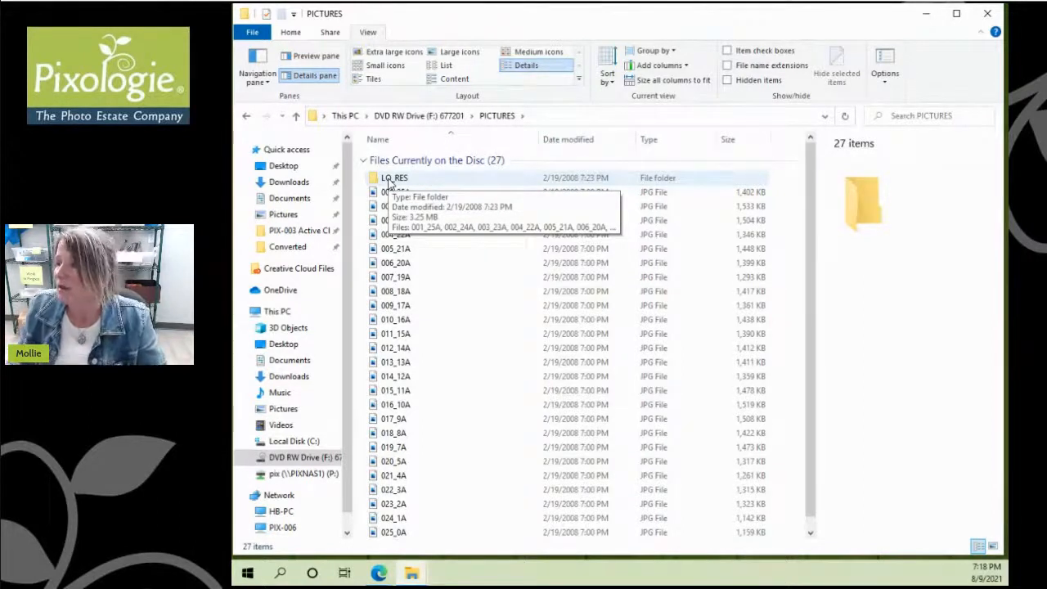
double_click(391, 179)
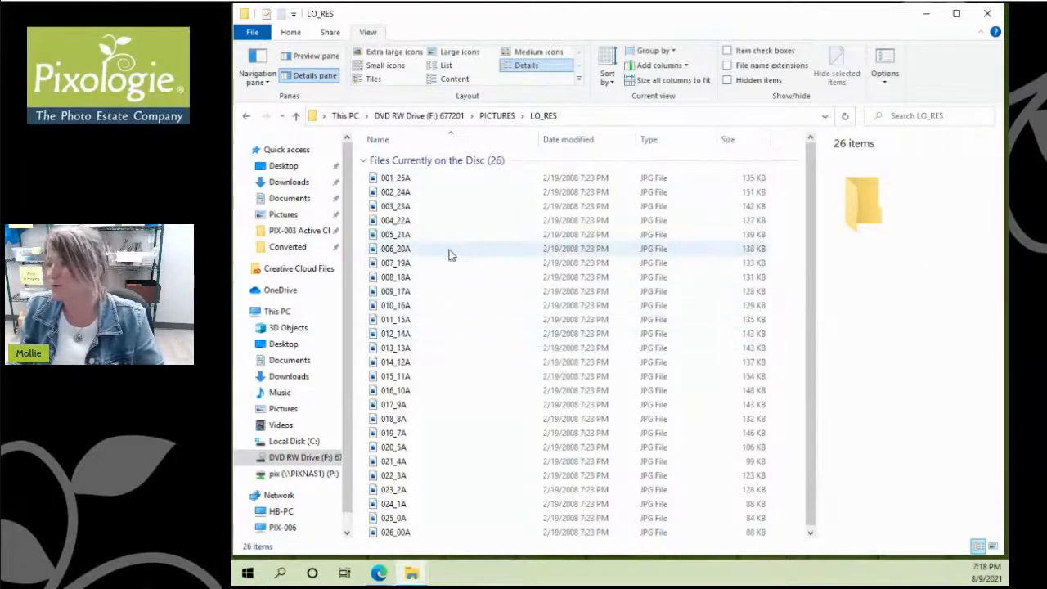
left_click(451, 252)
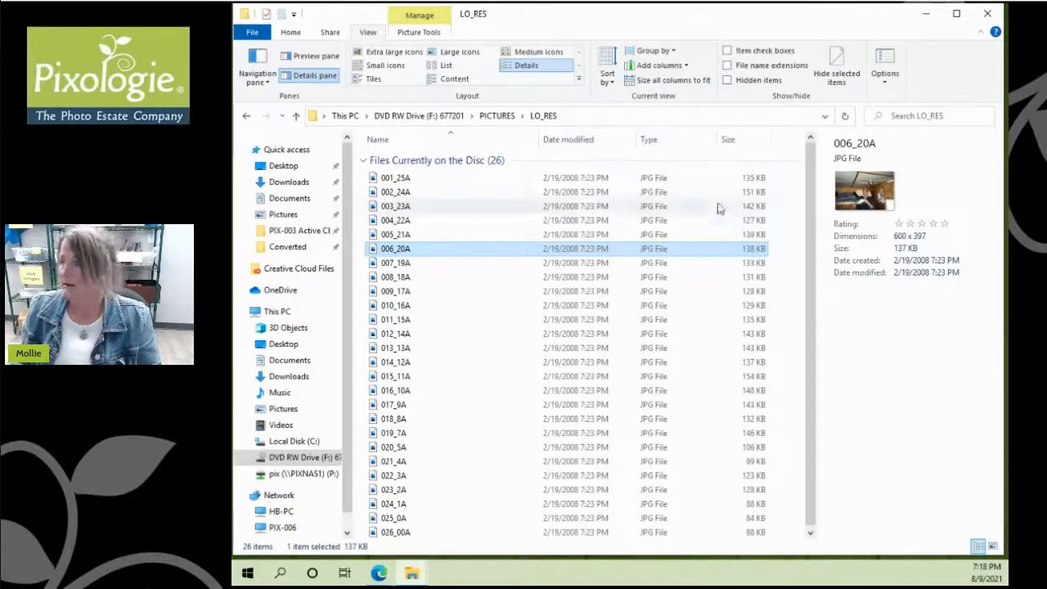
Step: Check 001_25A's details in PICTURES, then maximise and restore the window to a smaller size
left_click(497, 115)
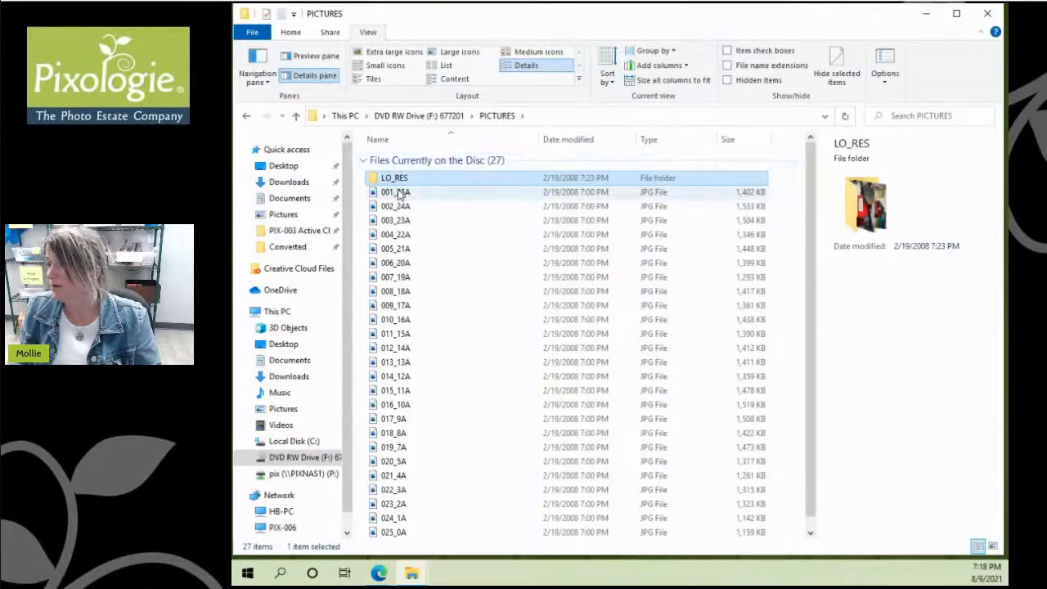
left_click(397, 193)
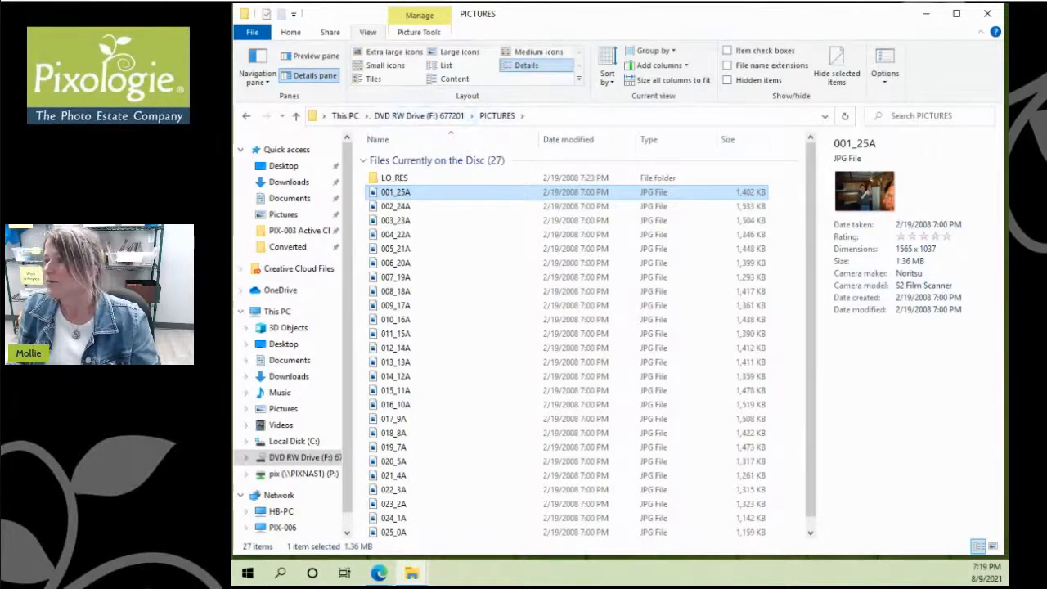
double_click(544, 18)
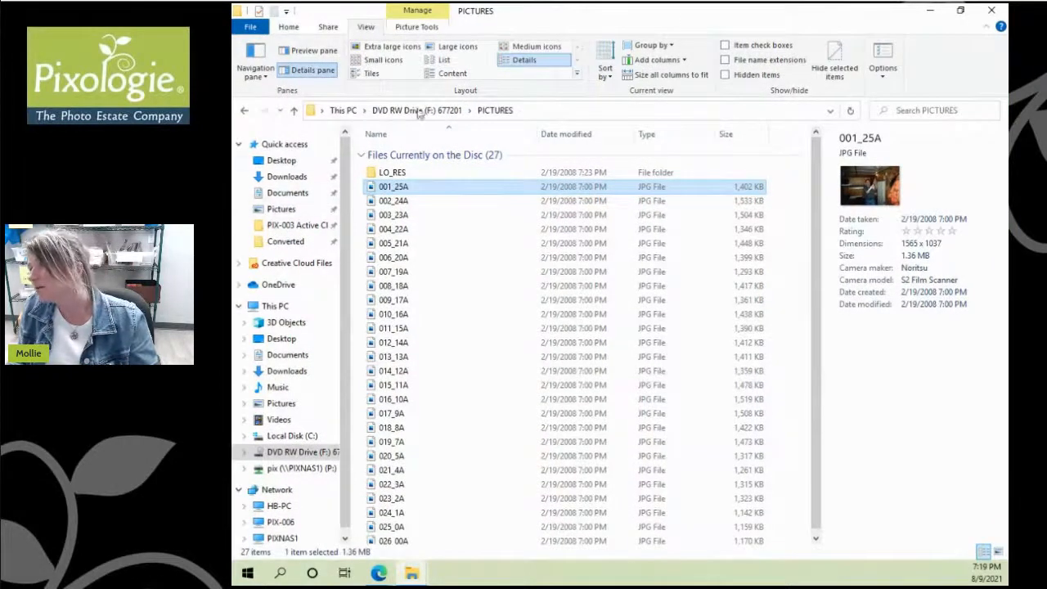
double_click(607, 11)
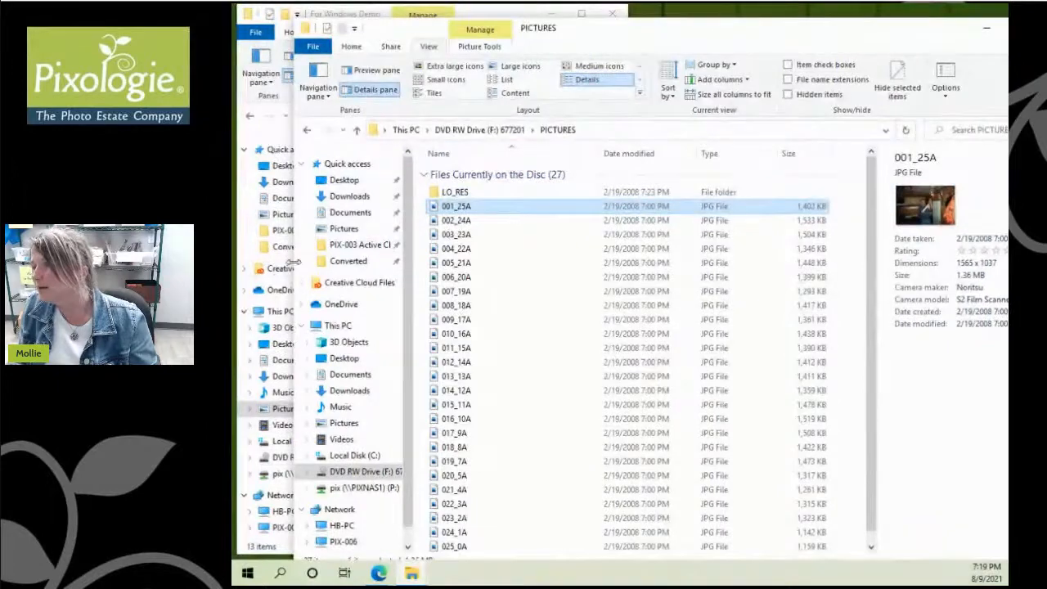
Step: Set PICTURES beside For Windows Demo and create a new folder named '2008-02 Photos'
left_click_drag(295, 262, 621, 236)
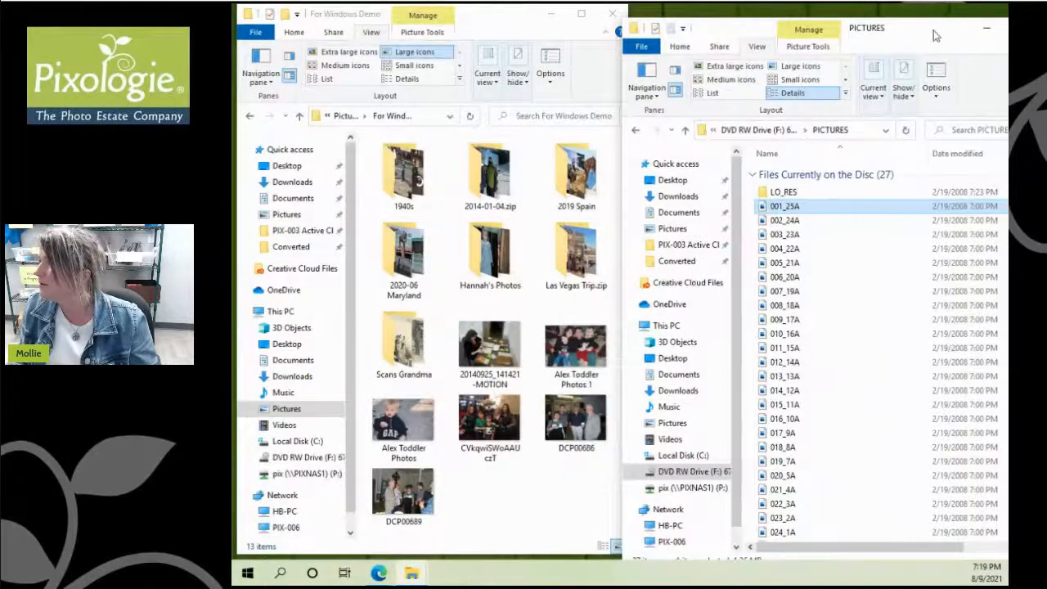
left_click_drag(937, 36, 924, 23)
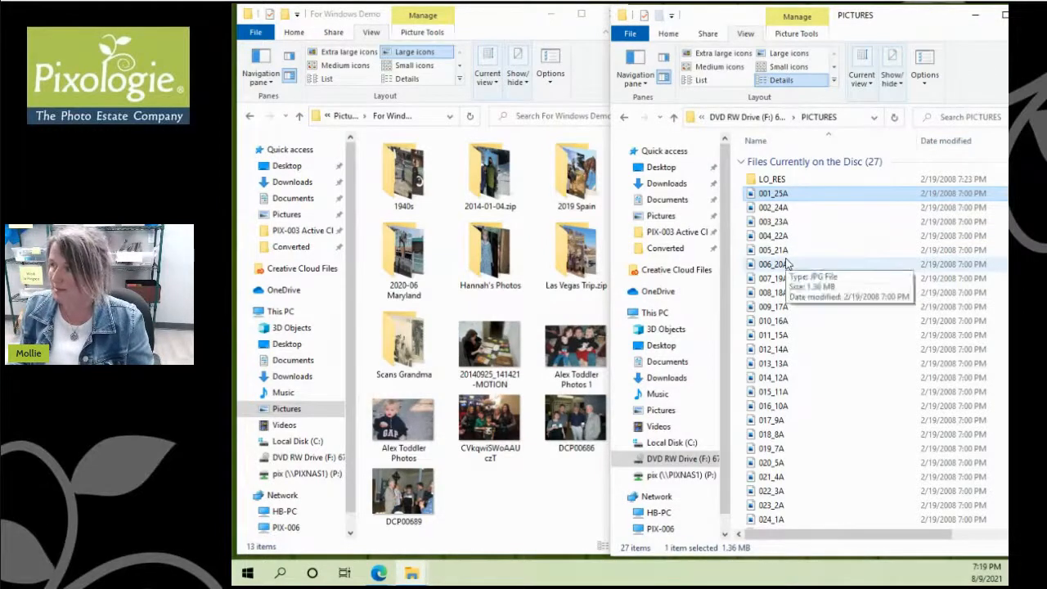
right_click(496, 496)
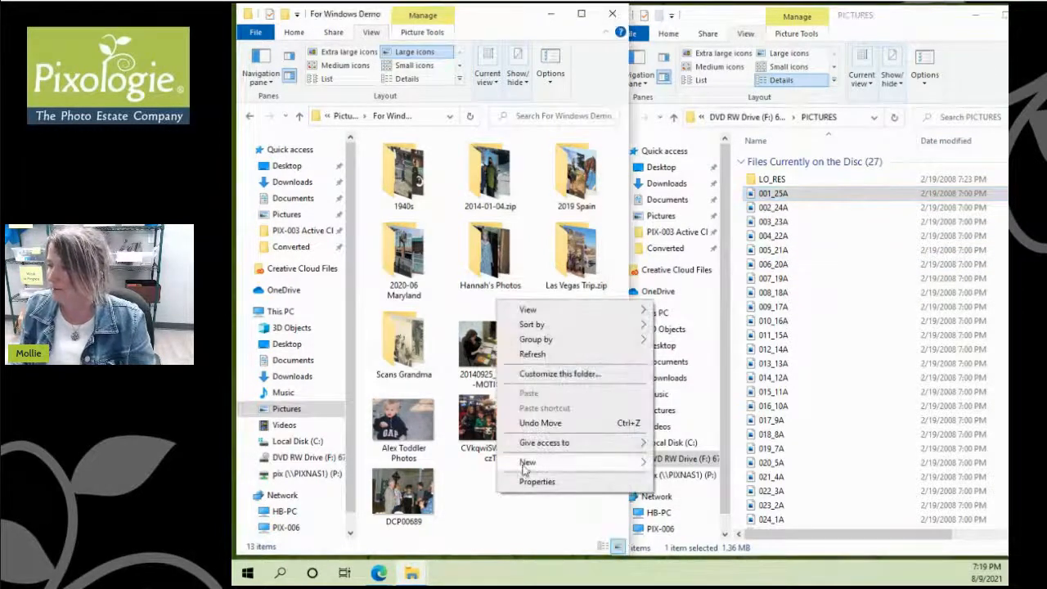
mouse_move(528, 462)
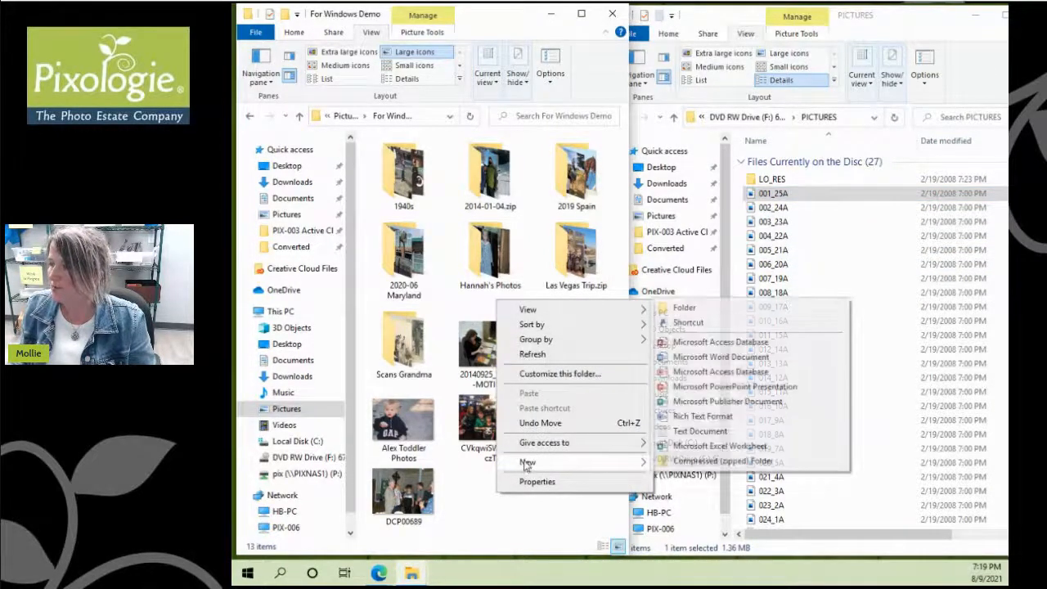
left_click(697, 308)
type("2")
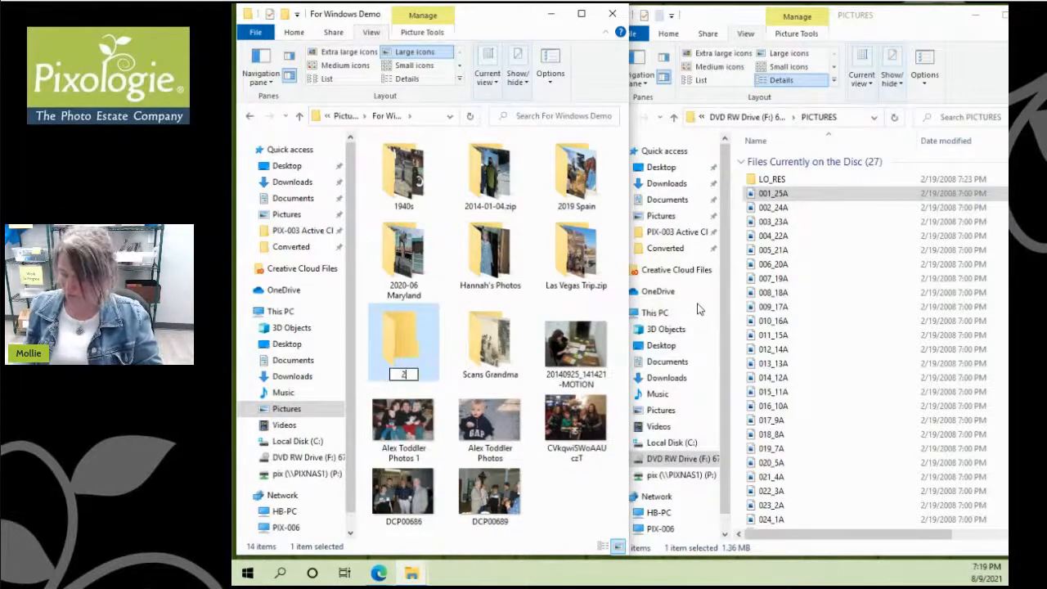
type("008-02")
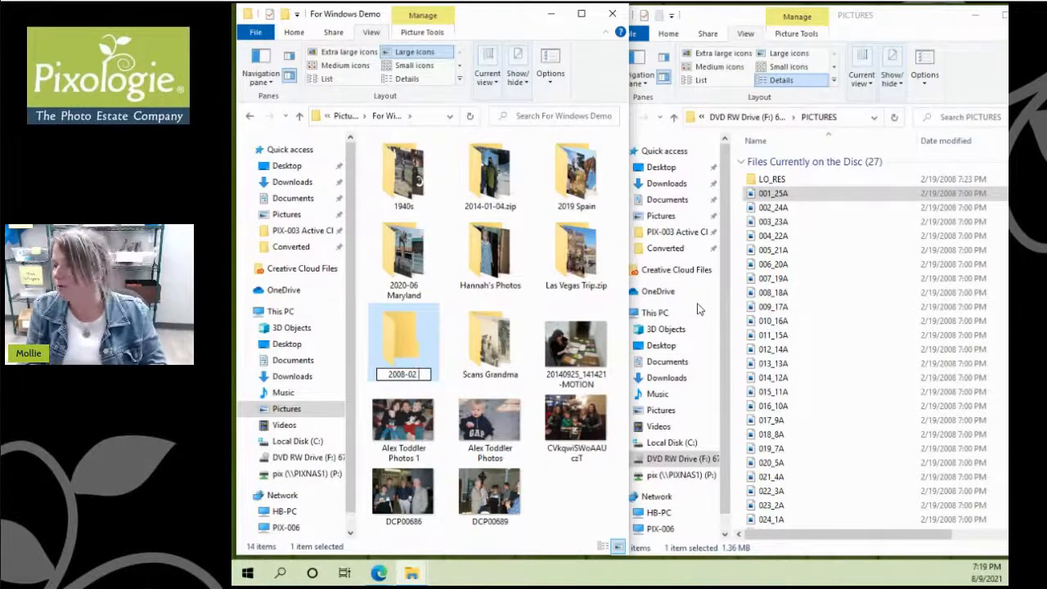
type(" Photo")
key("BackSpace")
key("BackSpace")
key("BackSpace")
key("BackSpace")
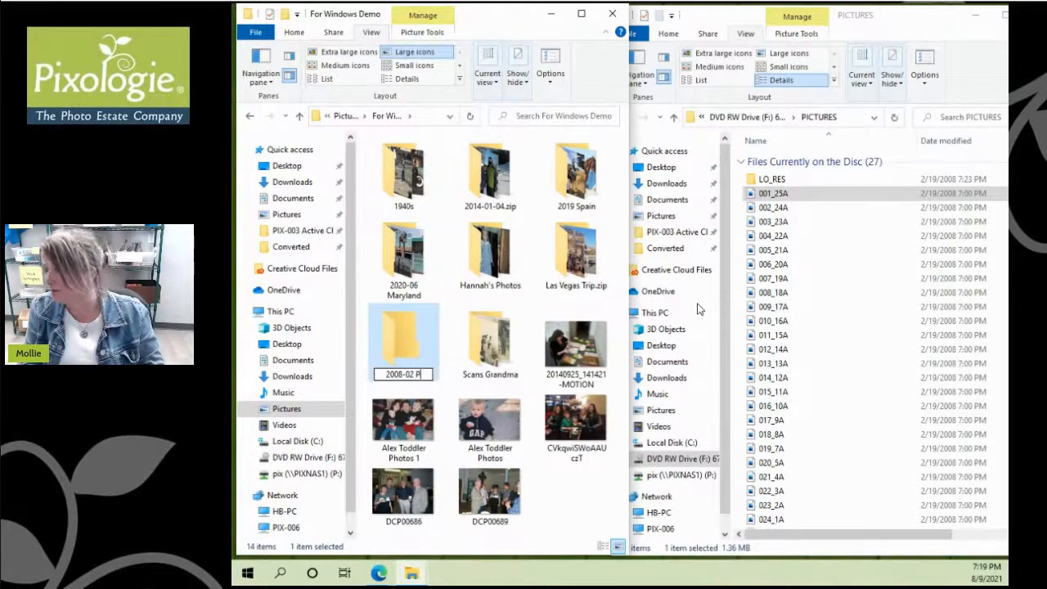
type("hotos")
key("Return")
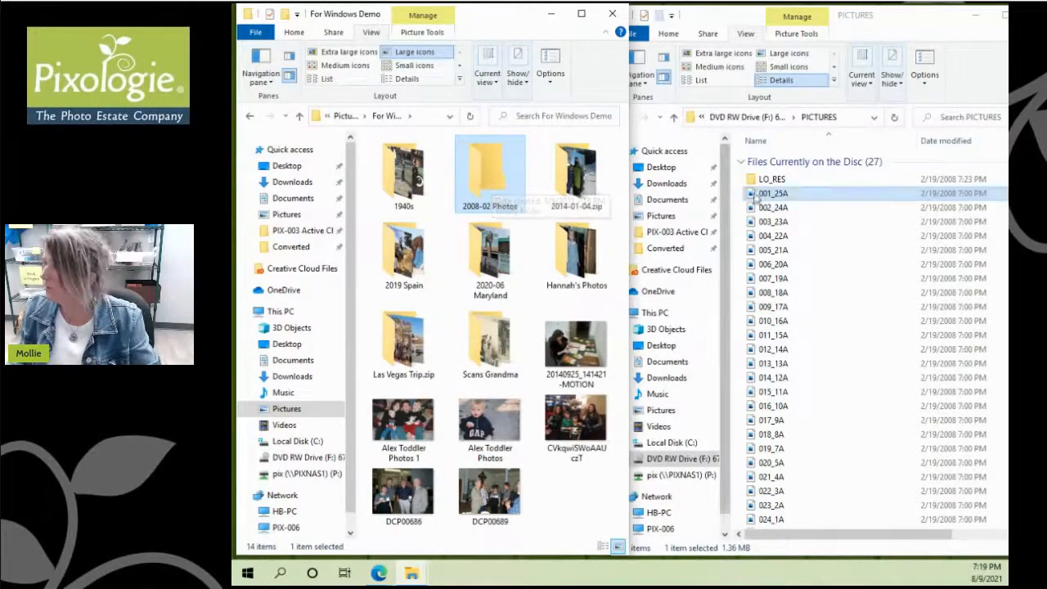
Step: Select all the disc photos from 001_25A through 026_00A
left_click(787, 197)
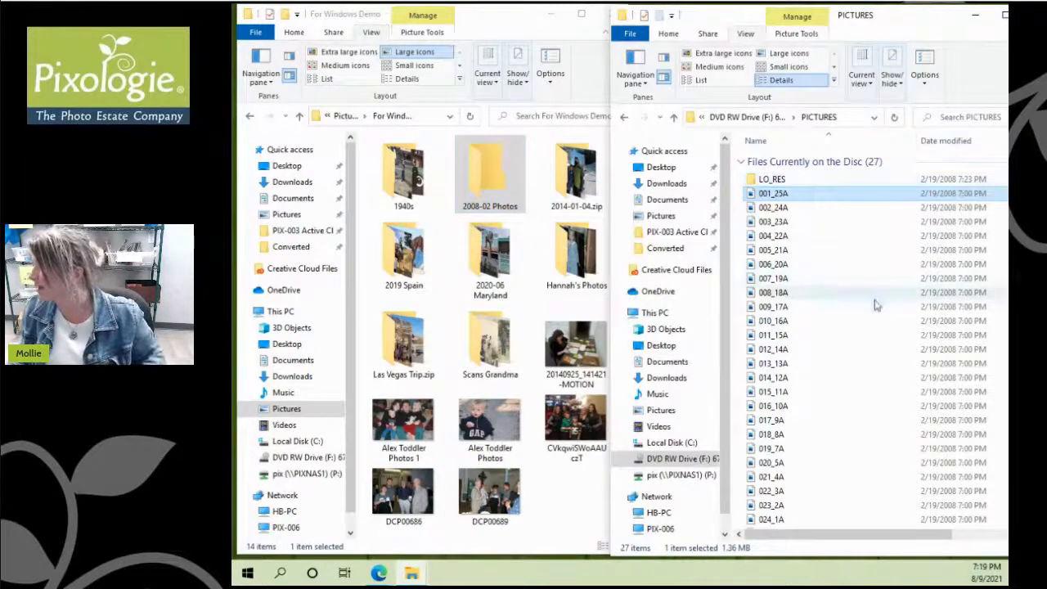
scroll(871, 343, "down", 1)
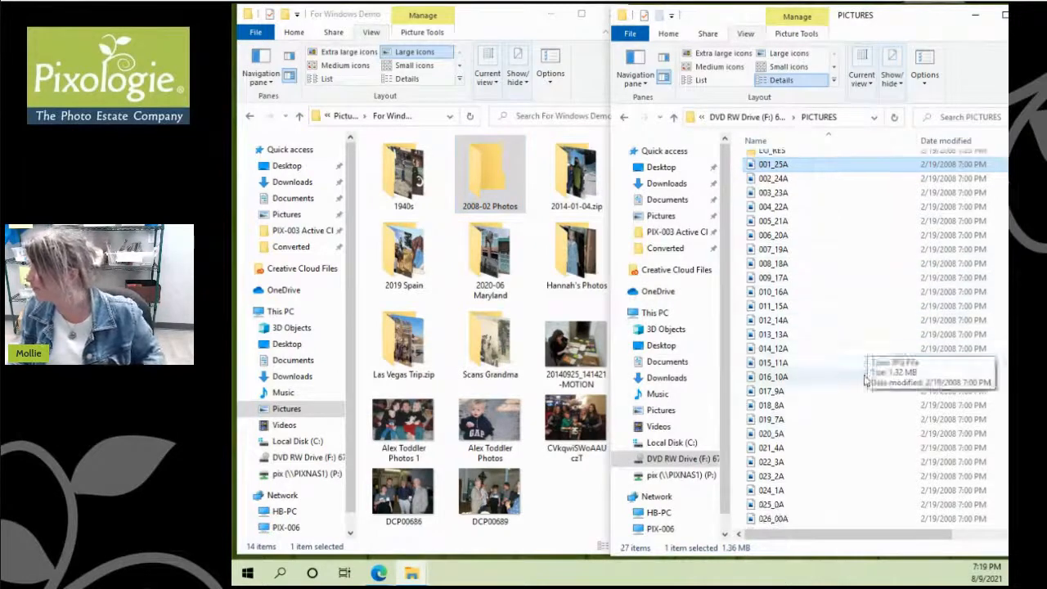
left_click(769, 519, "shift")
Step: Drag the 26 selected disc photos onto the 2008-02 Photos folder to copy them
left_click_drag(777, 348, 483, 204)
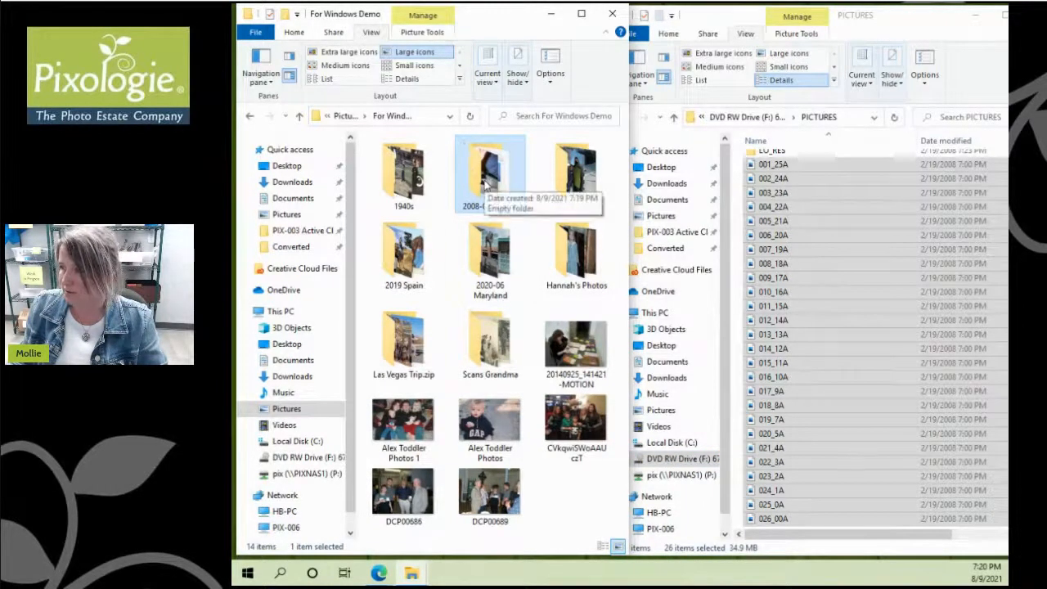
Step: Create a new folder named '2001 Graduation' in For Windows Demo
left_click(560, 477)
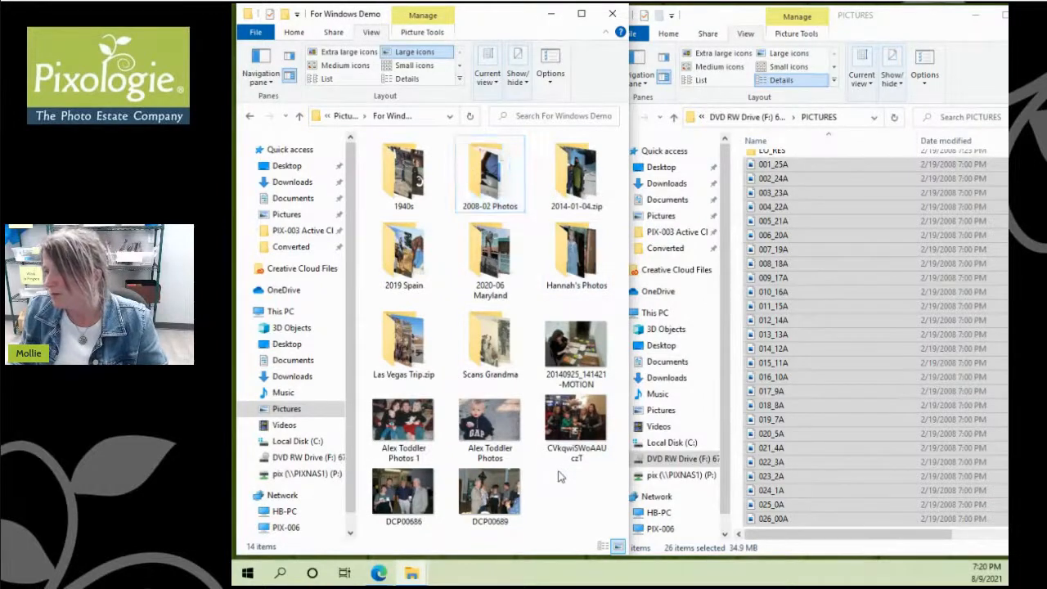
right_click(554, 484)
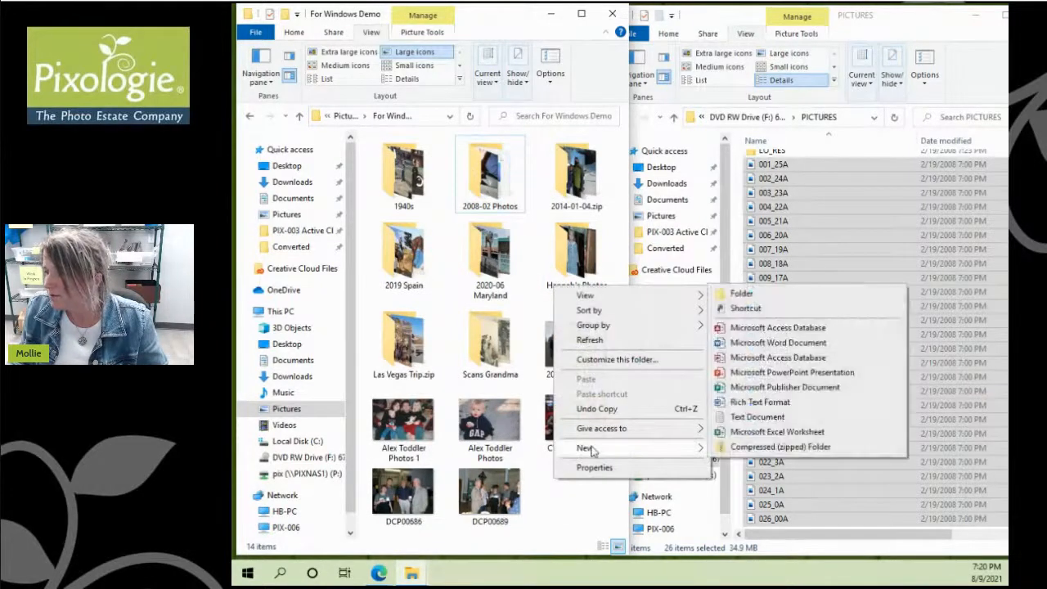
left_click(753, 297)
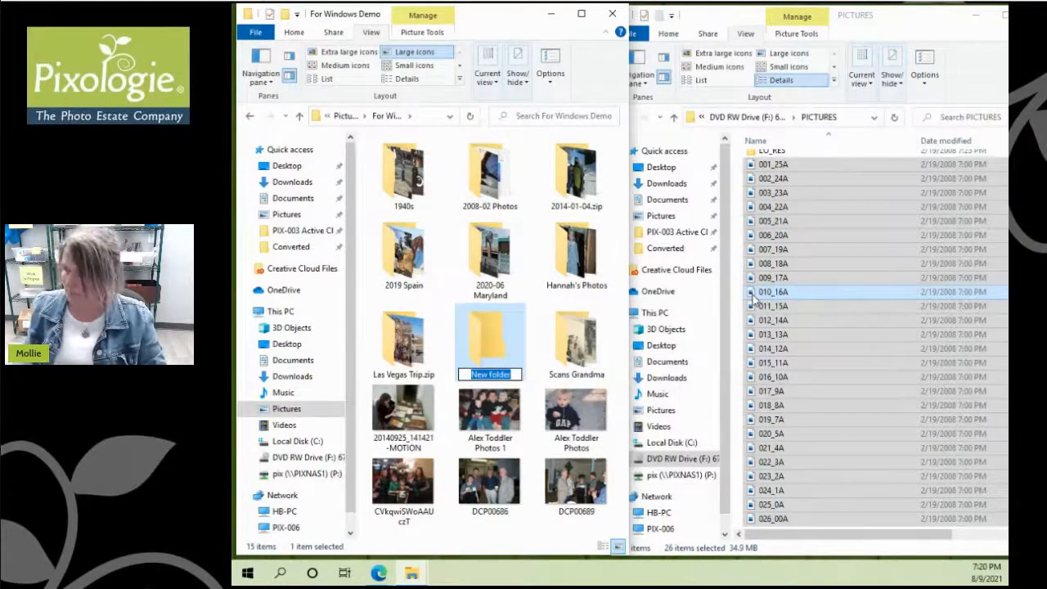
type("2001")
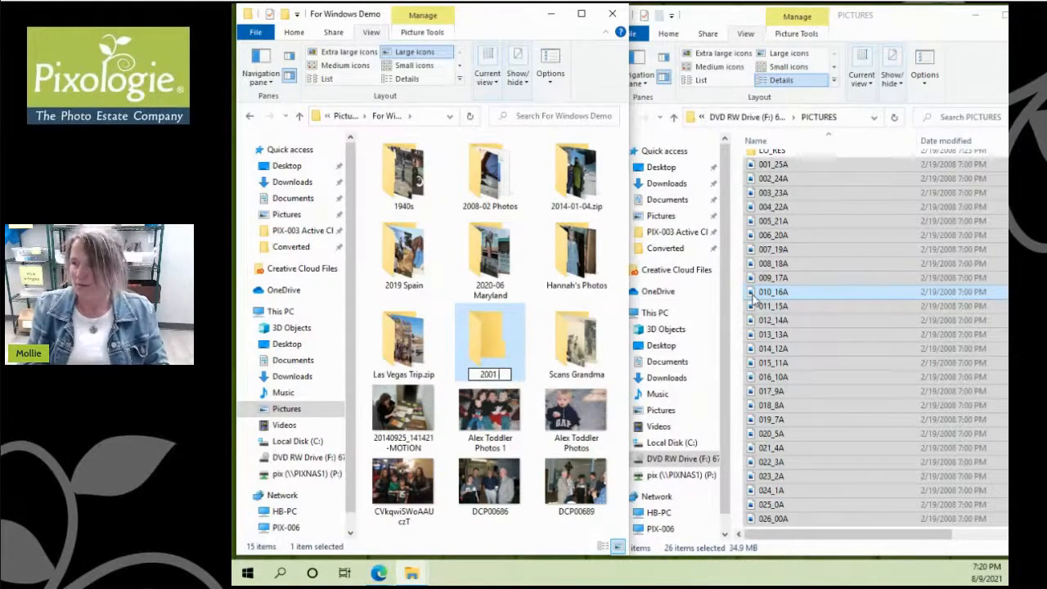
type("Graduation")
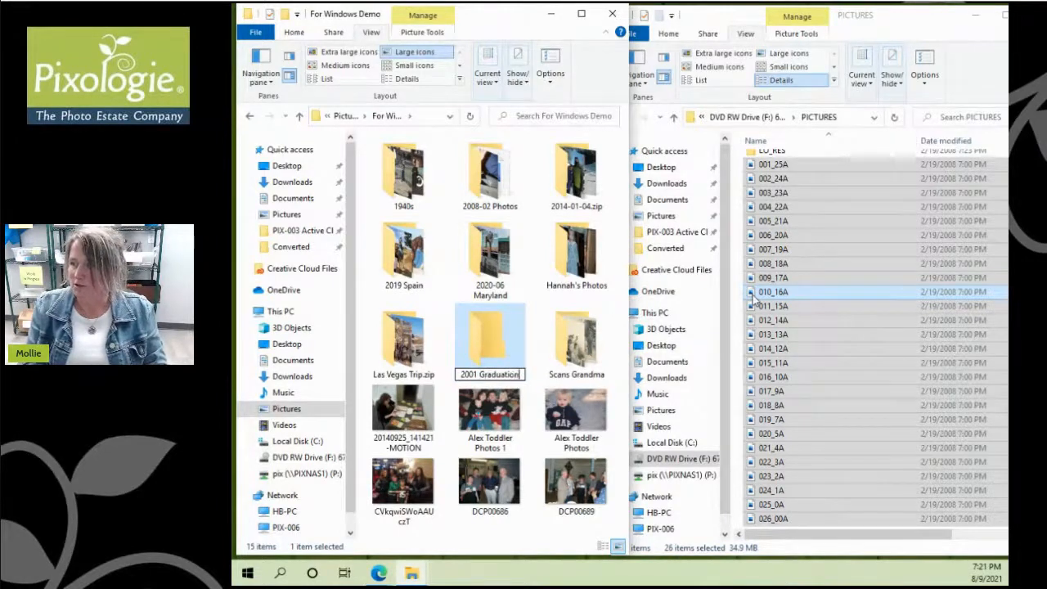
key("Return")
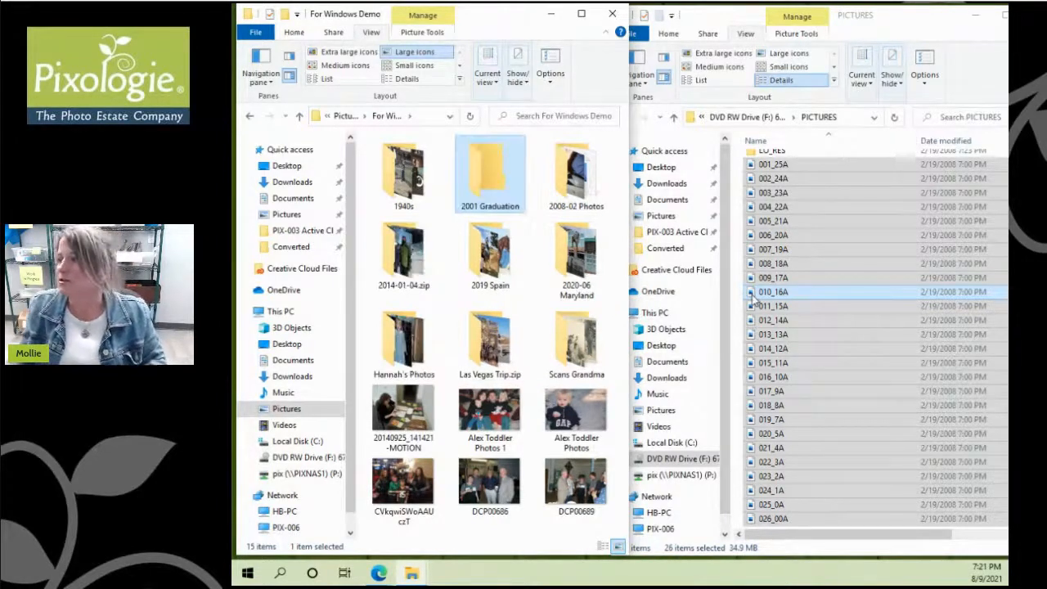
Step: Move DCP00686 and DCP00689 into 2001 Graduation and maximise the For Windows Demo window
left_click(489, 487)
left_click(575, 487, "ctrl")
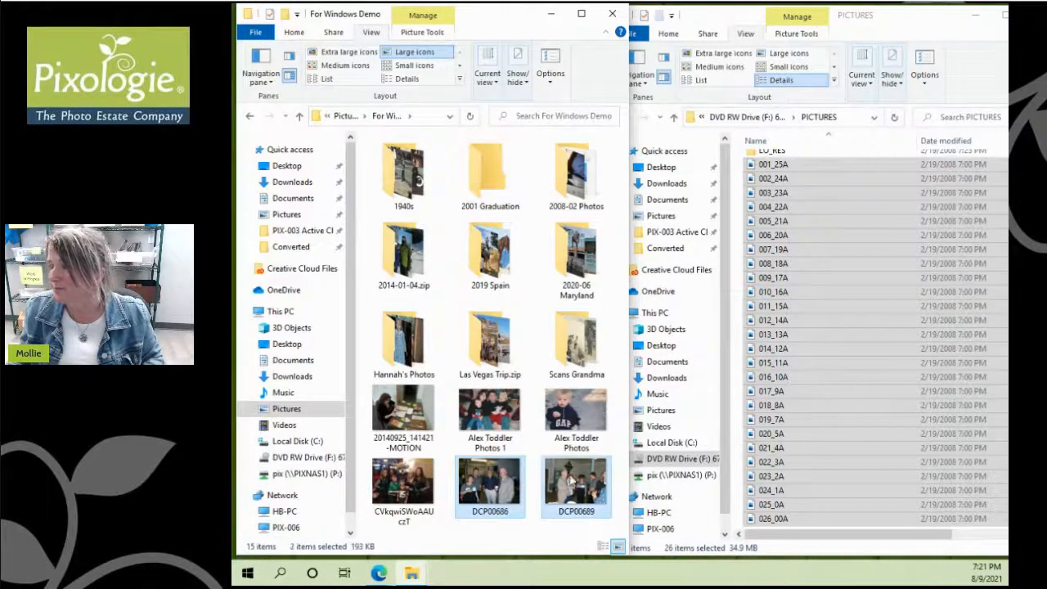
left_click_drag(496, 489, 483, 190)
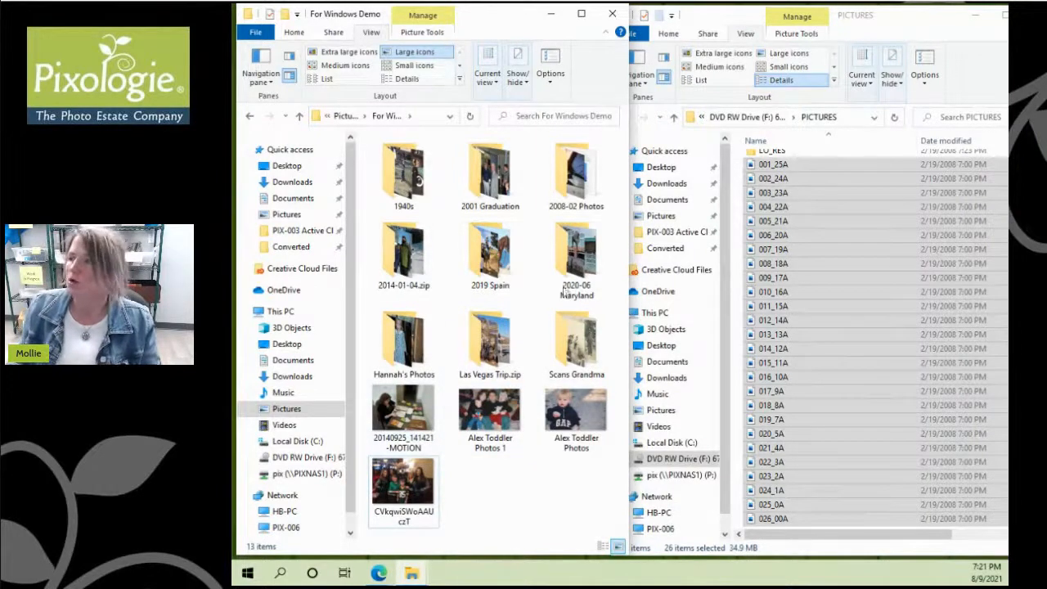
left_click(582, 14)
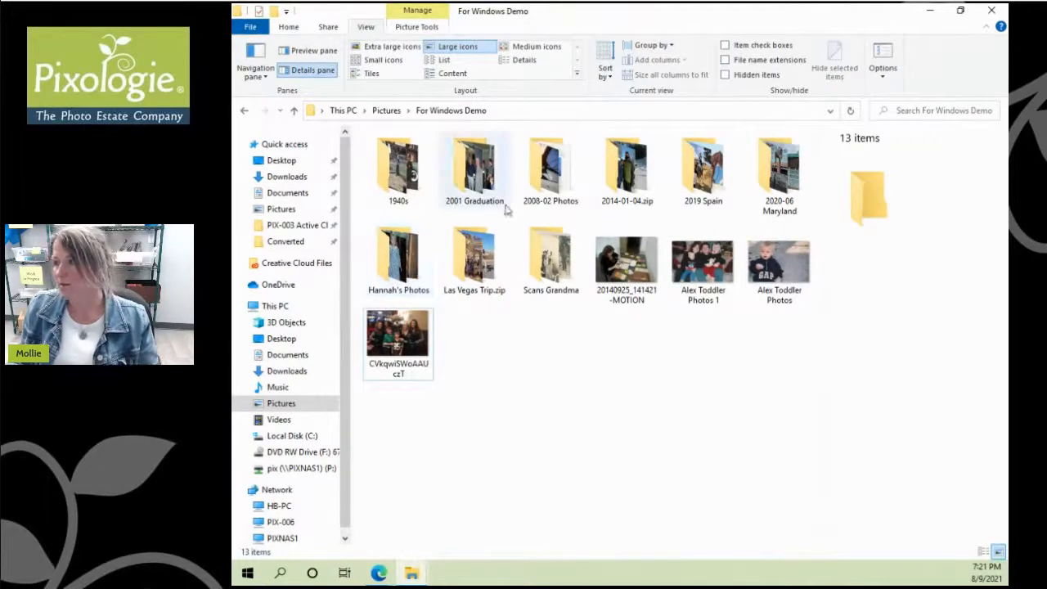
Step: Rename 'Las Vegas Trip.zip' to '2018 Las Vegas Trip', switch to Details layout, and select Scans Grandma
left_click(483, 262)
right_click(483, 261)
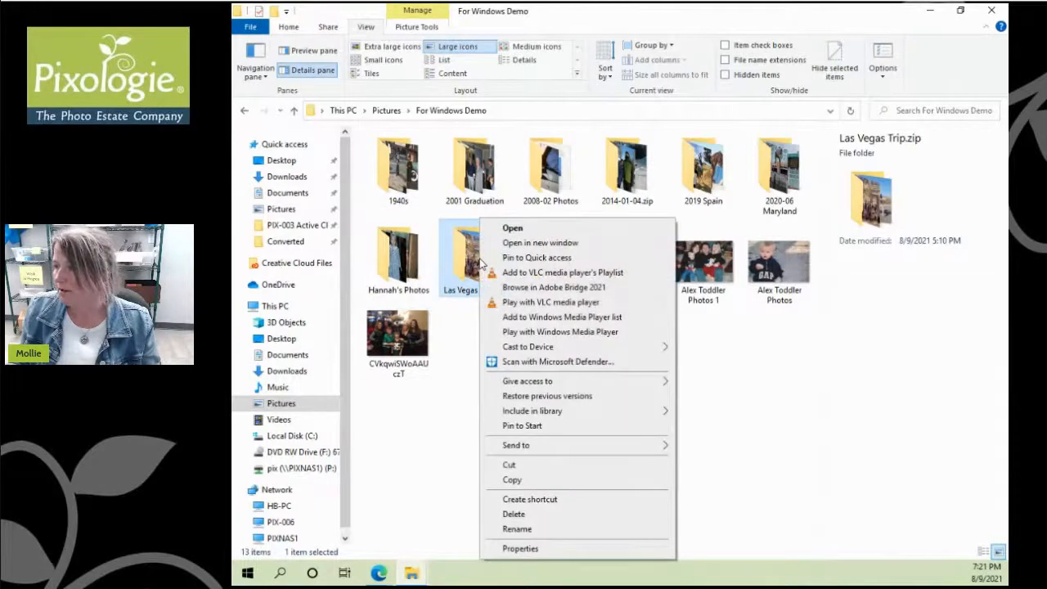
left_click(533, 529)
left_click(446, 290)
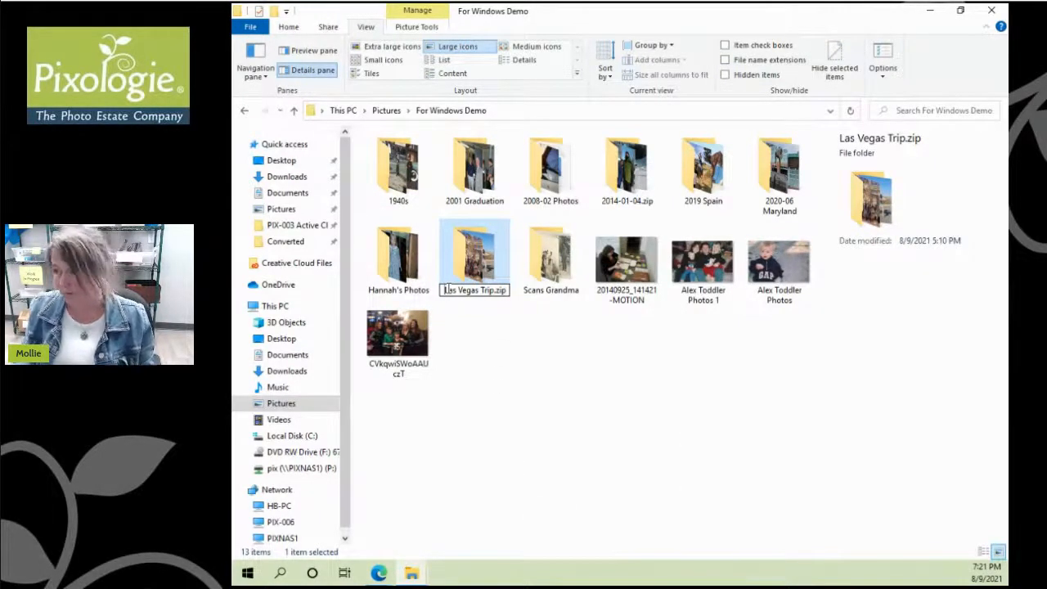
type("2018")
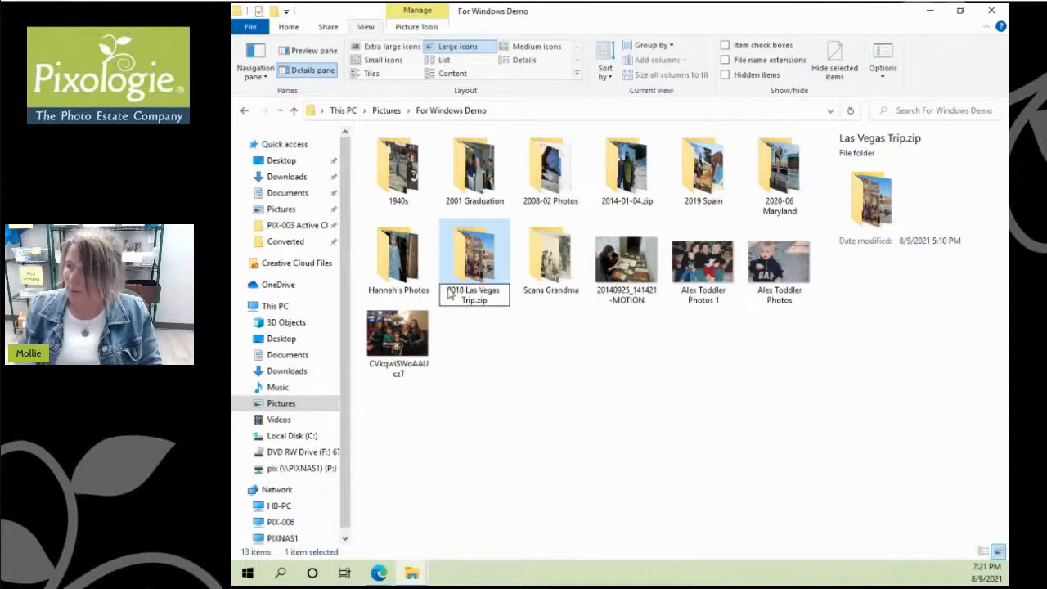
key("Right")
key("Right")
key("Right")
key("Right")
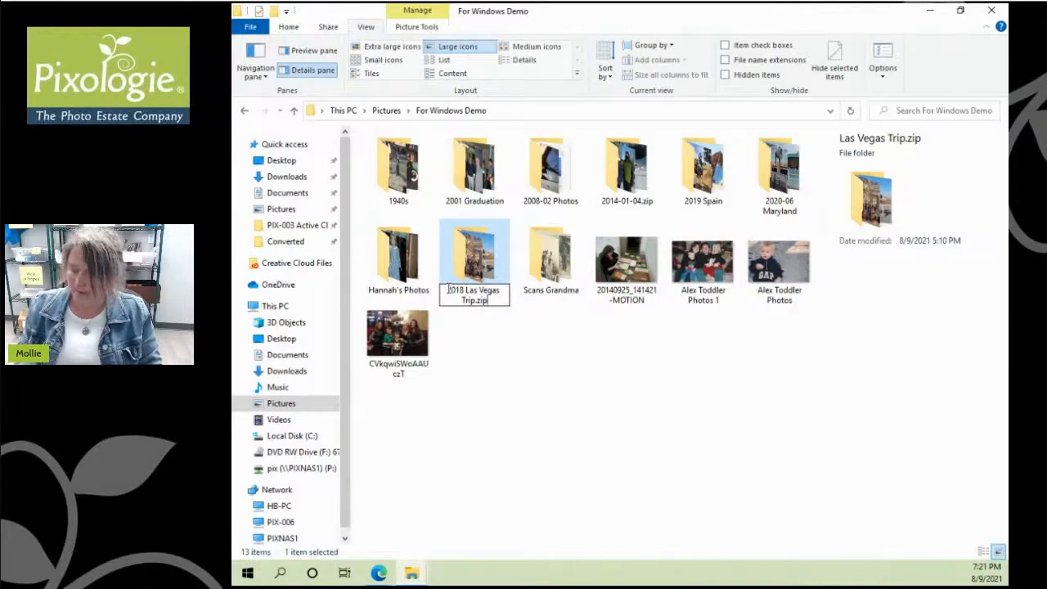
key("BackSpace")
key("BackSpace")
key("BackSpace")
key("BackSpace")
key("Return")
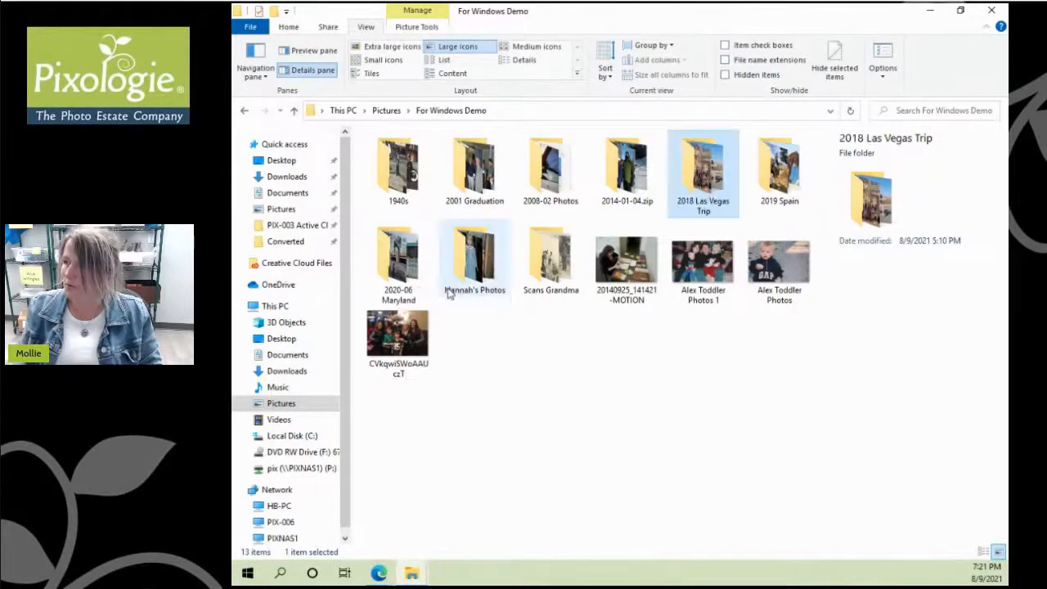
left_click(524, 60)
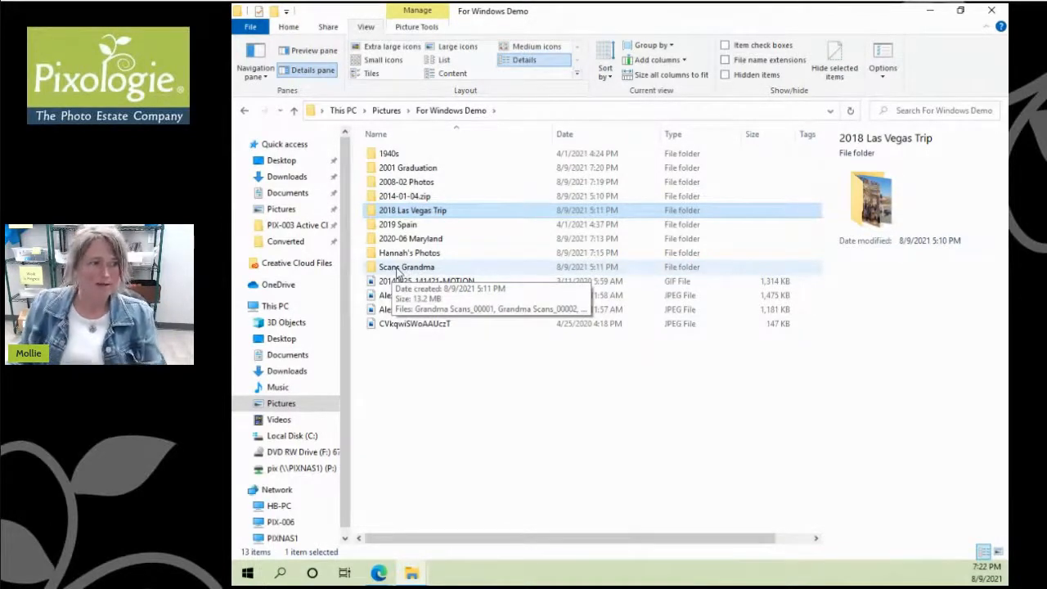
left_click(399, 268)
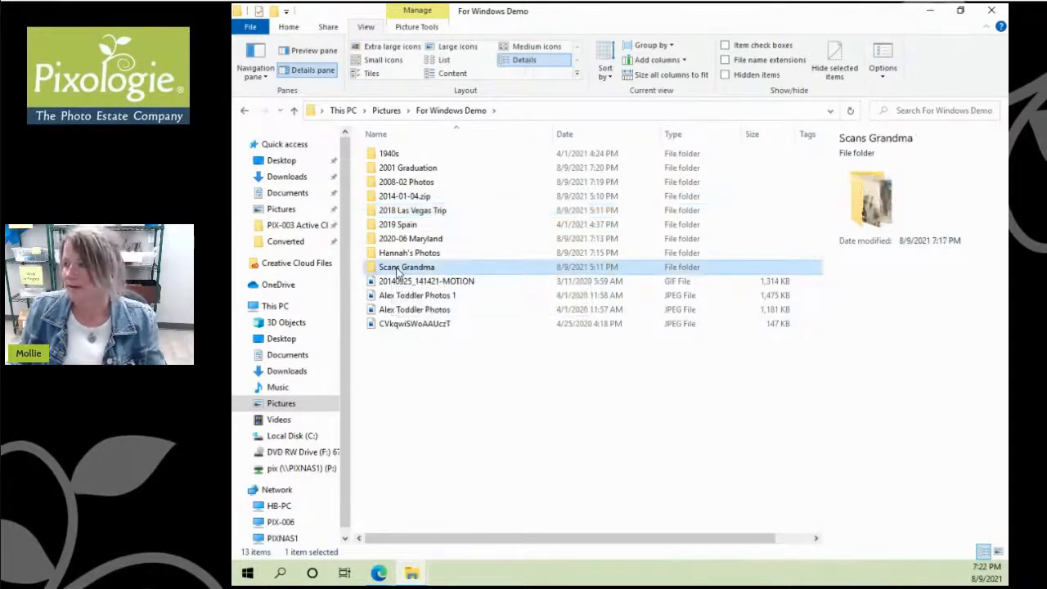
Step: In Scans Grandma, give the _00171 family snapshot a Date taken of 1/1/1912 and save
double_click(398, 270)
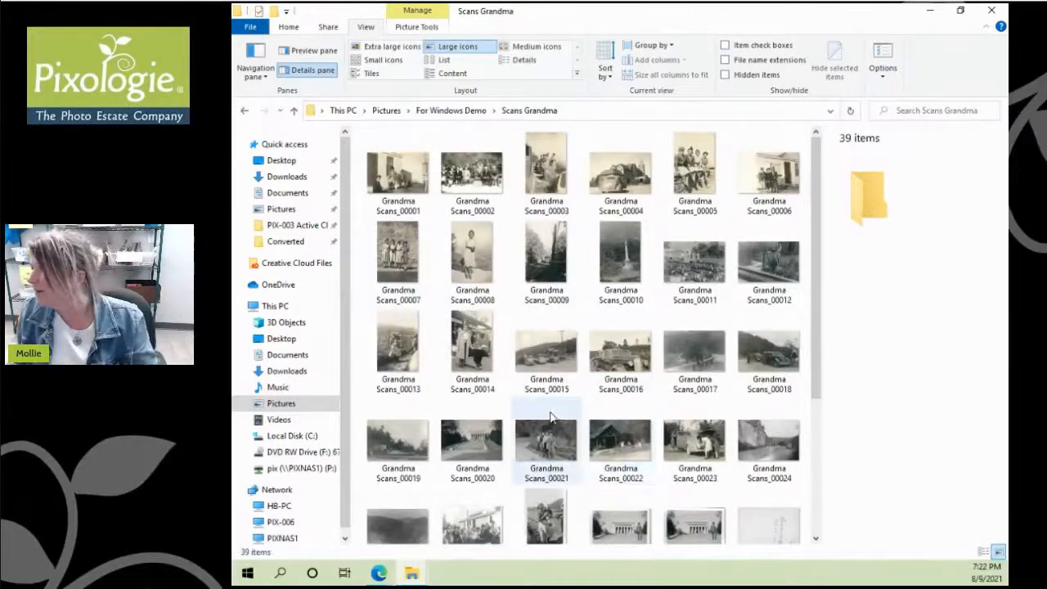
scroll(550, 417, "down", 2)
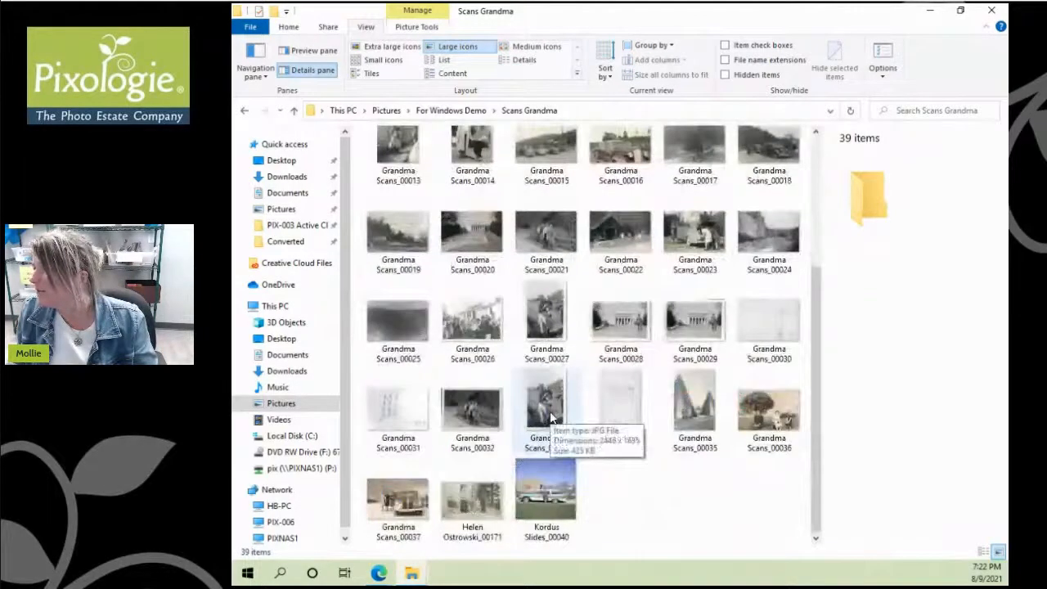
left_click(473, 522)
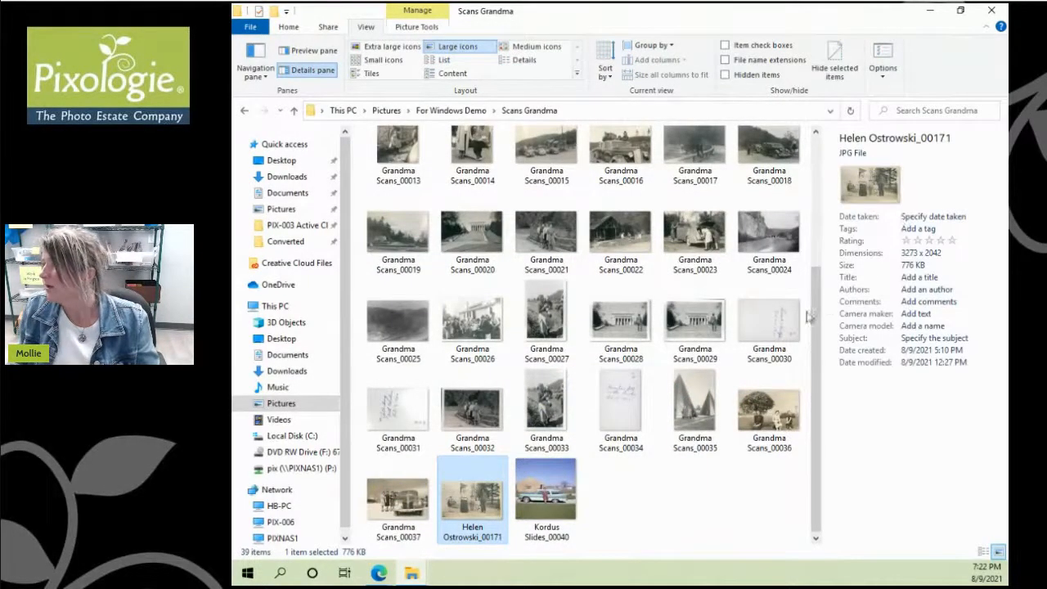
mouse_move(814, 319)
left_mouse_down()
mouse_move(646, 325)
mouse_move(803, 320)
left_mouse_up()
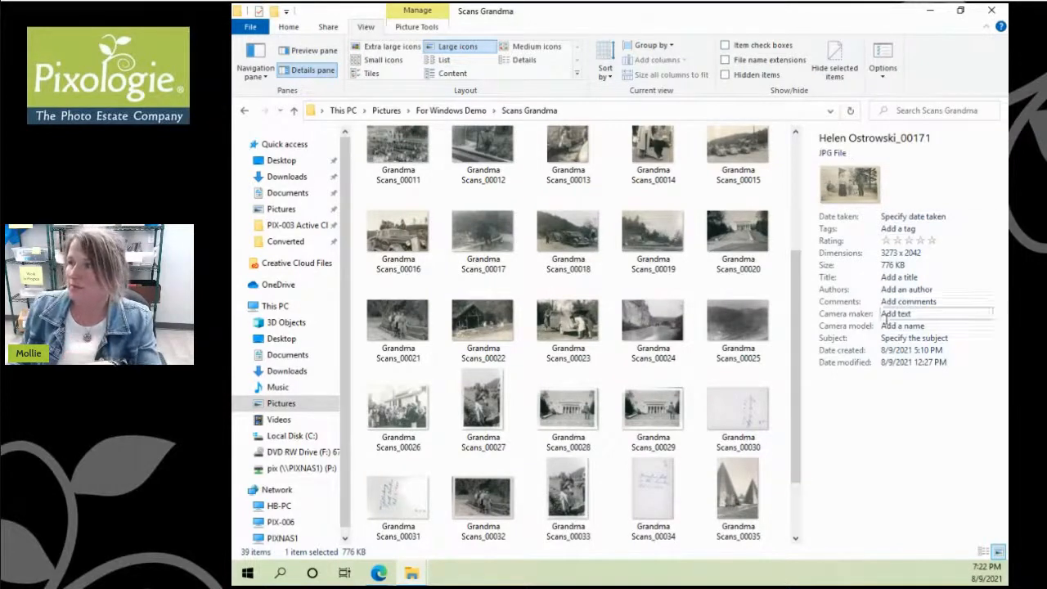
left_click(912, 217)
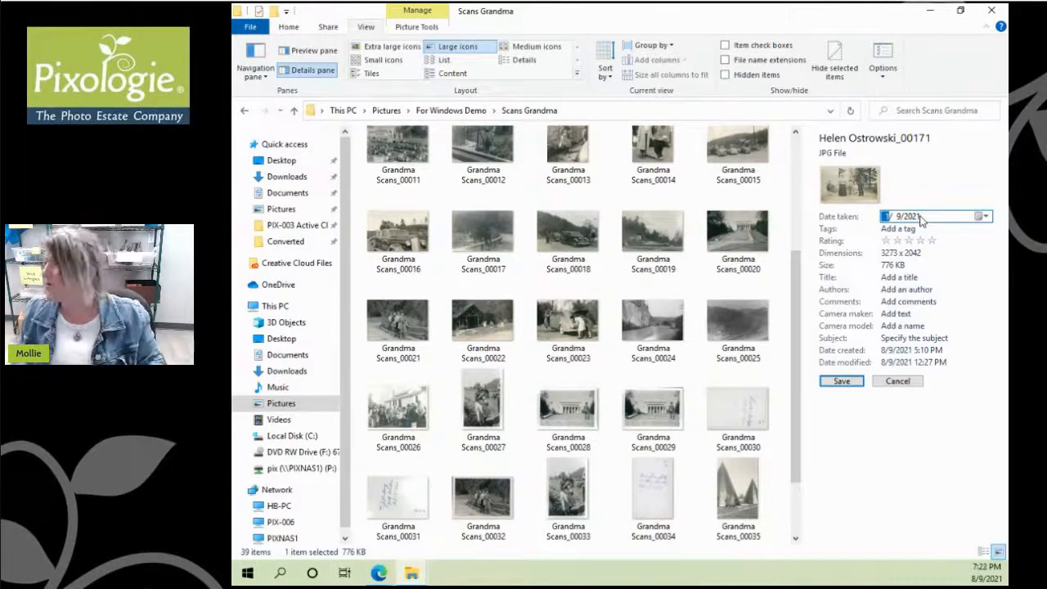
type("1/ ")
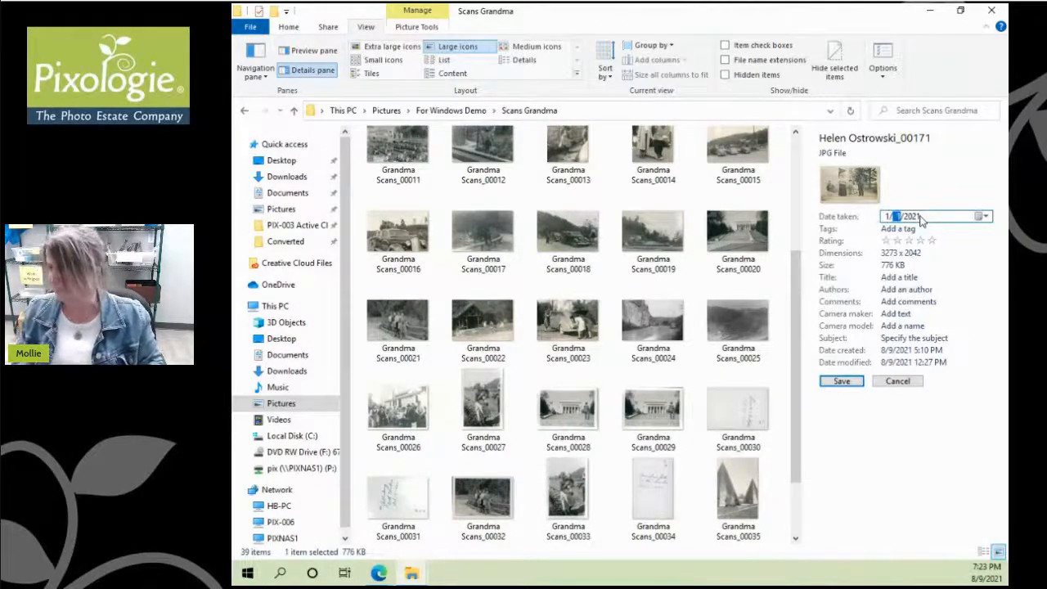
type("1")
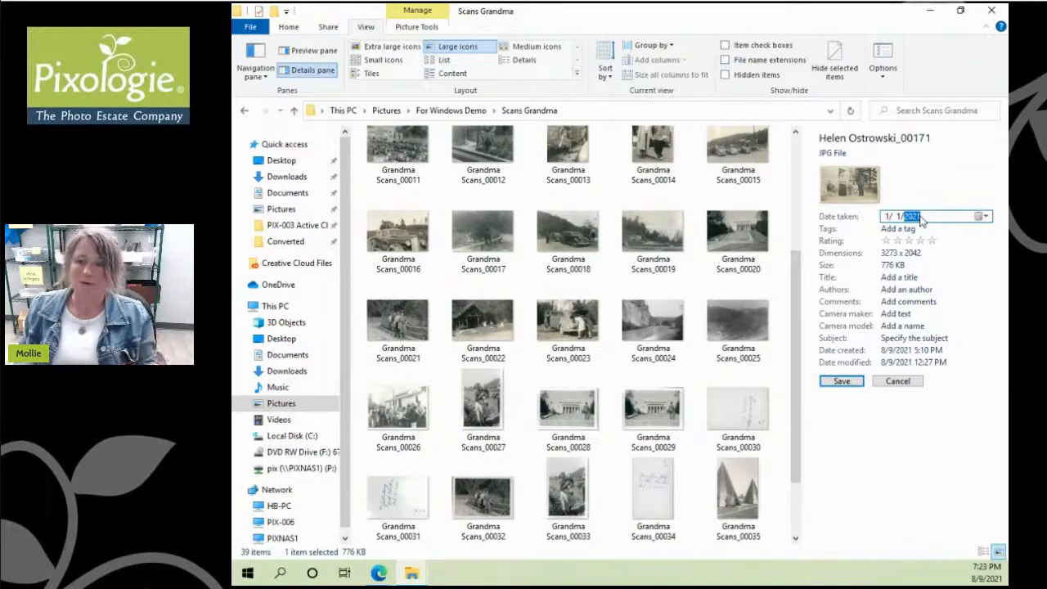
type("1917")
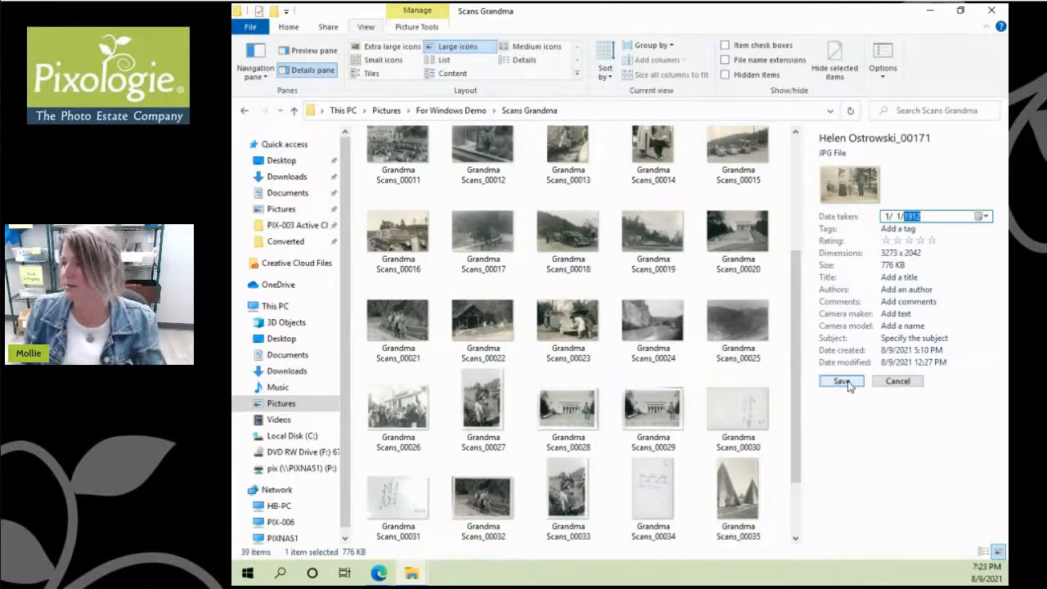
left_click(842, 382)
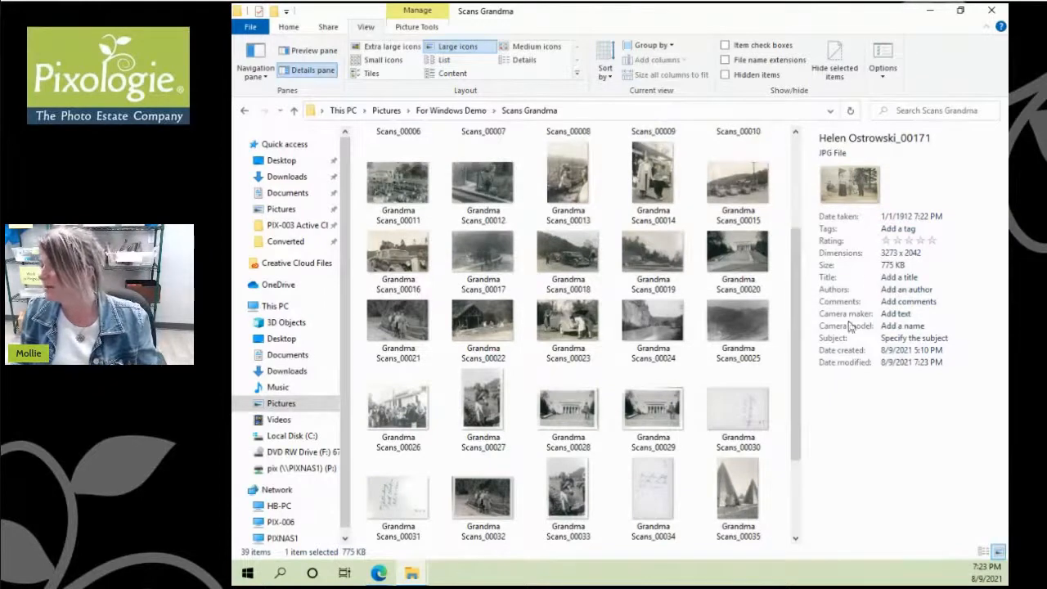
left_click_drag(801, 439, 810, 497)
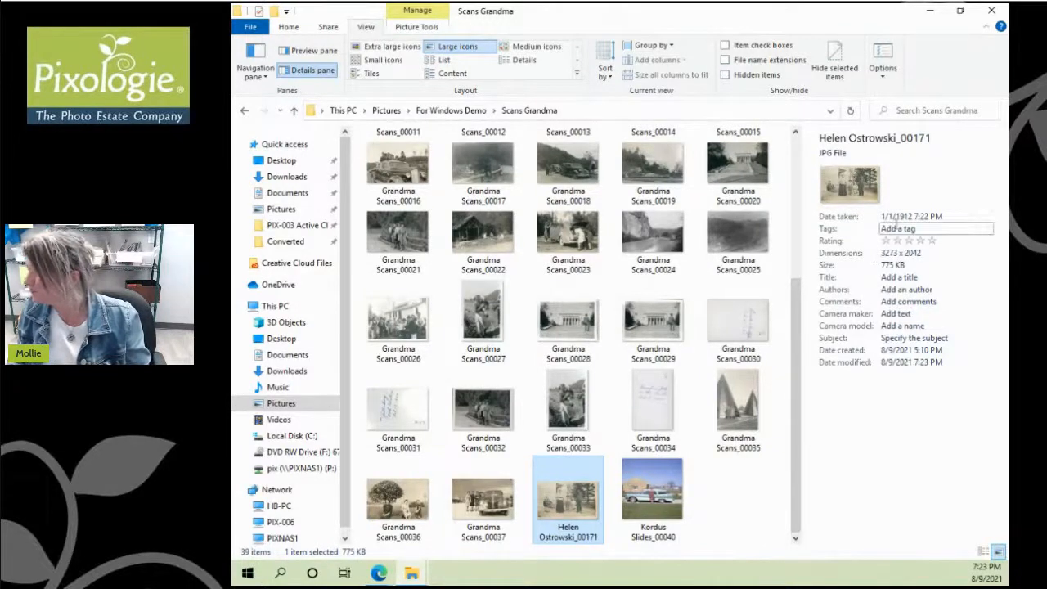
Step: View the _00171 snapshot full size in Photos, then return to its tag field in Explorer
double_click(556, 501)
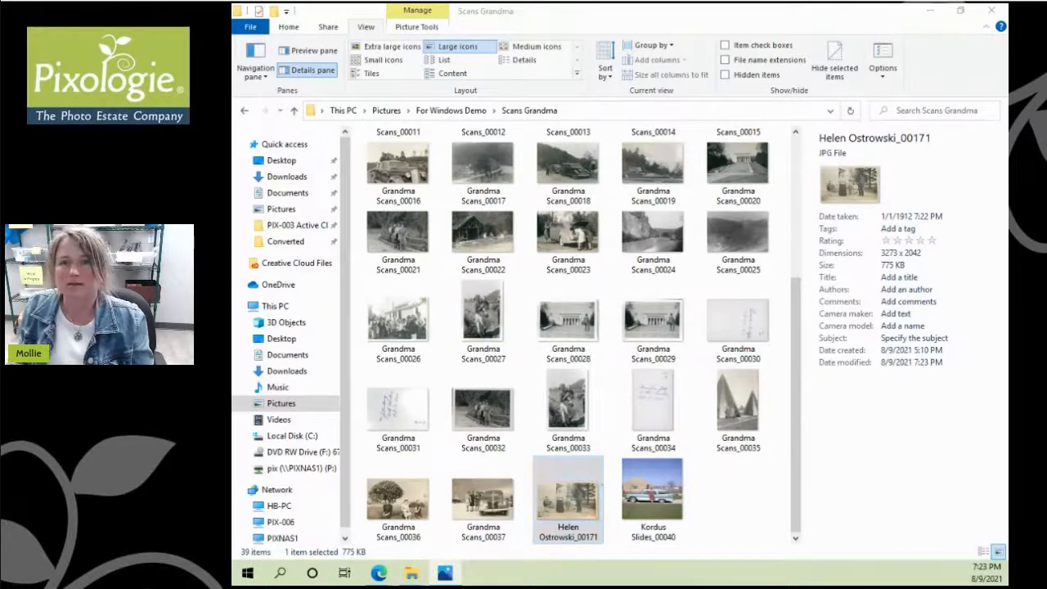
left_click_drag(328, 166, 456, 29)
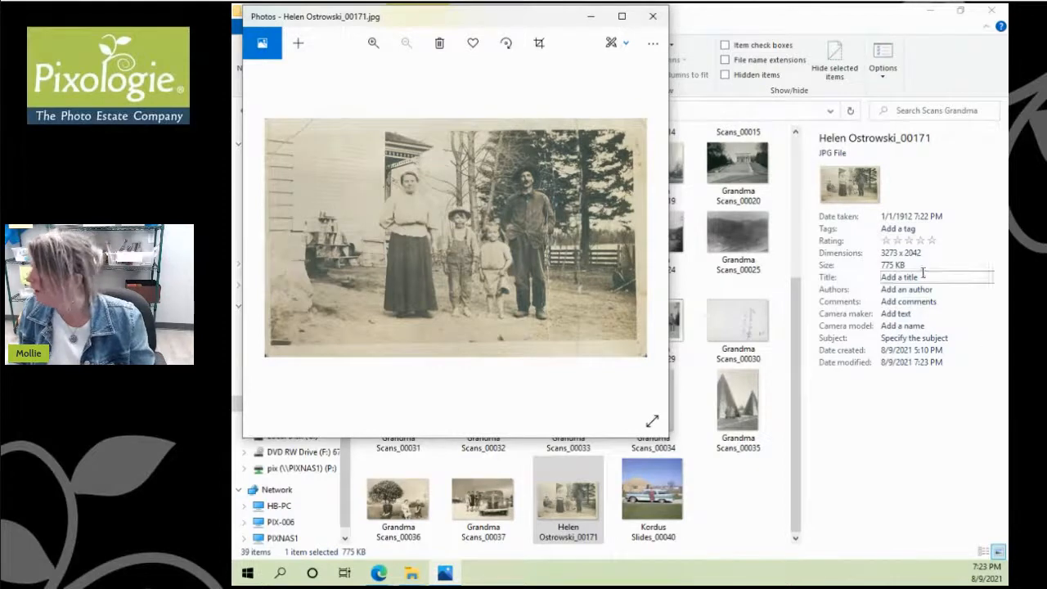
left_click(919, 229)
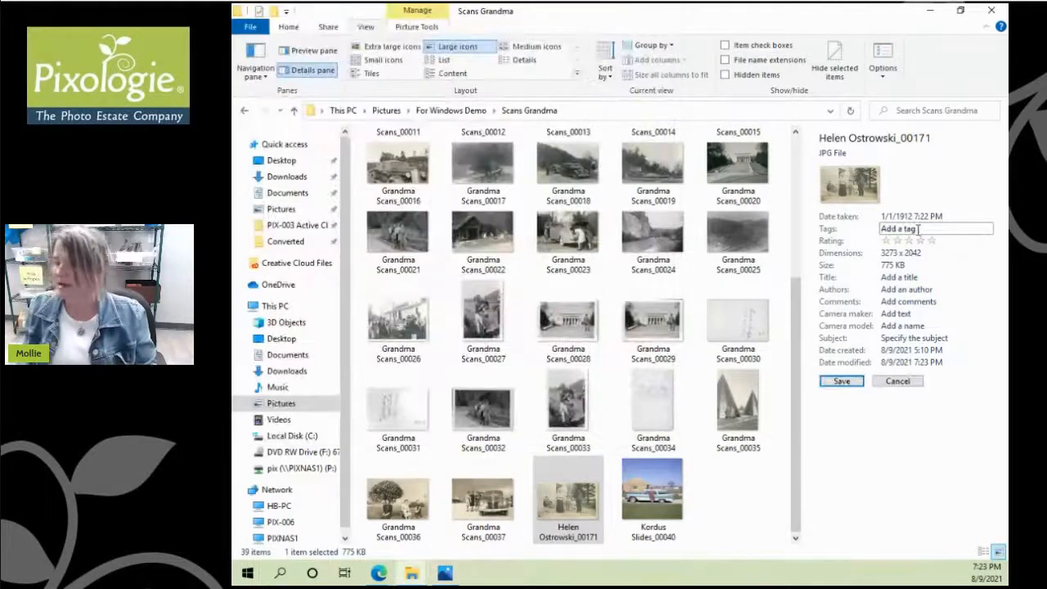
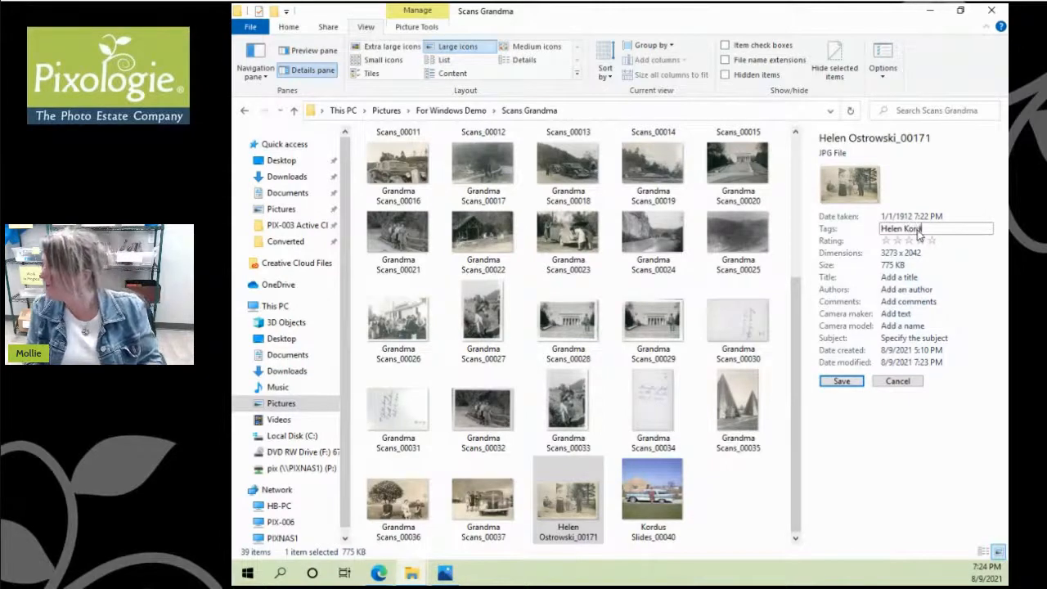
Step: Tag the _00171 scan with the pictured person's name, rate it five stars, and save
key("Return")
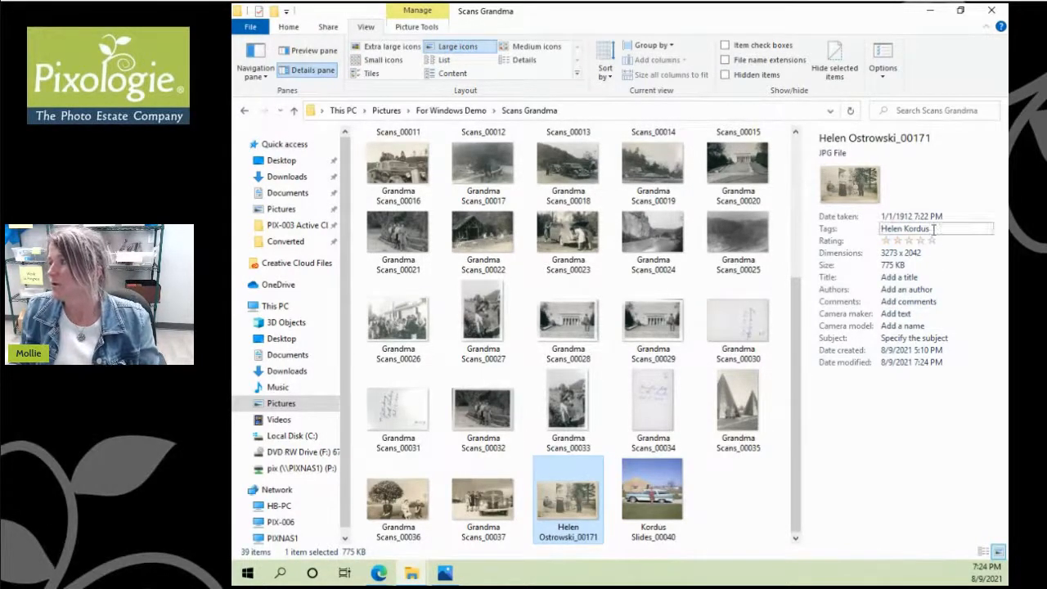
left_click(933, 241)
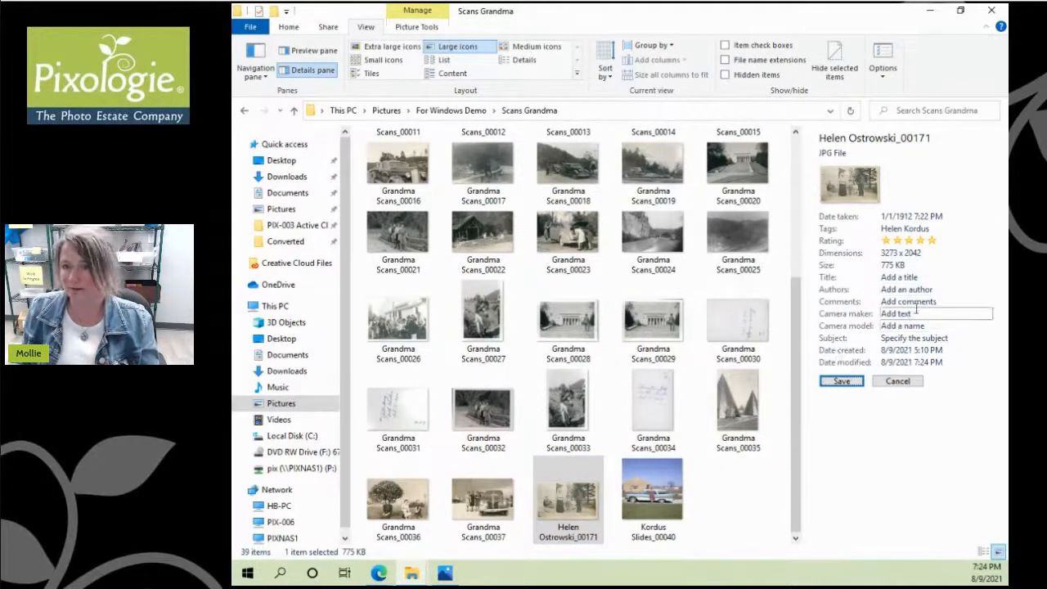
left_click(841, 381)
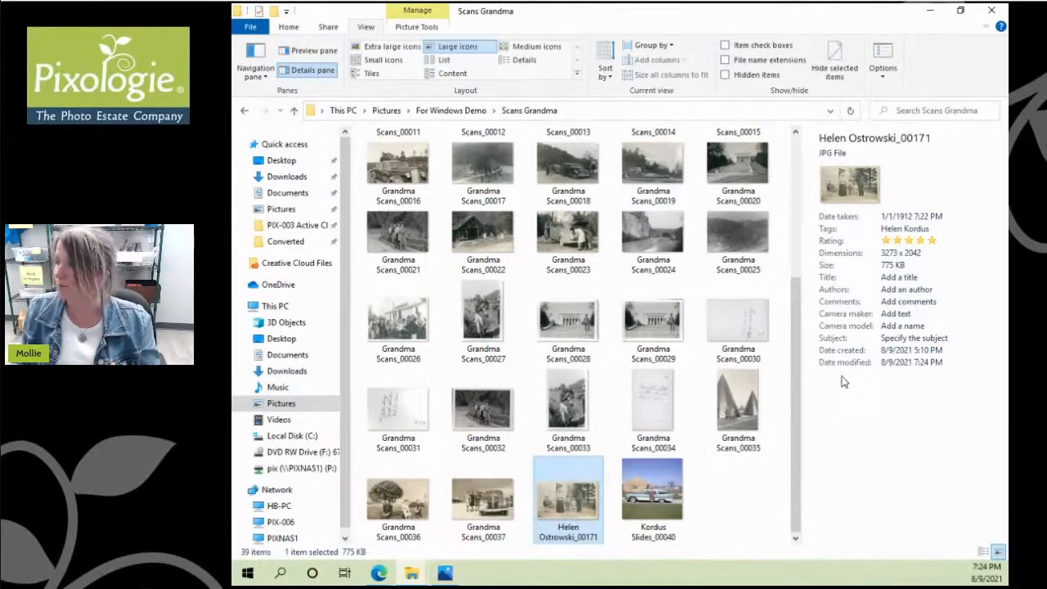
Step: Switch Scans Grandma to Details view, narrow the Date column, and add a Rating column
left_click(525, 59)
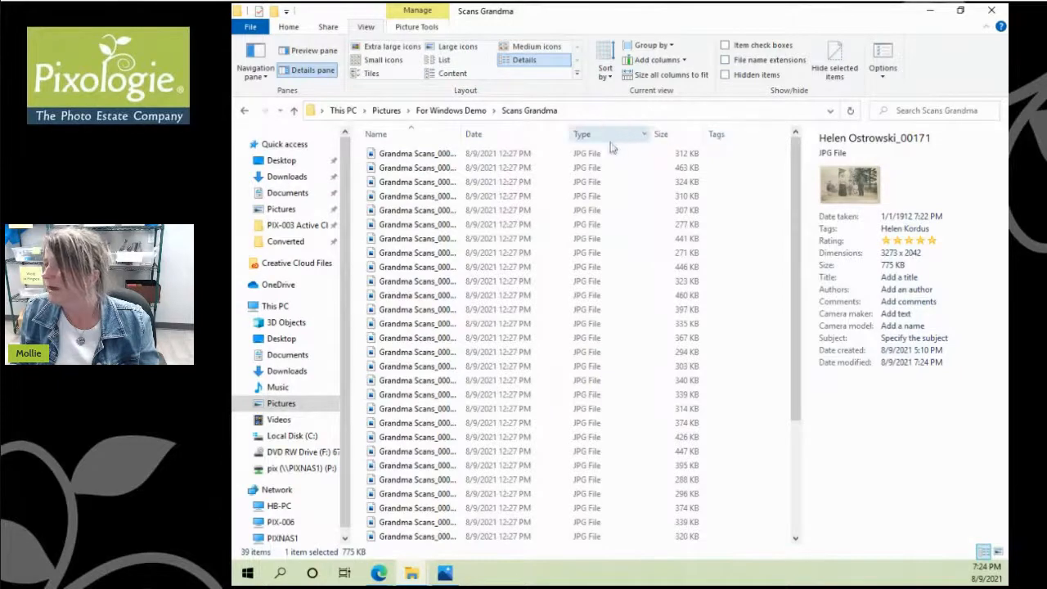
left_click_drag(568, 136, 543, 136)
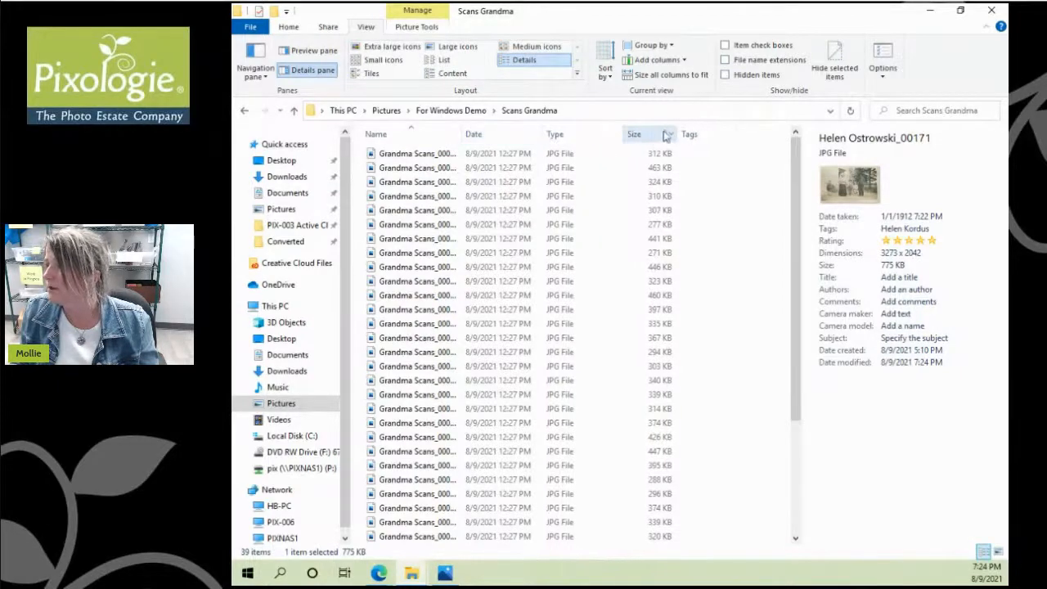
right_click(755, 139)
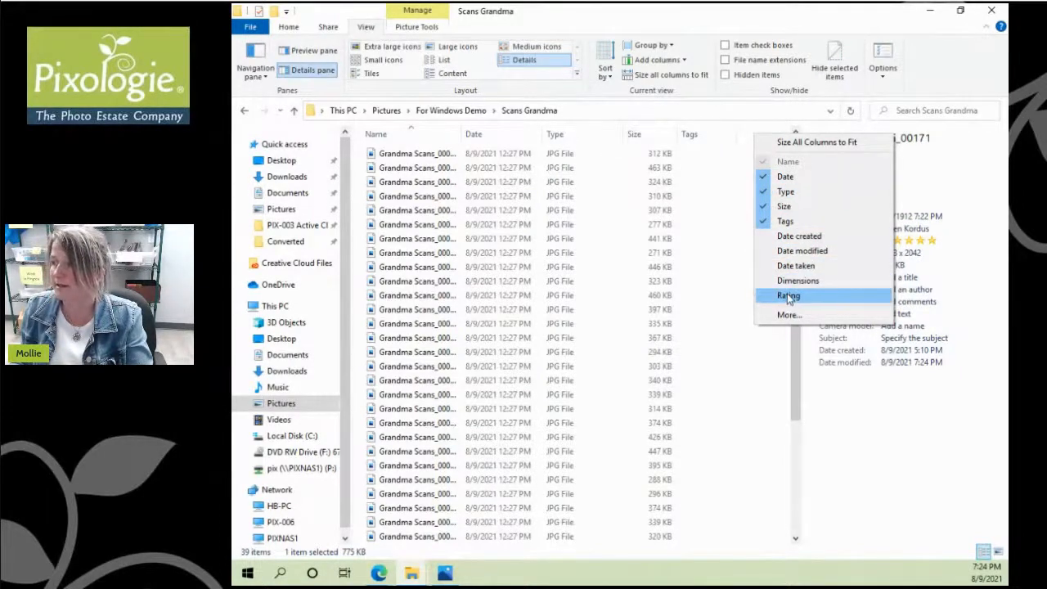
right_click(744, 136)
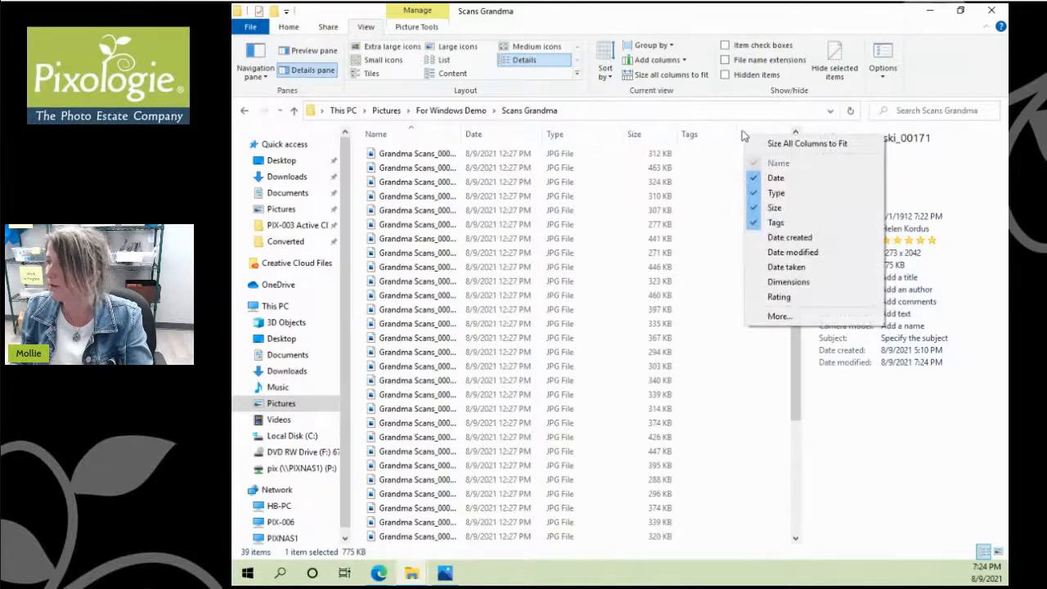
left_click(740, 131)
right_click(740, 131)
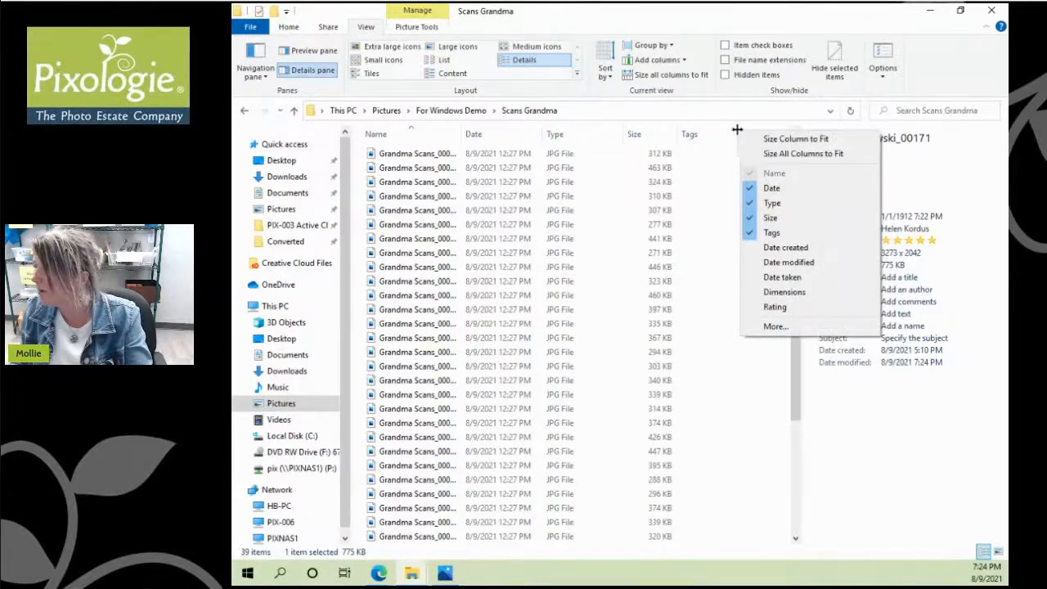
left_click(761, 308)
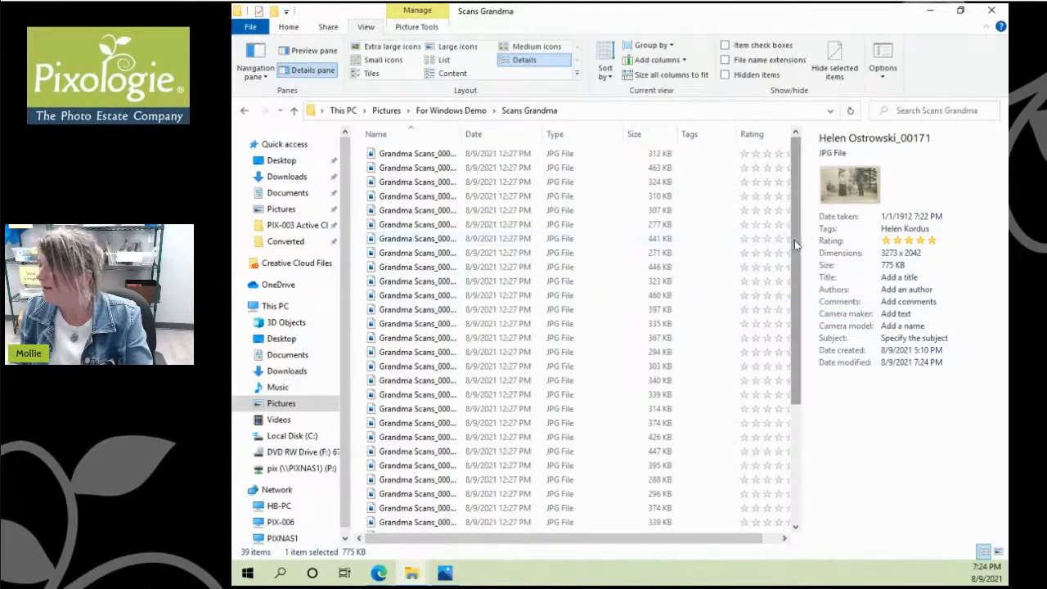
left_click_drag(794, 240, 804, 402)
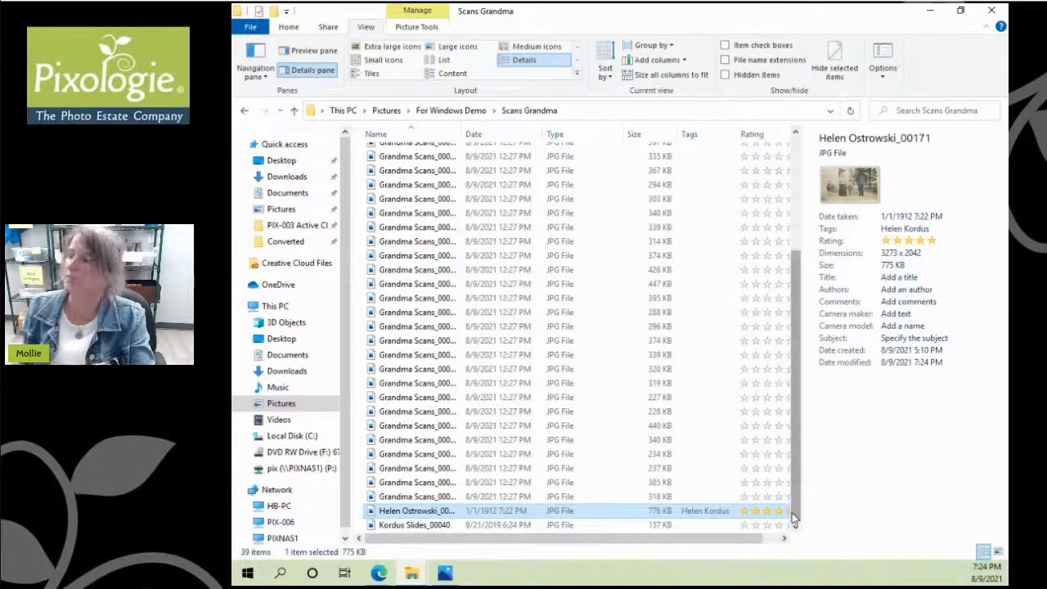
left_click_drag(798, 509, 793, 318)
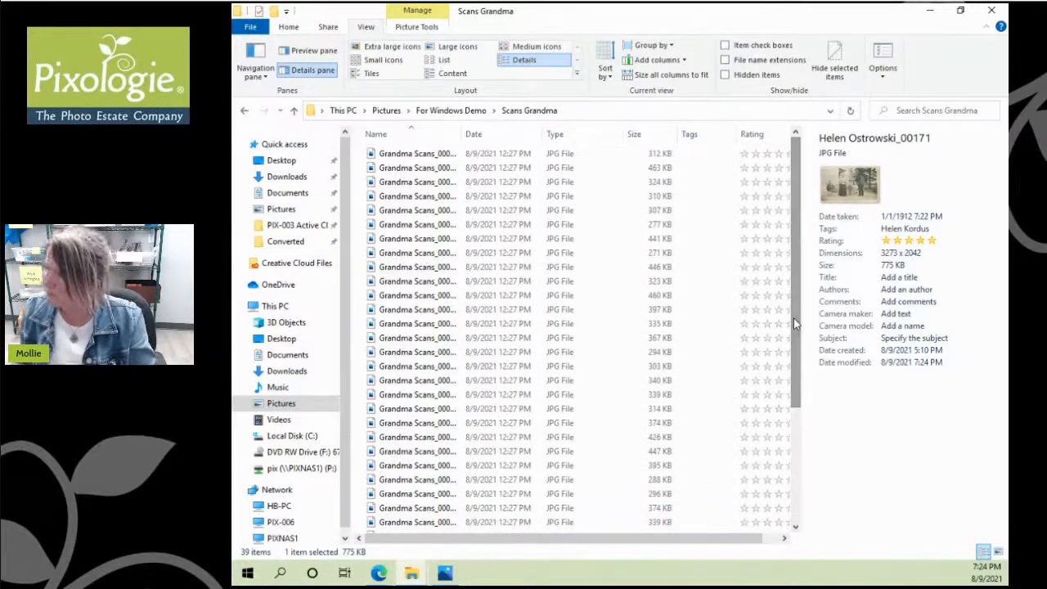
Step: Add the comment 'On the family farm with the great grandparents' to the _00171 scan
left_click(892, 301)
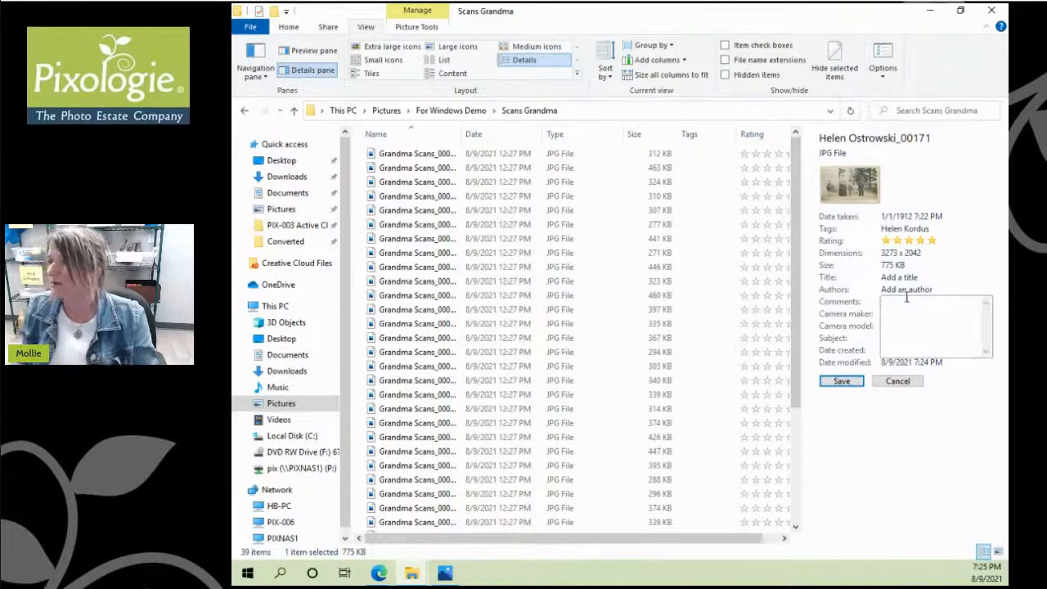
type("On the")
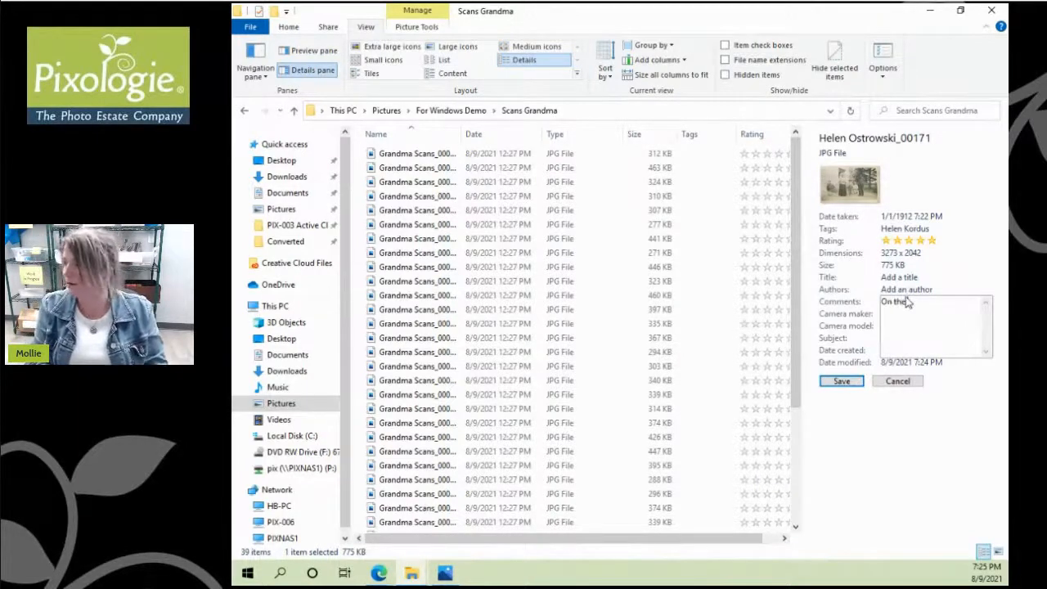
type(" family farm")
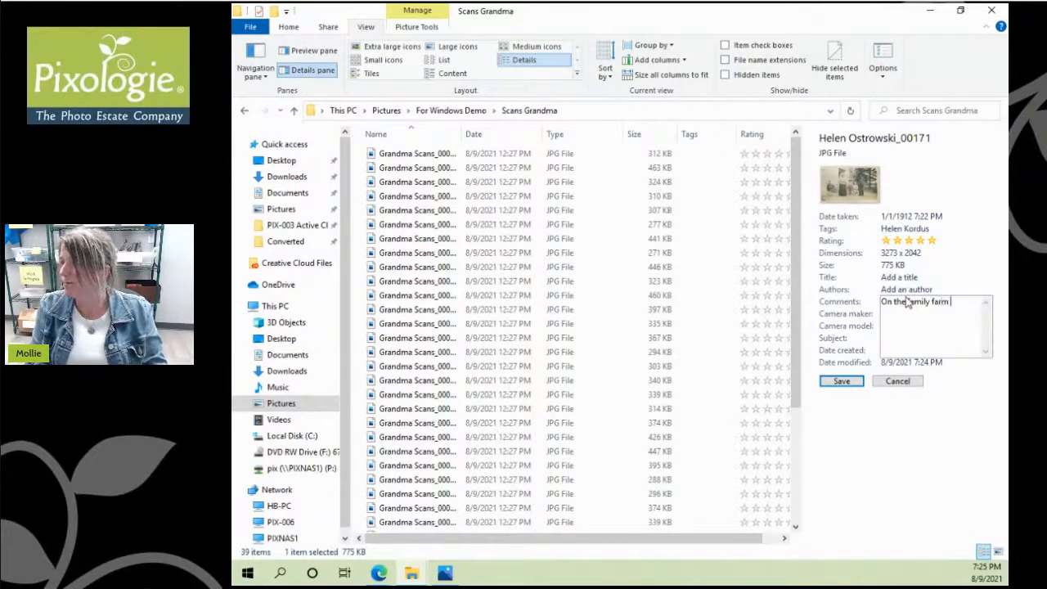
type(" with")
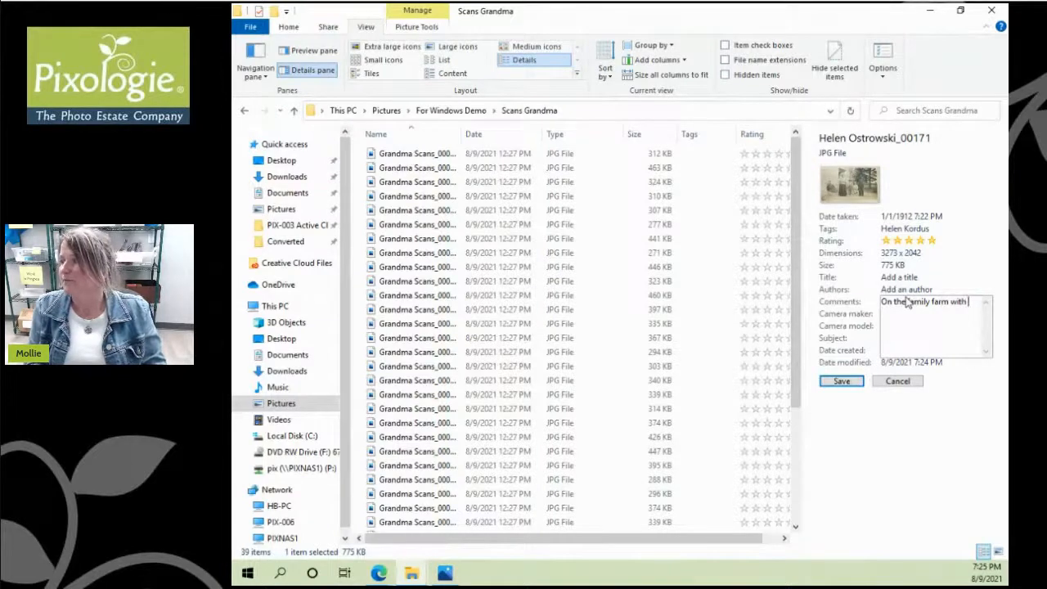
type(" th")
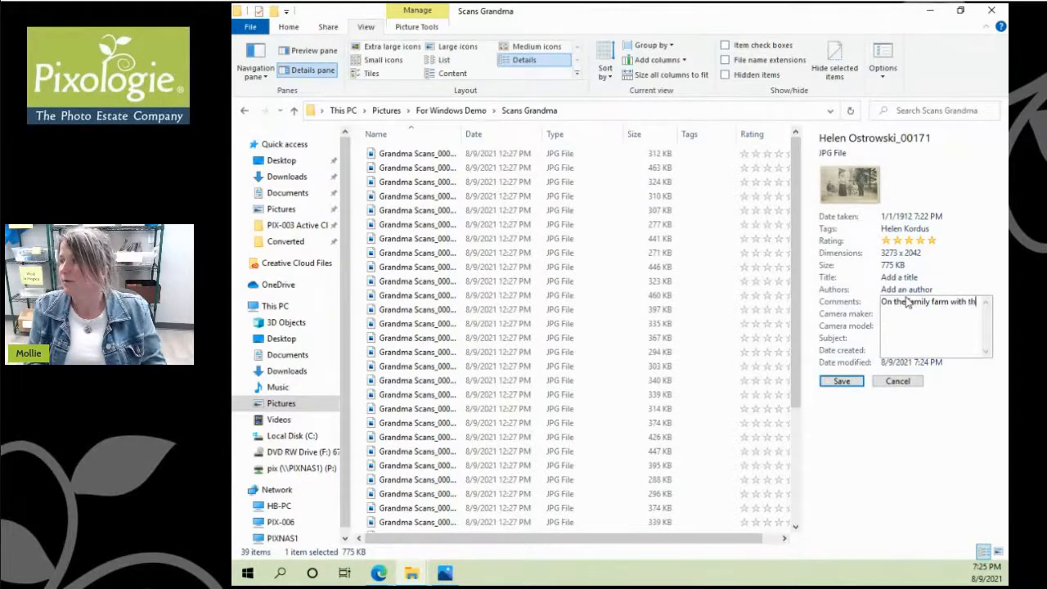
type("e gre")
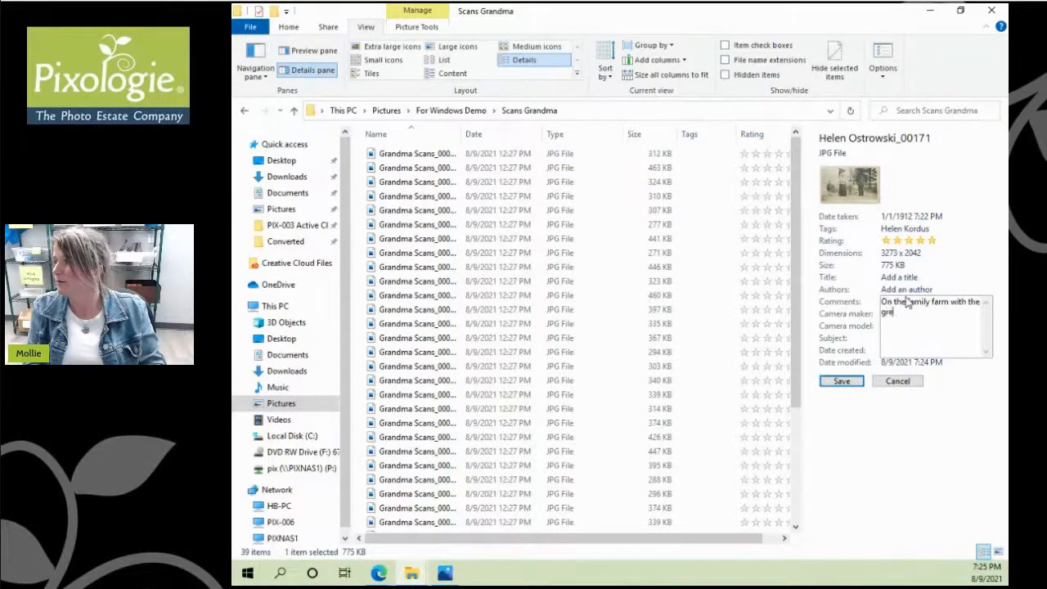
type("at grandparents")
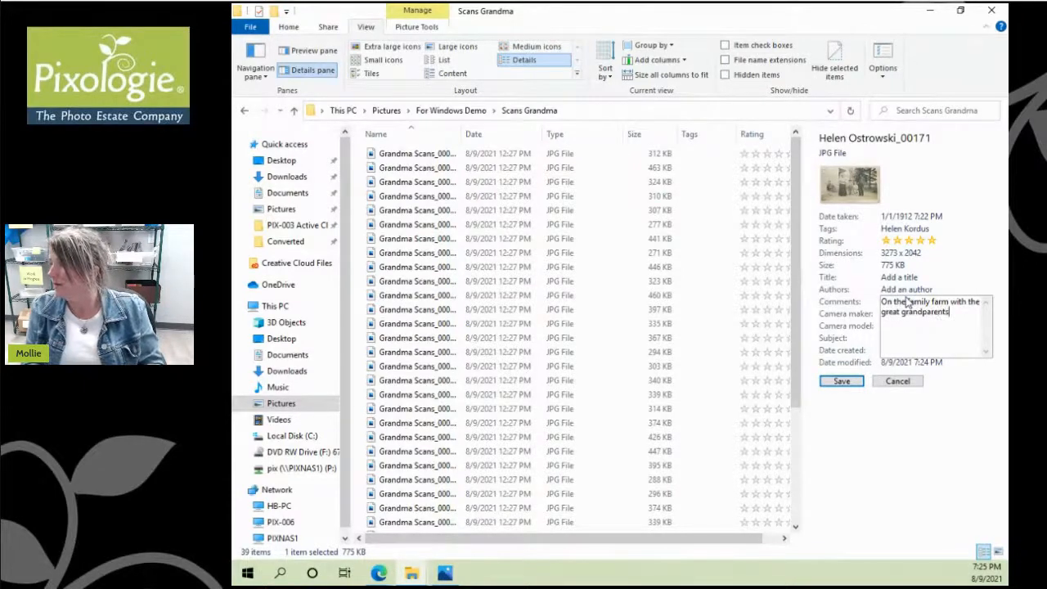
key("Return")
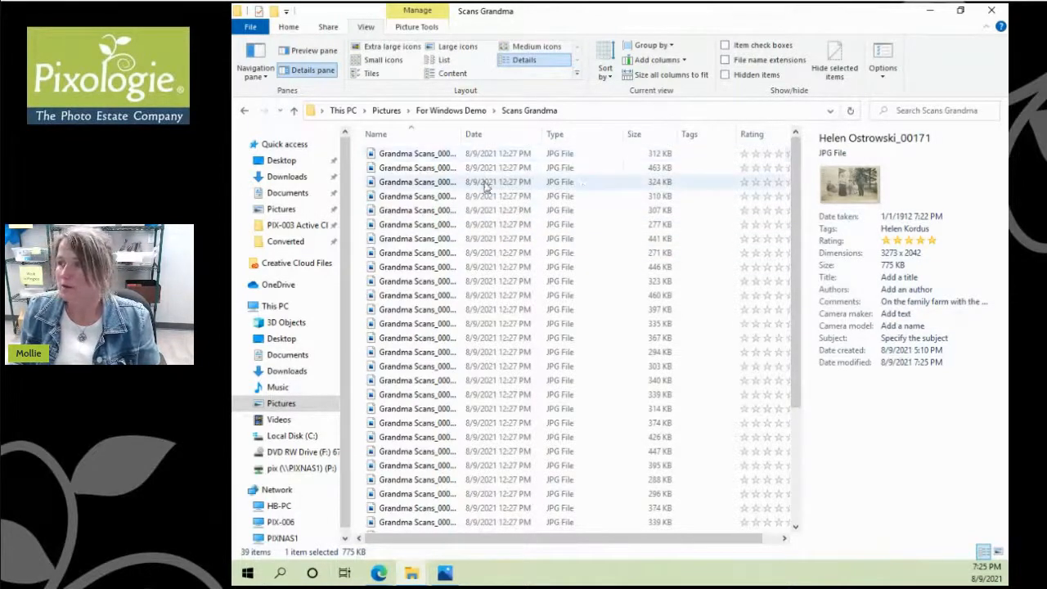
Step: Widen the Name column and select Grandma Scans_00001 through _00024
left_click(439, 153)
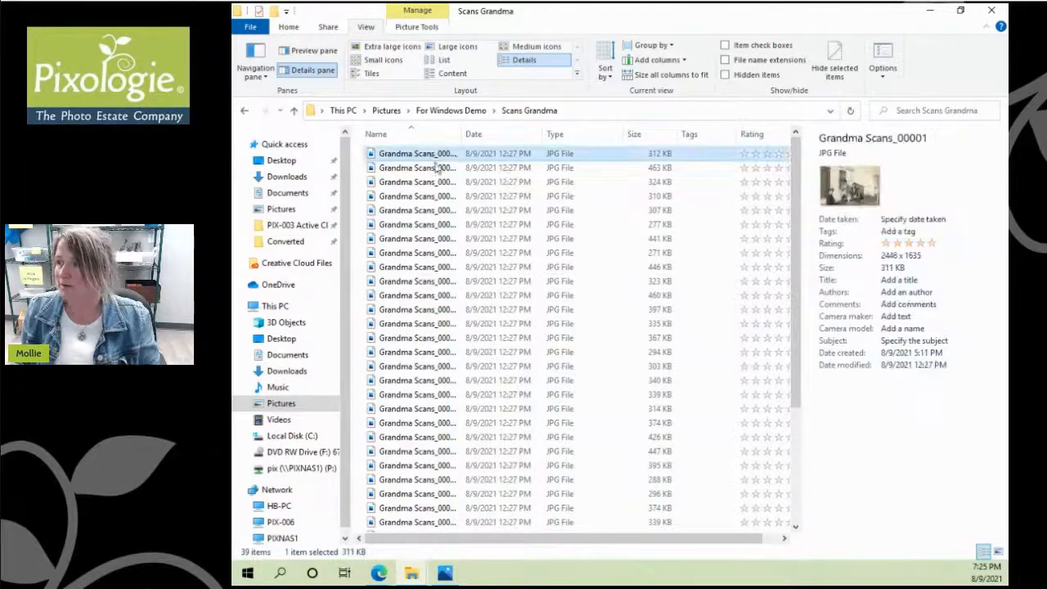
mouse_move(462, 138)
left_mouse_down()
mouse_move(499, 139)
mouse_move(475, 141)
left_mouse_up()
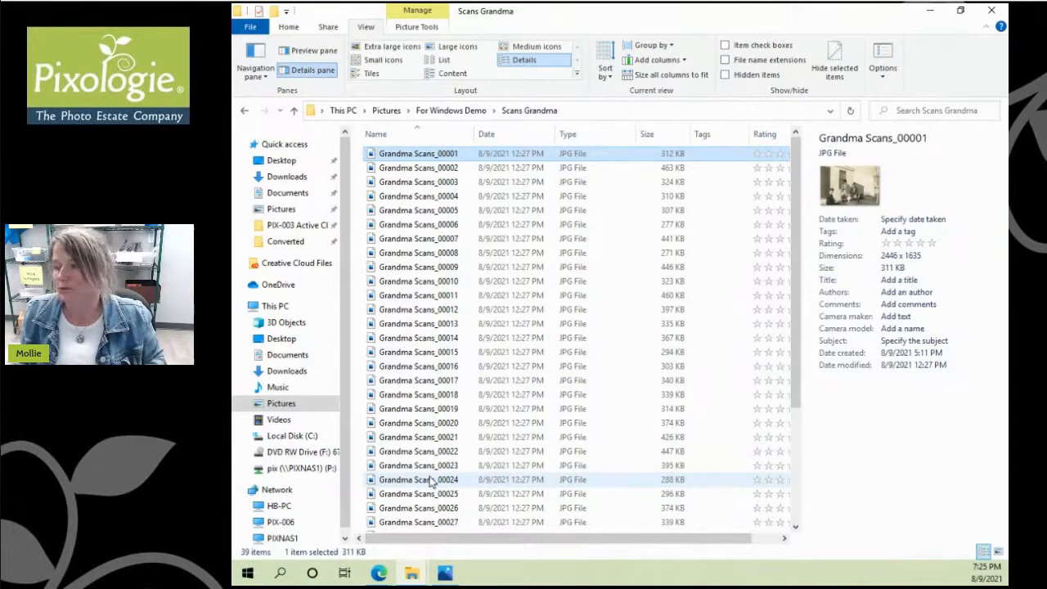
left_click(431, 482, "shift")
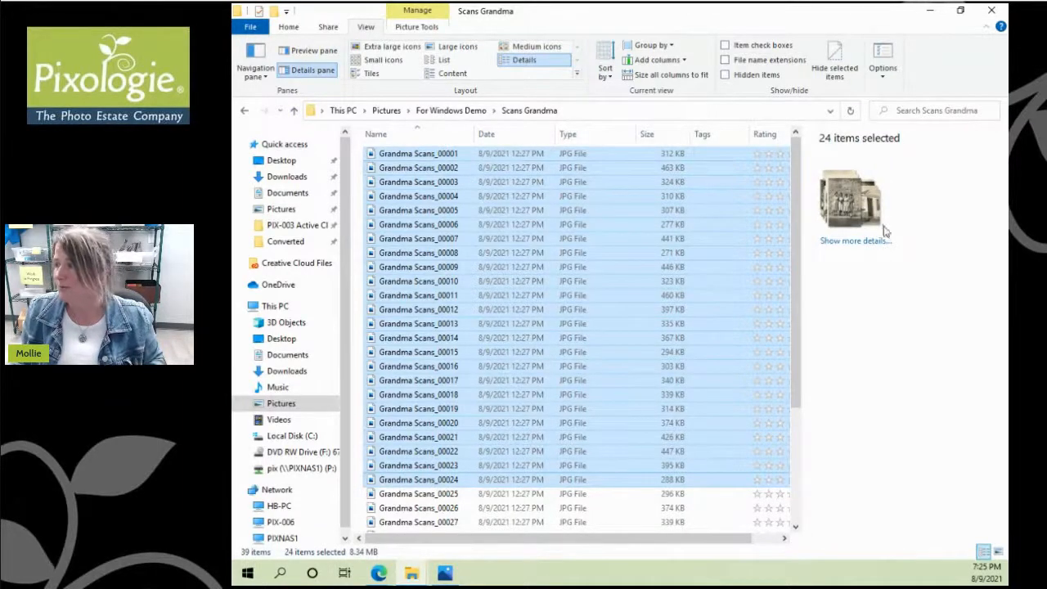
Step: Set the date taken of the 24 selected scans to 1/1/1935 and save
left_click(859, 242)
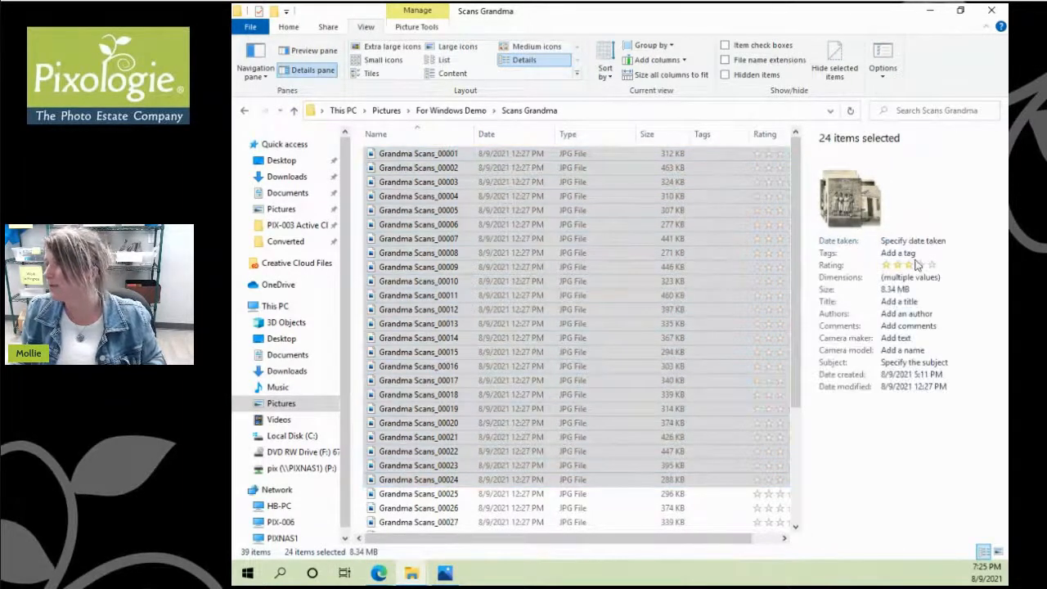
left_click(902, 254)
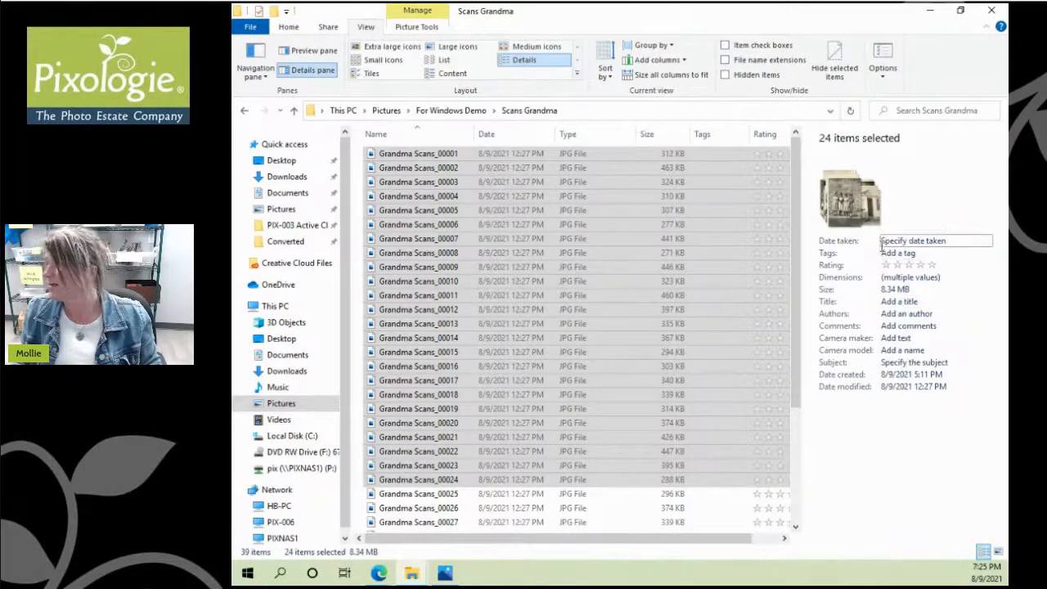
left_click(883, 242)
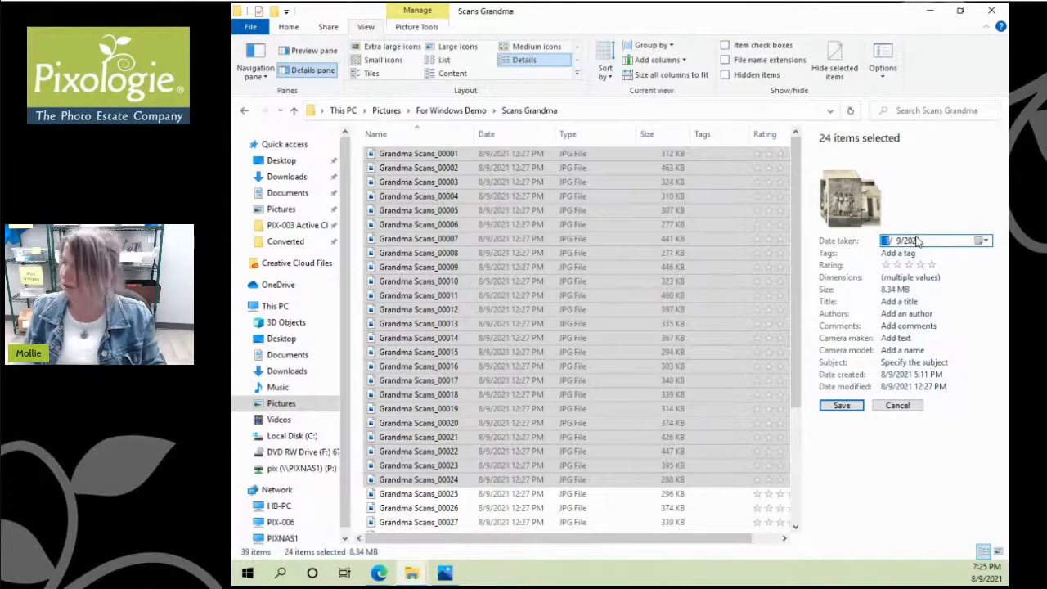
type("1/1/")
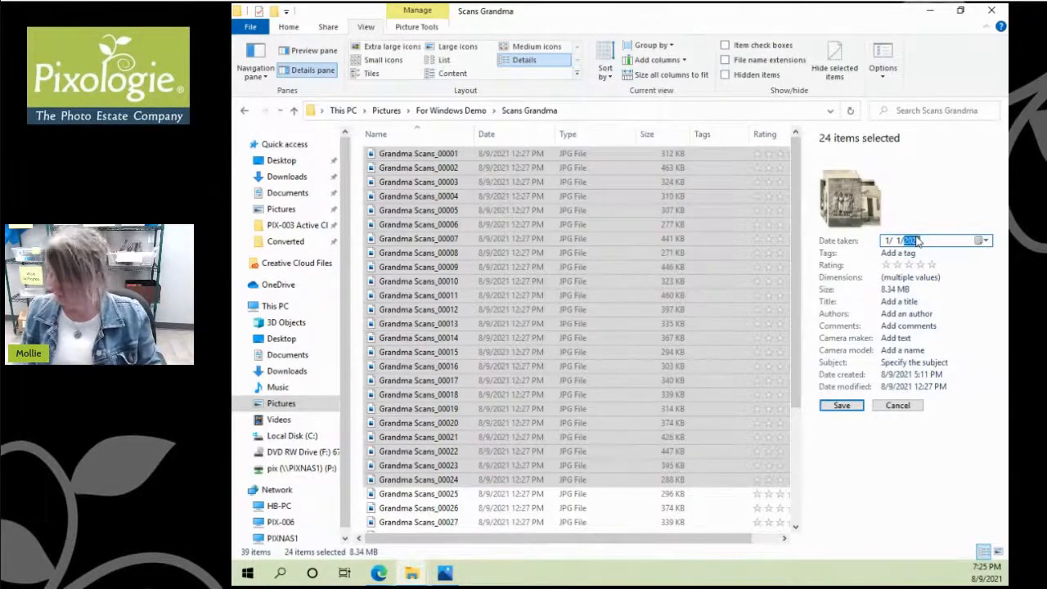
type("193")
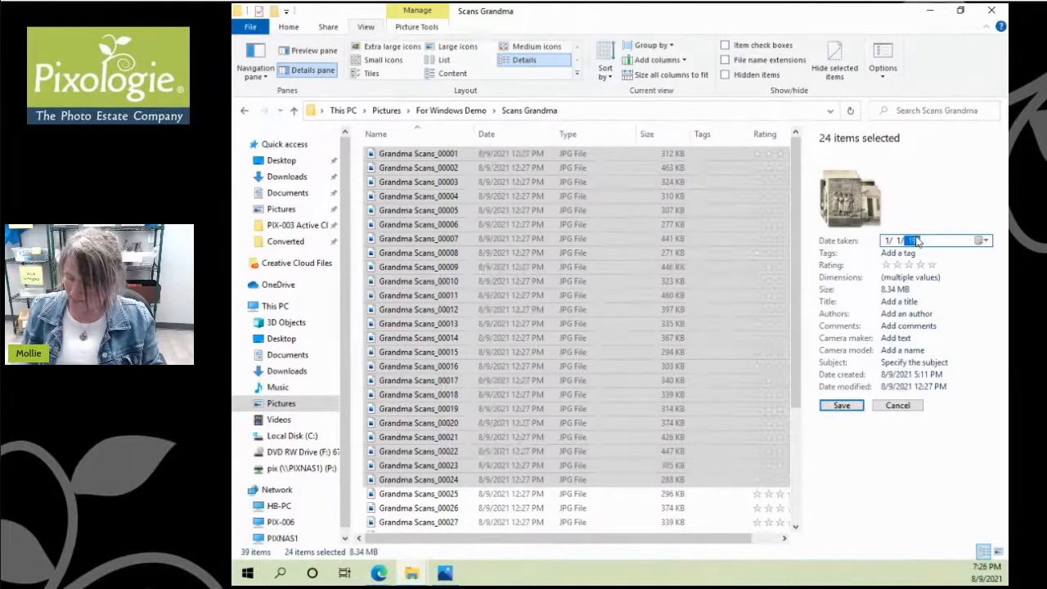
type("5")
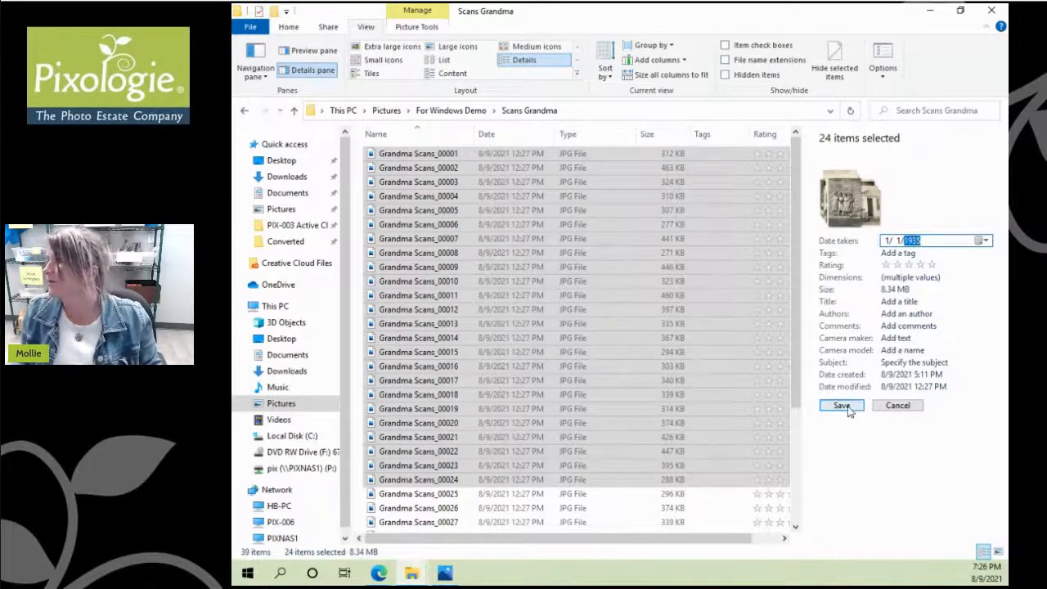
left_click(847, 406)
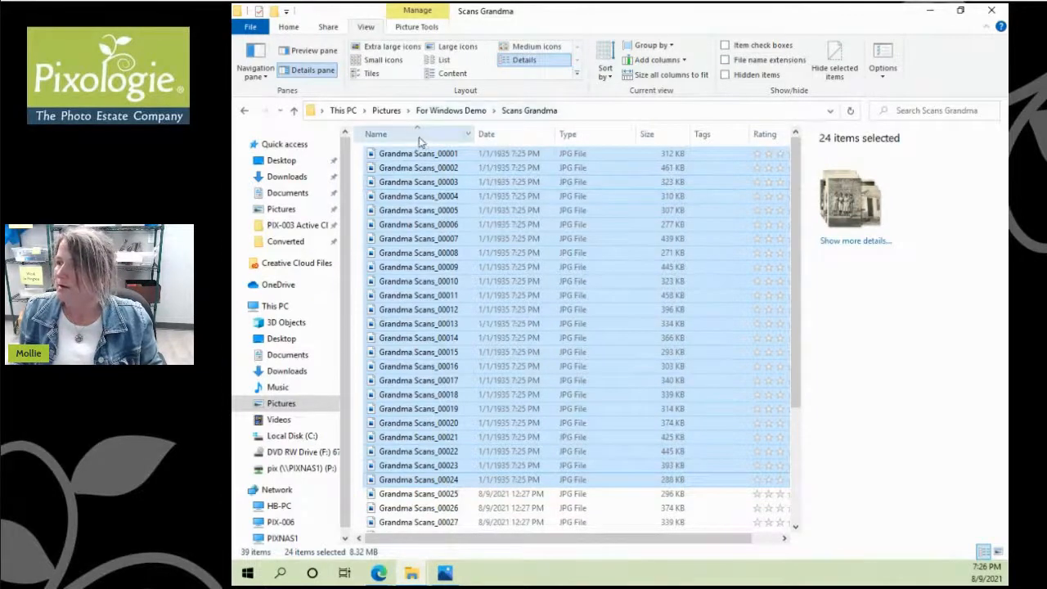
Step: Sort the scans by date with the oldest first
left_click(505, 135)
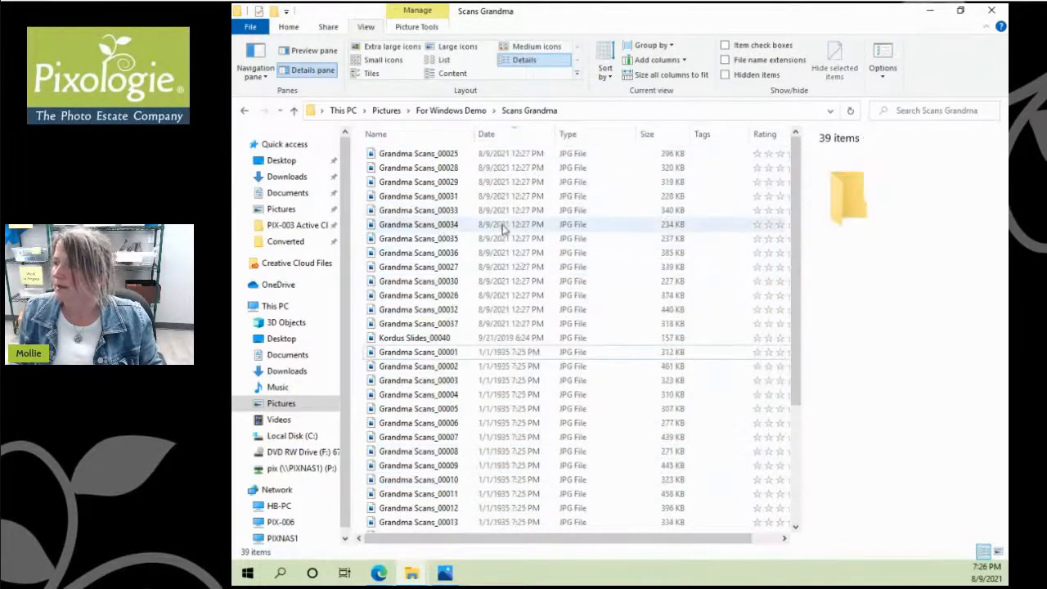
left_click(498, 137)
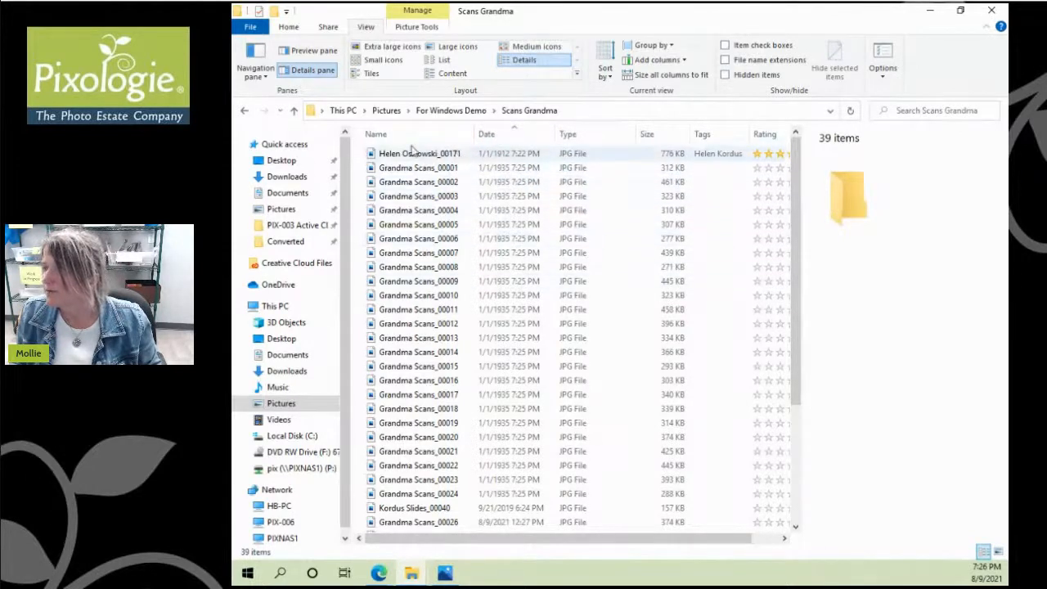
mouse_move(418, 158)
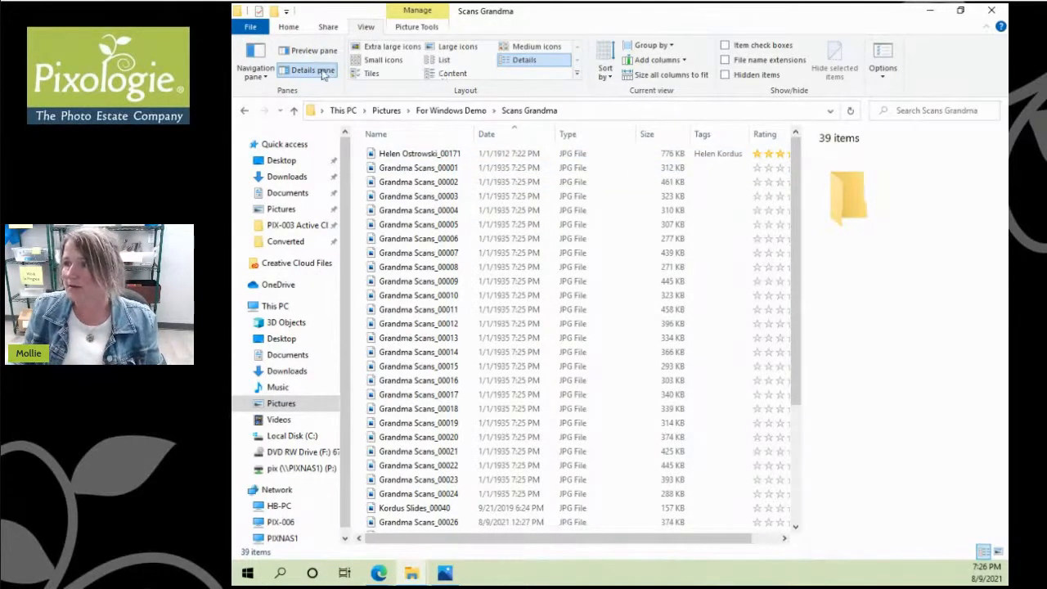
Step: View the scans as large thumbnails, check the rated photo, then return to For Windows Demo
left_click(452, 47)
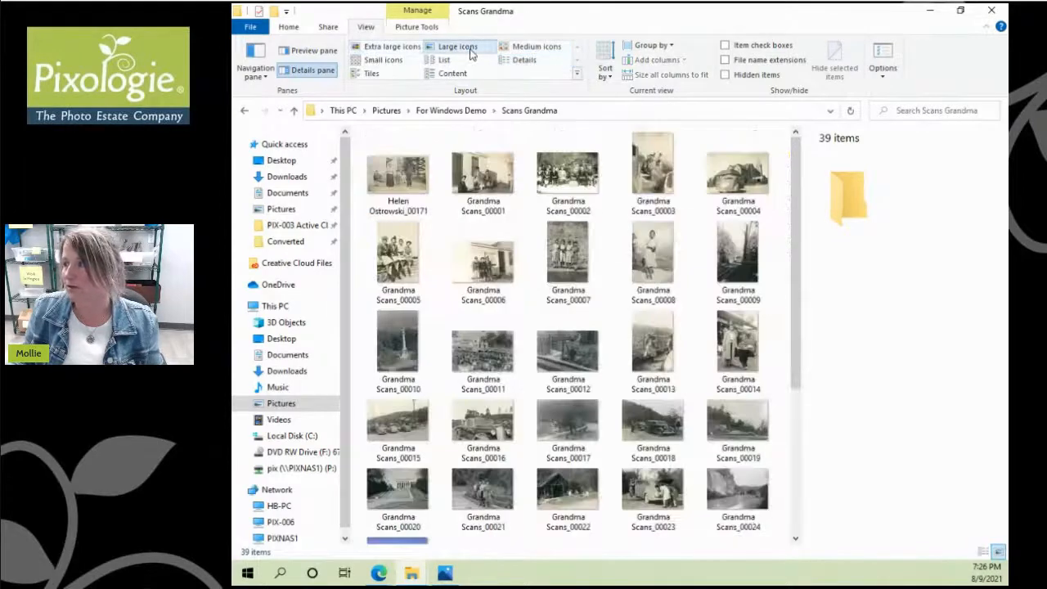
left_click(387, 182)
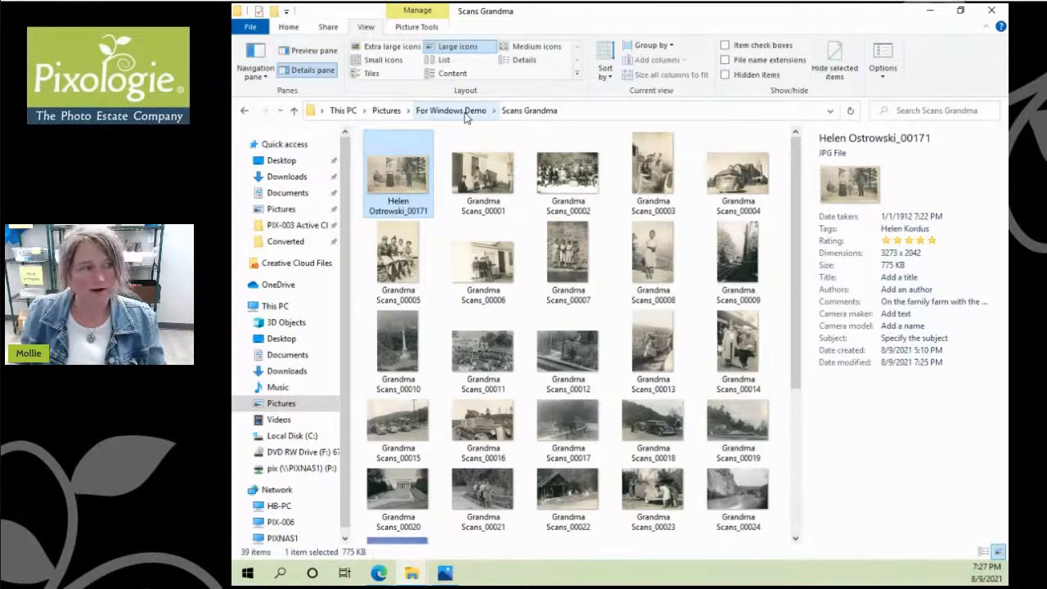
left_click(465, 113)
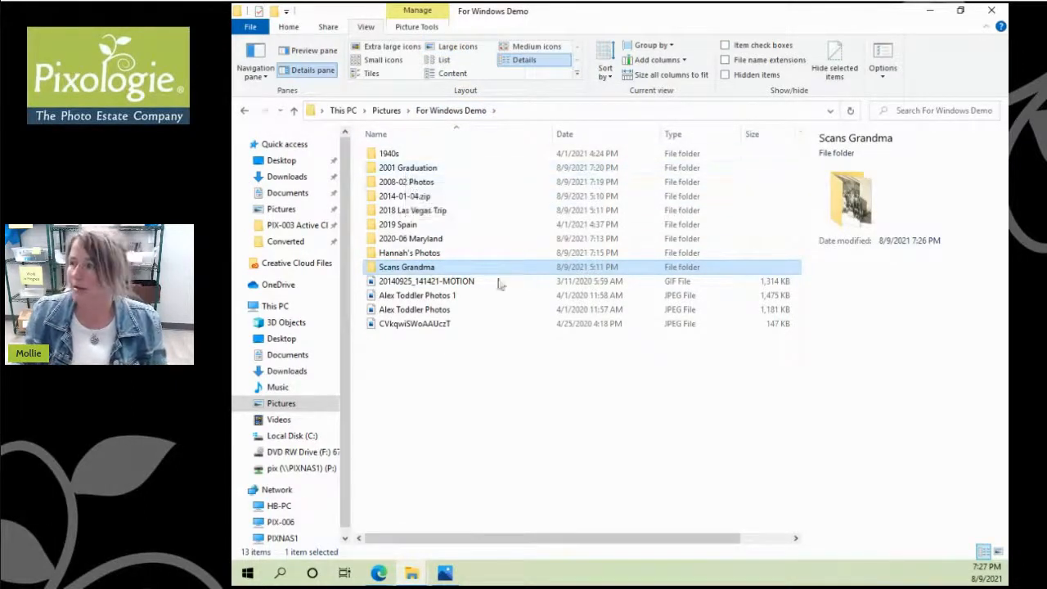
Step: Rename the JPEG CVkqwiSWoAAUczT in For Windows Demo to 'Bucks Cheerleaders with Alex'
left_click(424, 324)
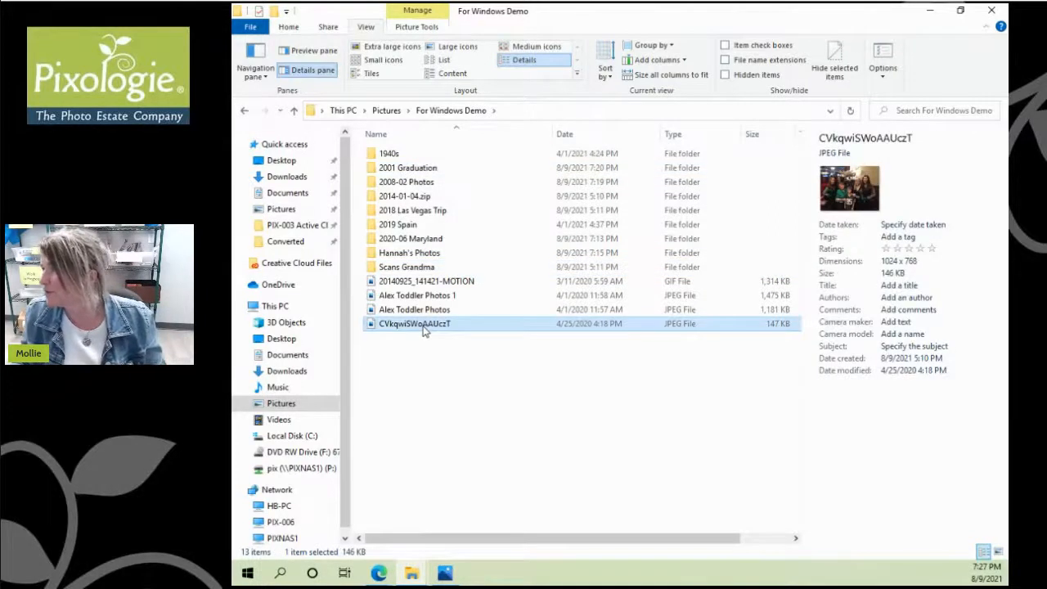
right_click(424, 327)
left_click(459, 532)
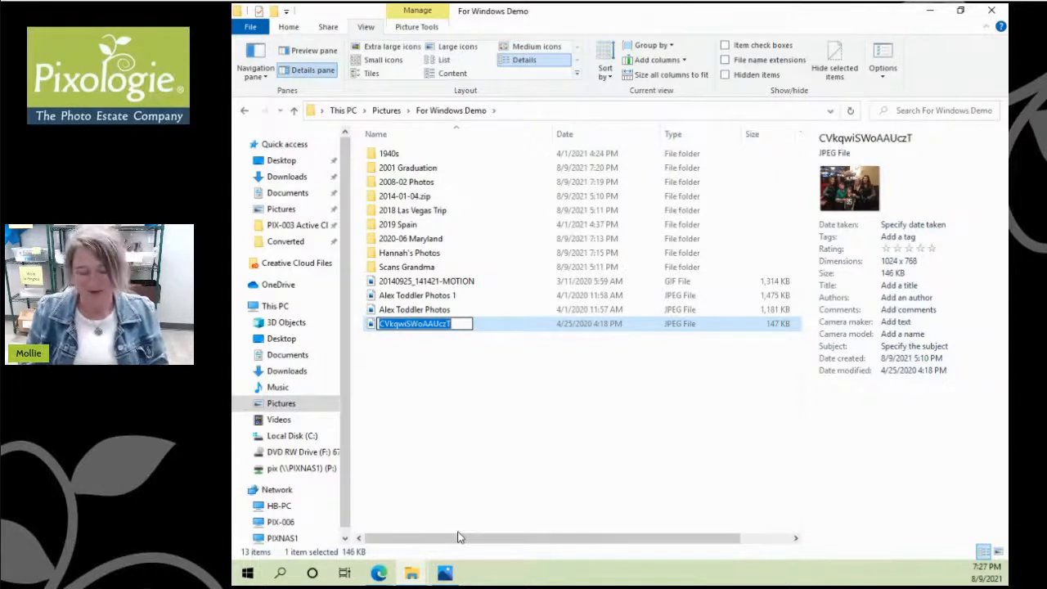
type("Bucks Che")
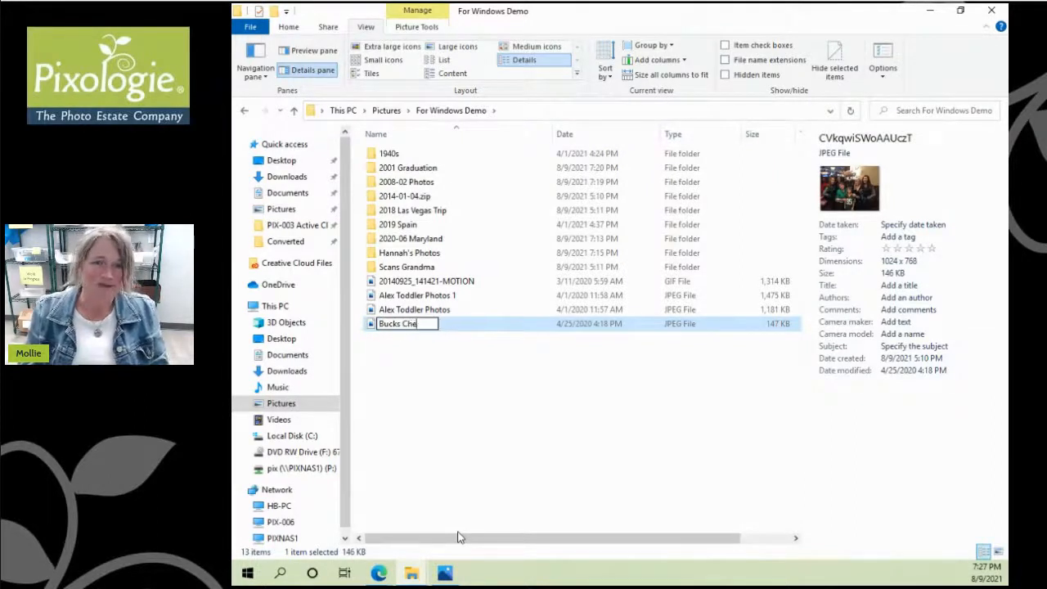
type("erleaders")
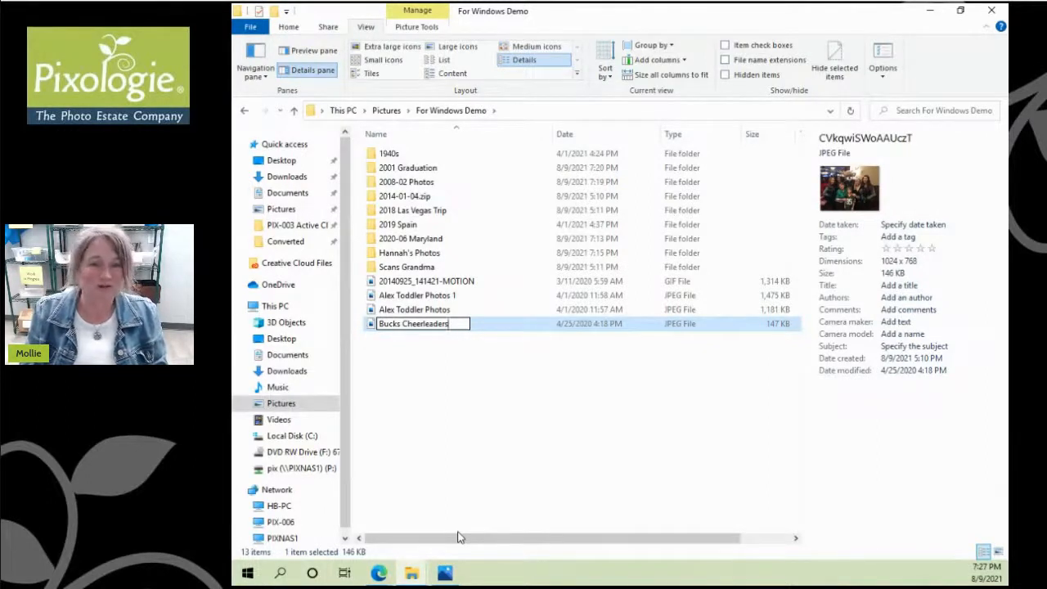
type(".jpg")
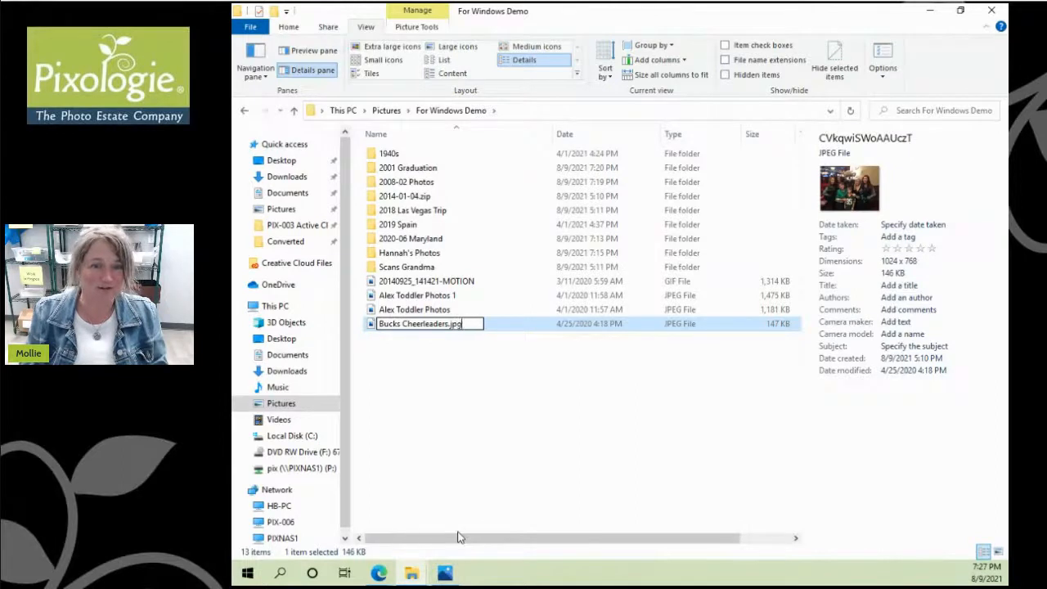
key("BackSpace")
key("BackSpace")
key("BackSpace")
key("BackSpace")
type("with ")
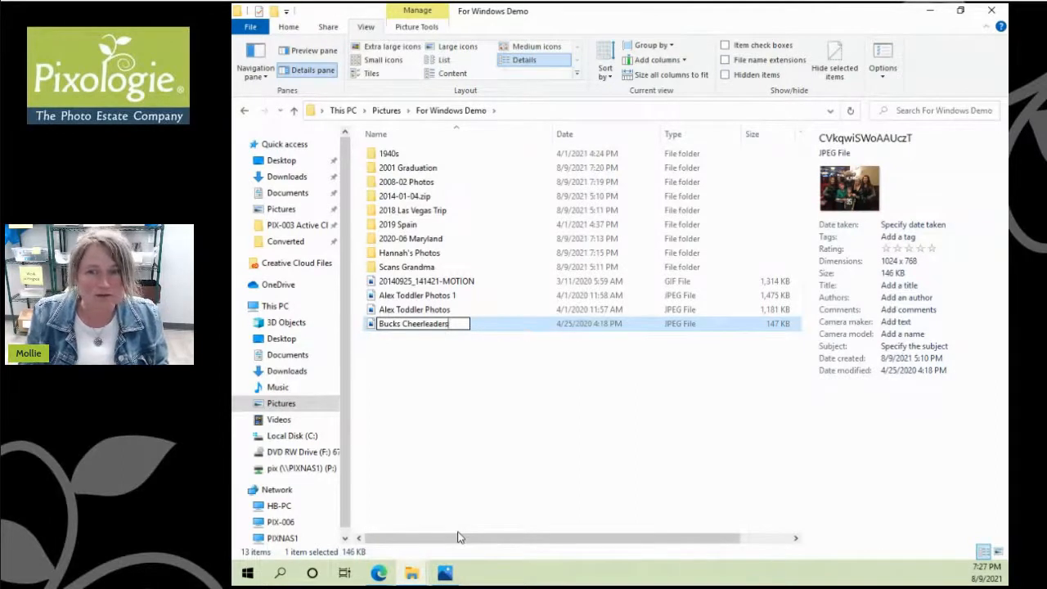
type("Alex")
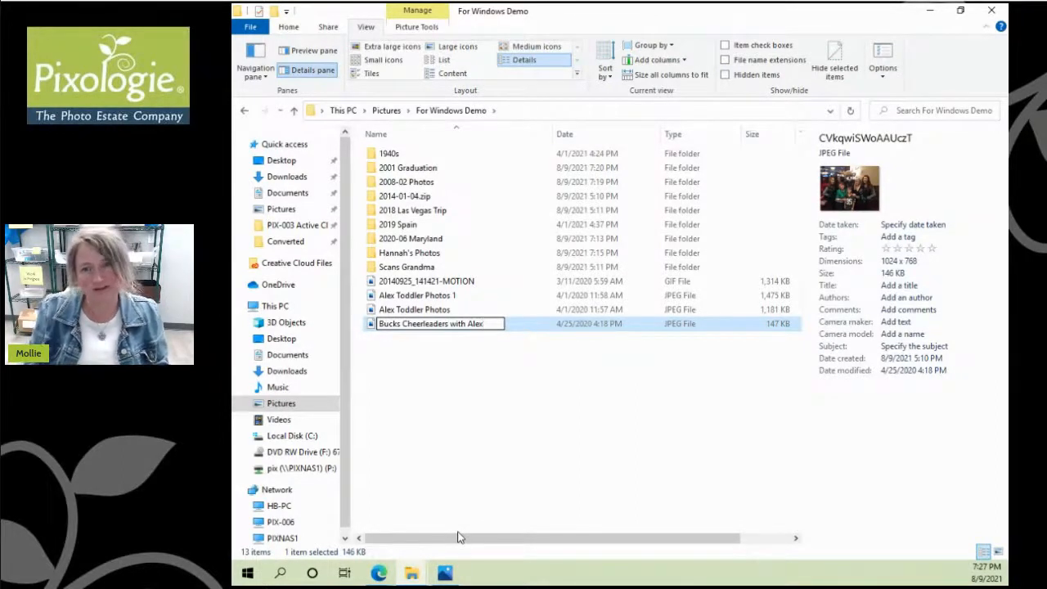
key("Left")
key("Left")
key("Left")
key("Left")
key("Left")
key("Left")
key("Left")
key("Left")
key("Left")
key("Left")
key("Left")
key("Left")
key("Left")
key("Left")
key("Left")
key("Left")
key("Left")
key("Left")
key("Left")
key("Left")
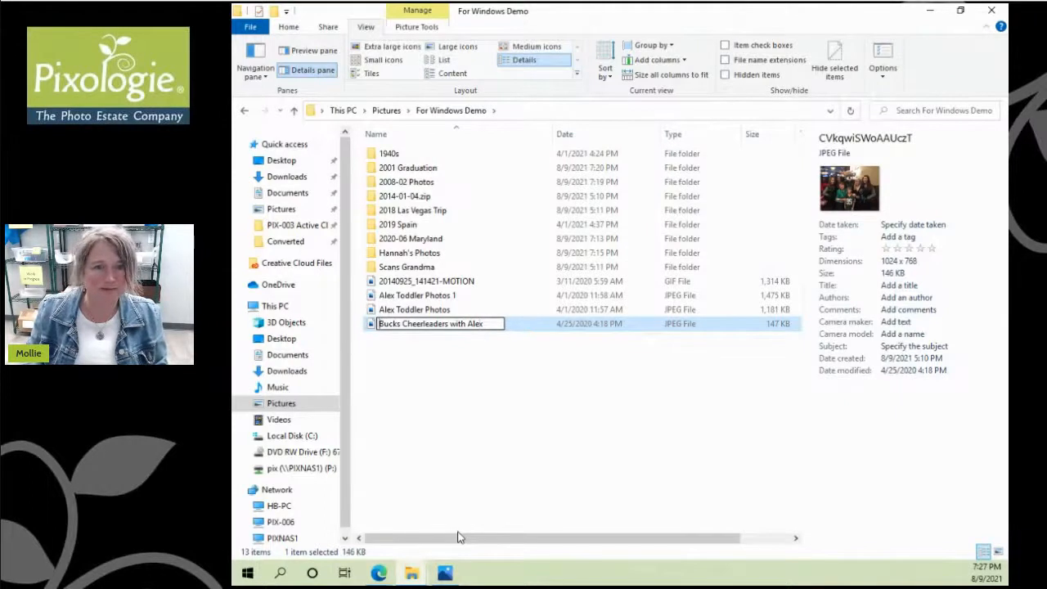
key("Return")
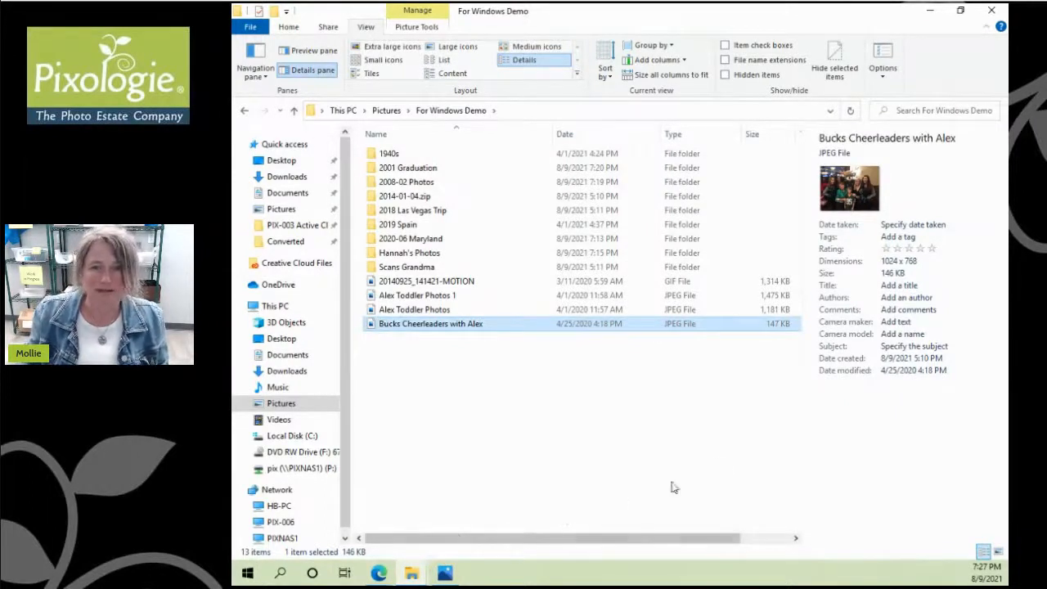